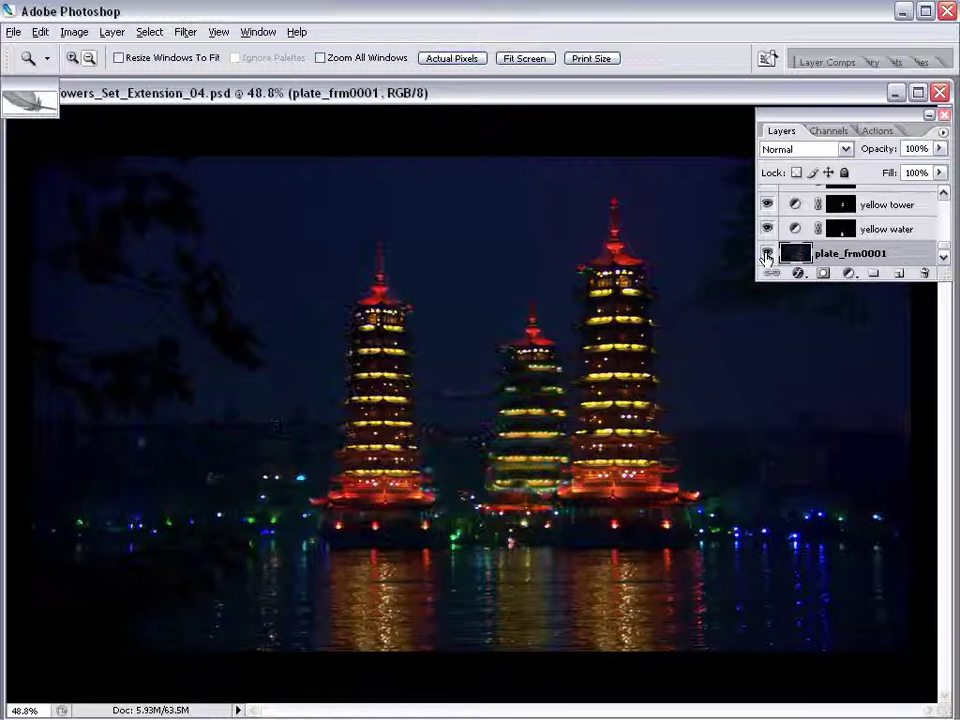
# - Compare the finished set extension with the original plate by toggling the visibility of every layer except plate_frm0001
pyautogui.keyDown('alt'); pyautogui.click(767, 256); pyautogui.keyUp('alt')
pyautogui.keyDown('alt'); pyautogui.click(767, 256); pyautogui.keyUp('alt')
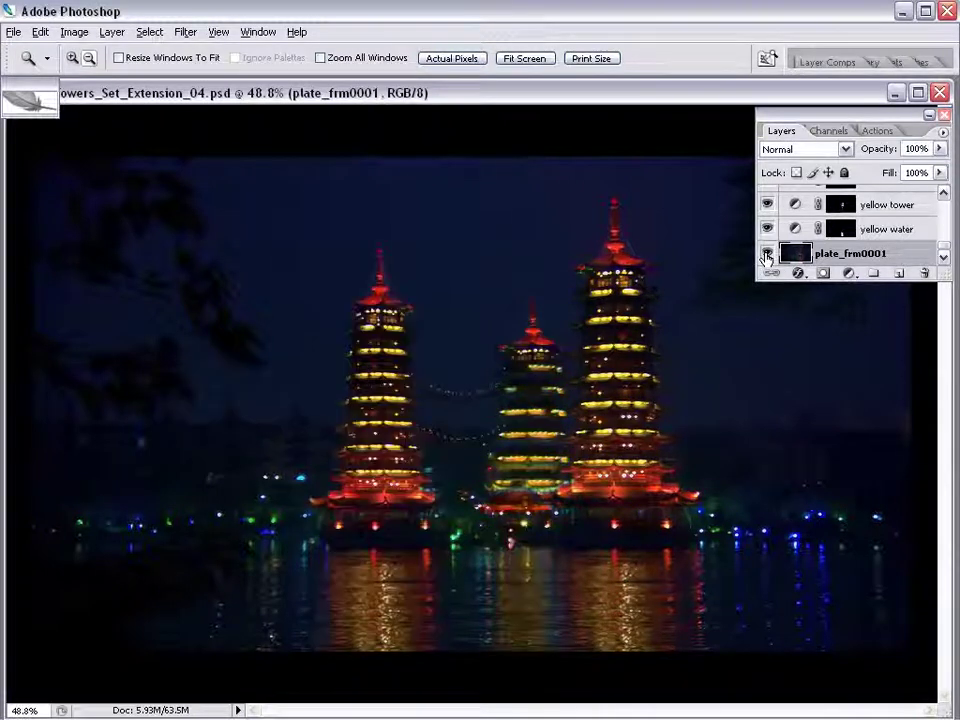
pyautogui.keyDown('alt'); pyautogui.click(767, 256); pyautogui.keyUp('alt')
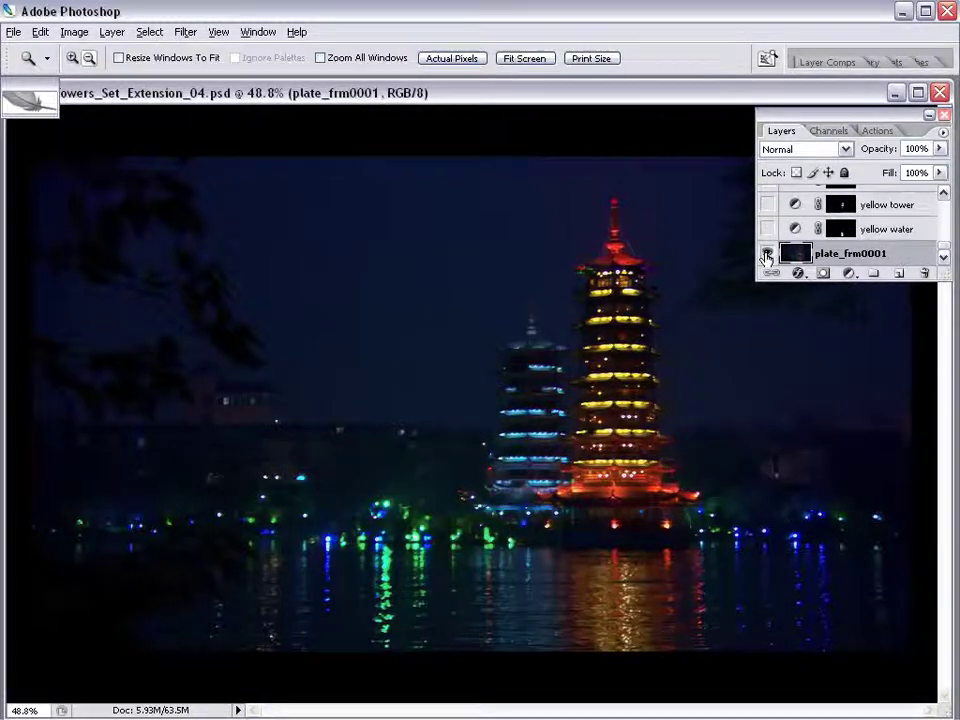
pyautogui.keyDown('alt'); pyautogui.click(767, 256); pyautogui.keyUp('alt')
pyautogui.keyDown('alt'); pyautogui.click(767, 256); pyautogui.keyUp('alt')
pyautogui.keyDown('alt'); pyautogui.click(767, 256); pyautogui.keyUp('alt')
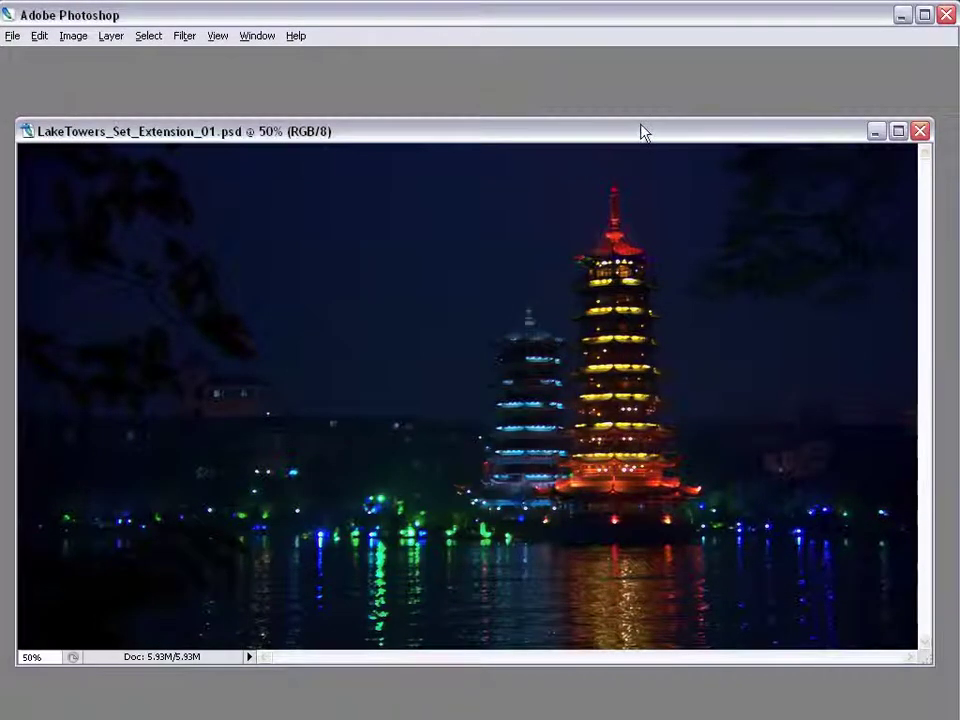
# - Convert the Background of LakeTowers_Set_Extension_01.psd into a regular layer named plate_frm0001
pyautogui.moveTo(636, 130); pyautogui.dragTo(531, 70)
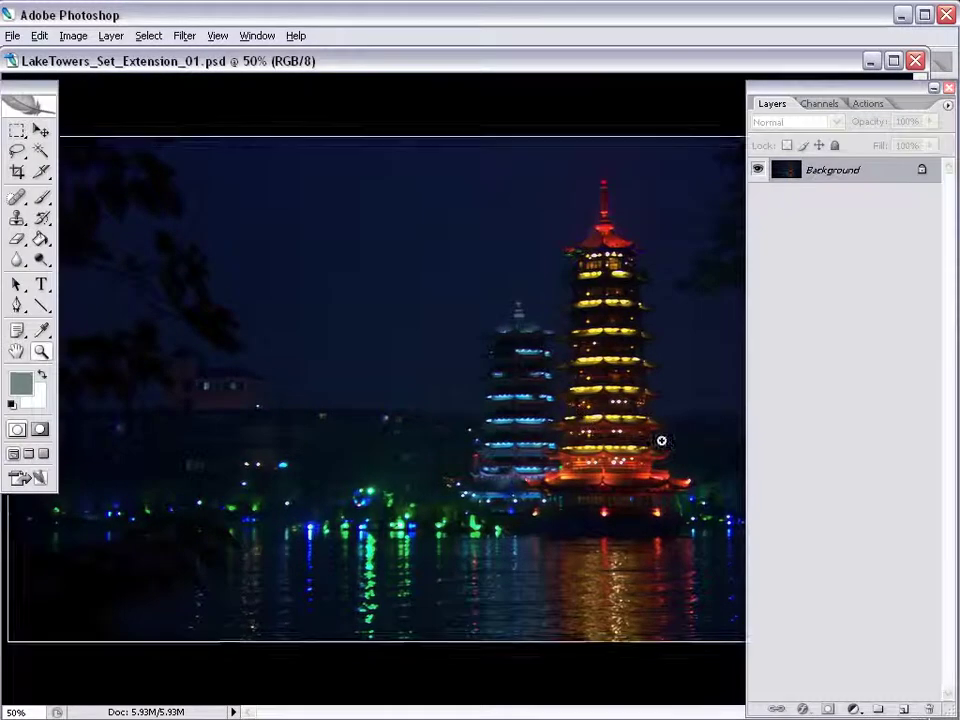
pyautogui.hotkey('ctrl', '+')
pyautogui.doubleClick(808, 172)
pyautogui.write('platye_fl')
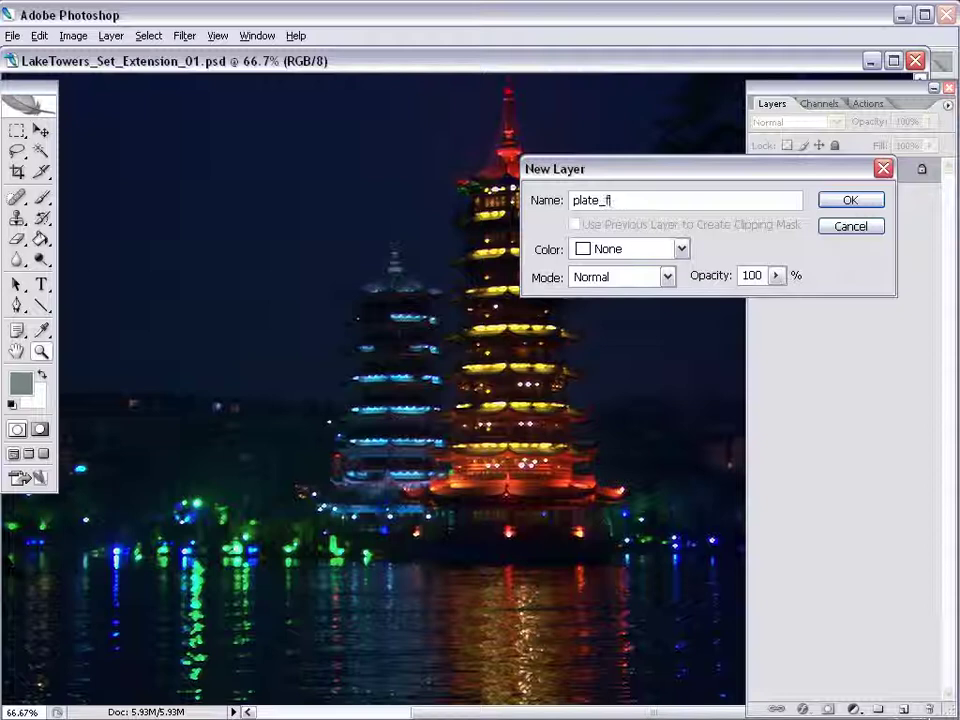
pyautogui.press('Return')
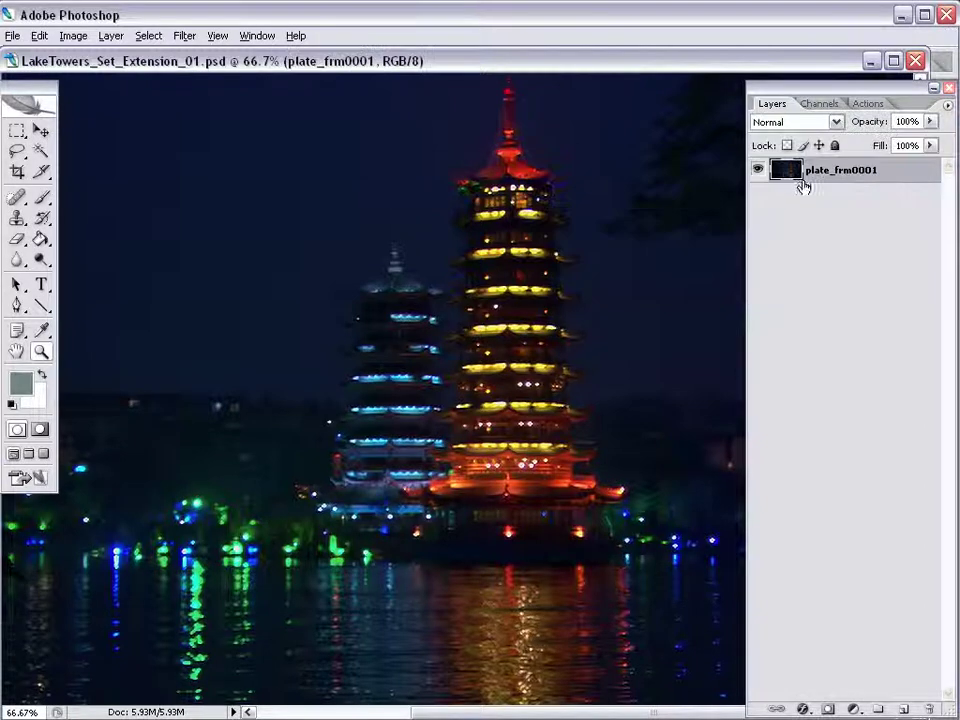
# - Duplicate the plate_frm0001 layer within the same document and name the copy tower
pyautogui.keyDown('alt'); pyautogui.click(444, 504); pyautogui.keyUp('alt')
pyautogui.click(948, 105)
pyautogui.click(953, 159)
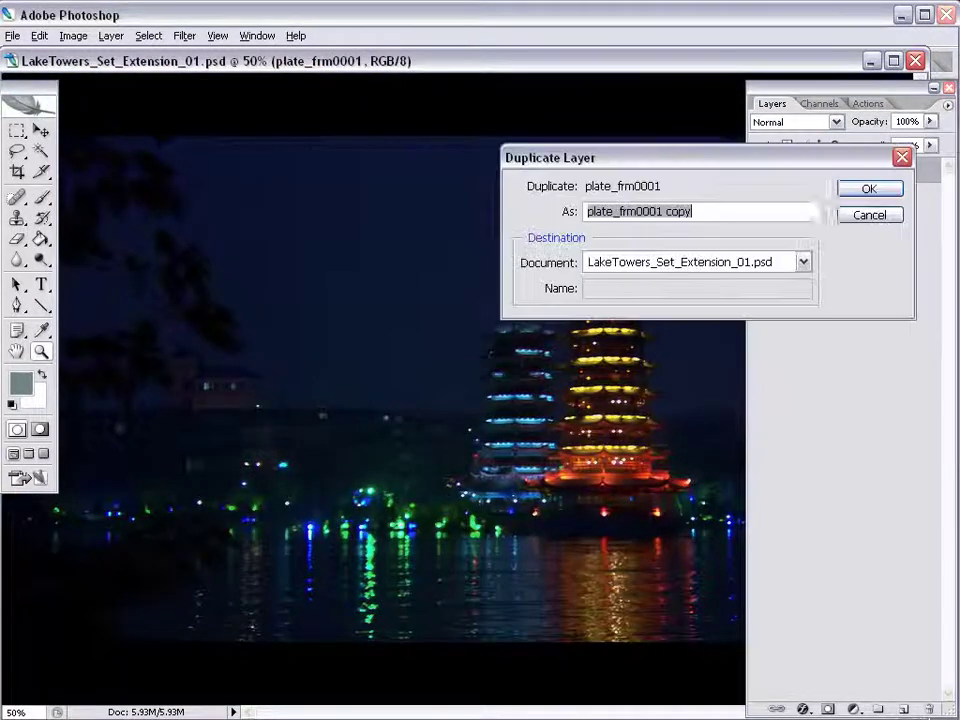
pyautogui.write('tower')
pyautogui.press('Return')
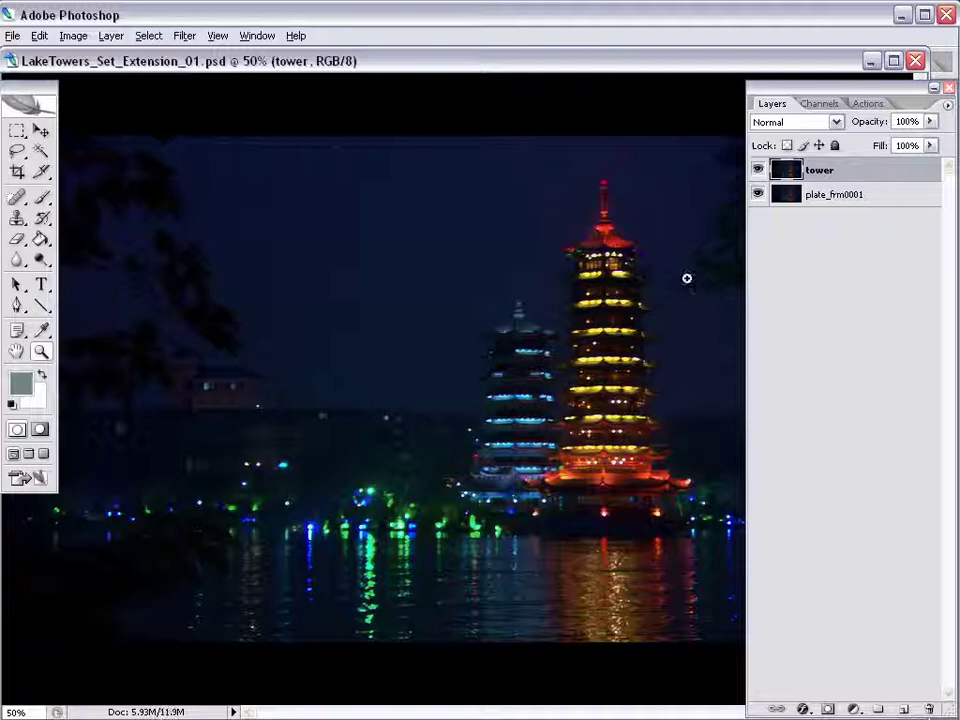
# - Select a full-height vertical strip around the red-and-yellow tower and turn it into a layer mask on the tower layer
pyautogui.press('Tab')
pyautogui.moveTo(700, 137); pyautogui.dragTo(464, 641)
pyautogui.press('Tab')
pyautogui.click(828, 708)
# - Move the masked tower layer horizontally left so the copied tower stands beyond the blue tower
pyautogui.click(789, 172)
pyautogui.press('Tab')
pyautogui.moveTo(621, 460); pyautogui.dragTo(360, 460)
pyautogui.press('Tab')
pyautogui.click(757, 194)
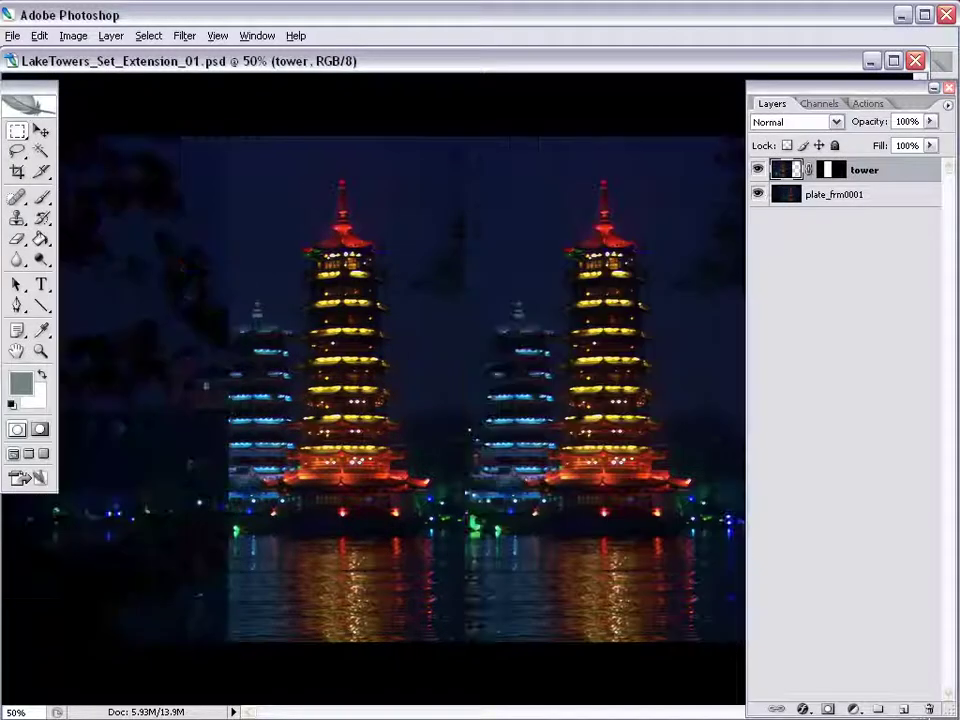
# - Target the tower layer's mask and prepare a soft round 200 px brush with 0% hardness and black paint
pyautogui.click(828, 170)
pyautogui.press('d')
pyautogui.press('b')
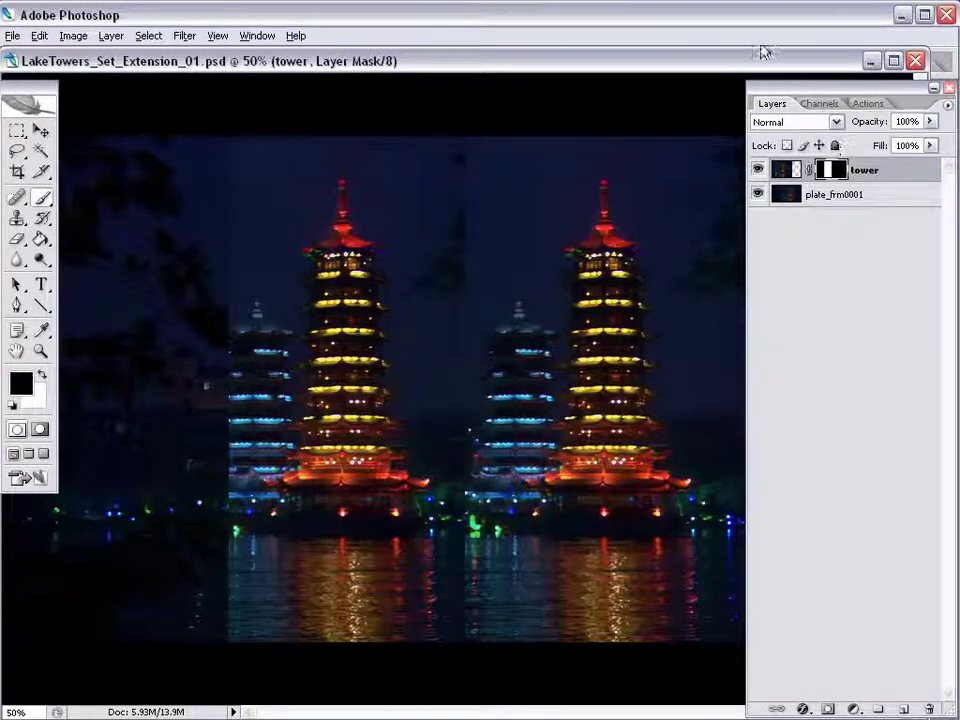
pyautogui.moveTo(760, 48)
pyautogui.mouseDown()
pyautogui.moveTo(760, 92)
pyautogui.moveTo(760, 77)
pyautogui.mouseUp()
pyautogui.moveTo(922, 67); pyautogui.dragTo(204, 110)
pyautogui.click(210, 153)
pyautogui.click(438, 162)
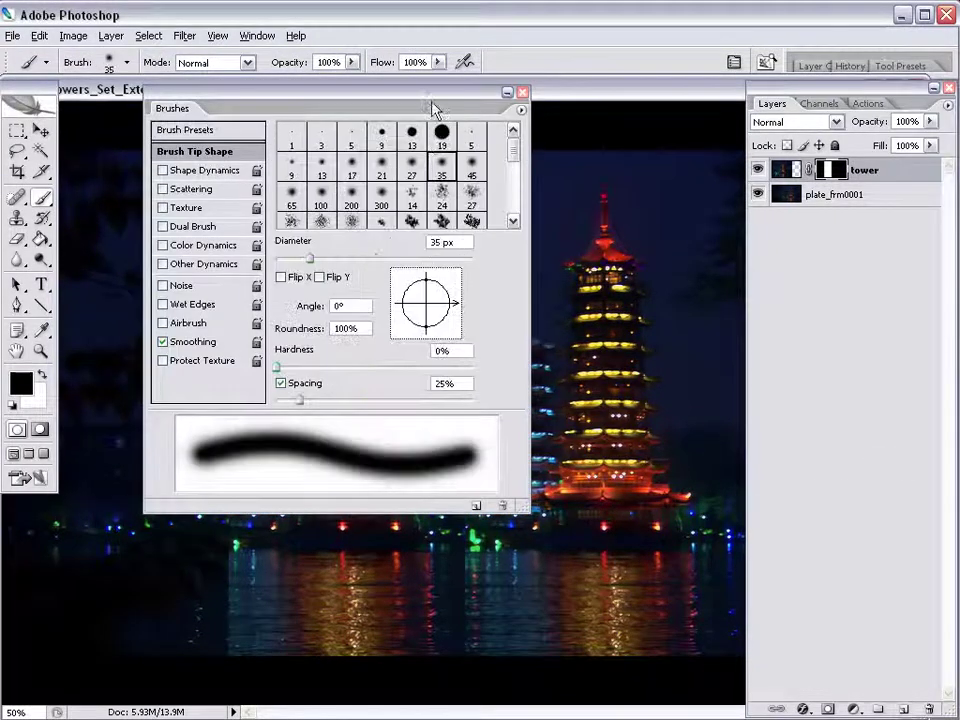
pyautogui.doubleClick(432, 106)
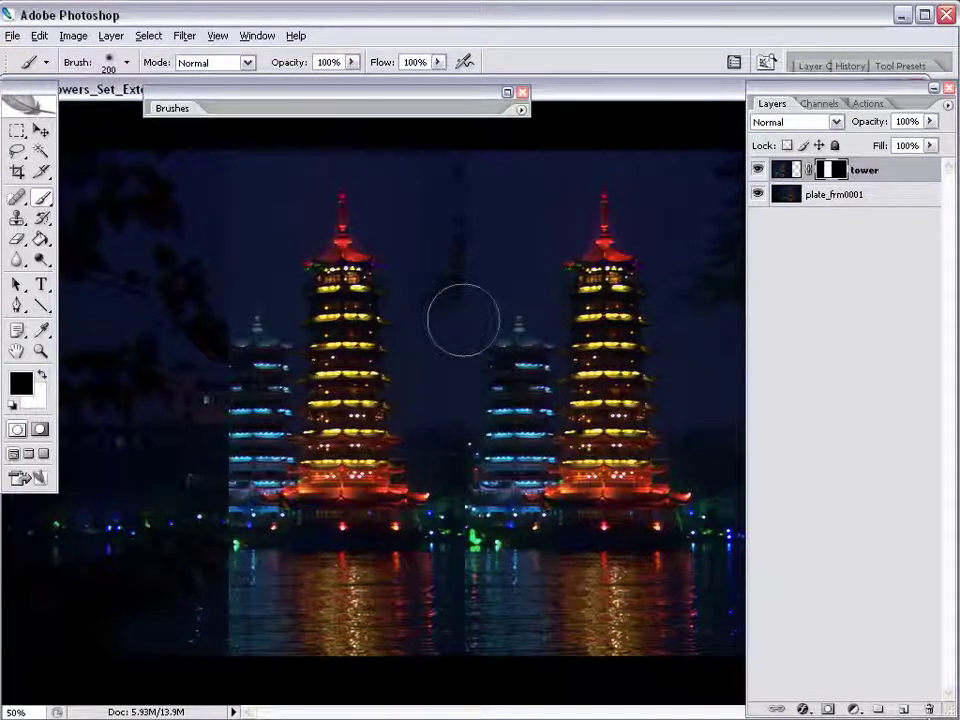
# - Paint black on the tower mask around the copied tower and its reflection to hide the strip's hard edges and the duplicate blue tower
pyautogui.press('Tab')
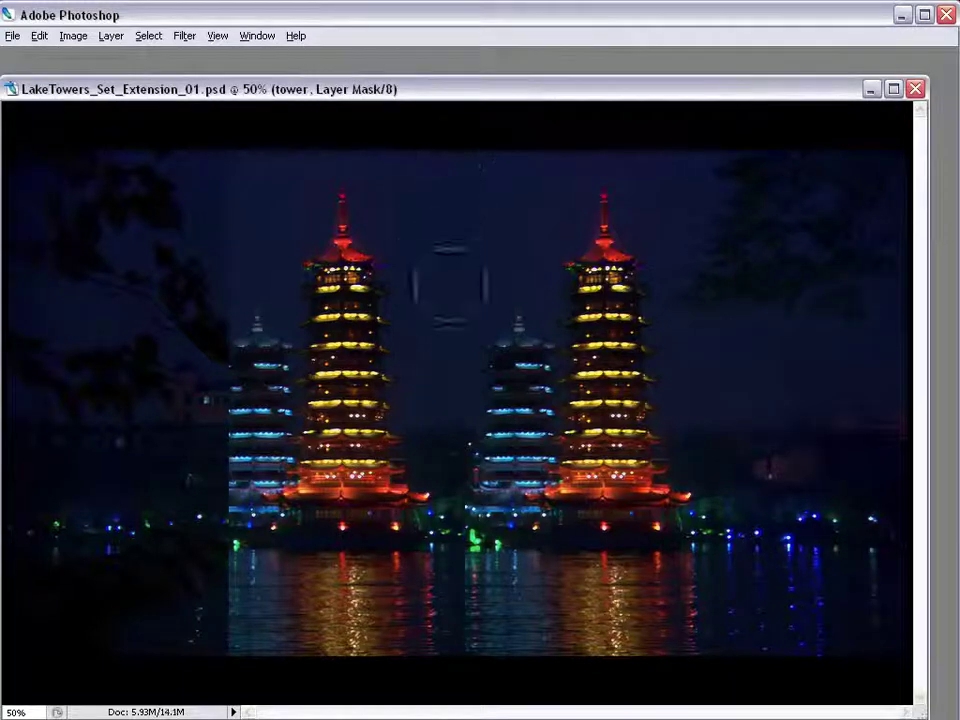
pyautogui.moveTo(224, 570)
pyautogui.mouseDown()
pyautogui.moveTo(229, 613)
pyautogui.moveTo(244, 619)
pyautogui.moveTo(236, 396)
pyautogui.moveTo(248, 135)
pyautogui.mouseUp()
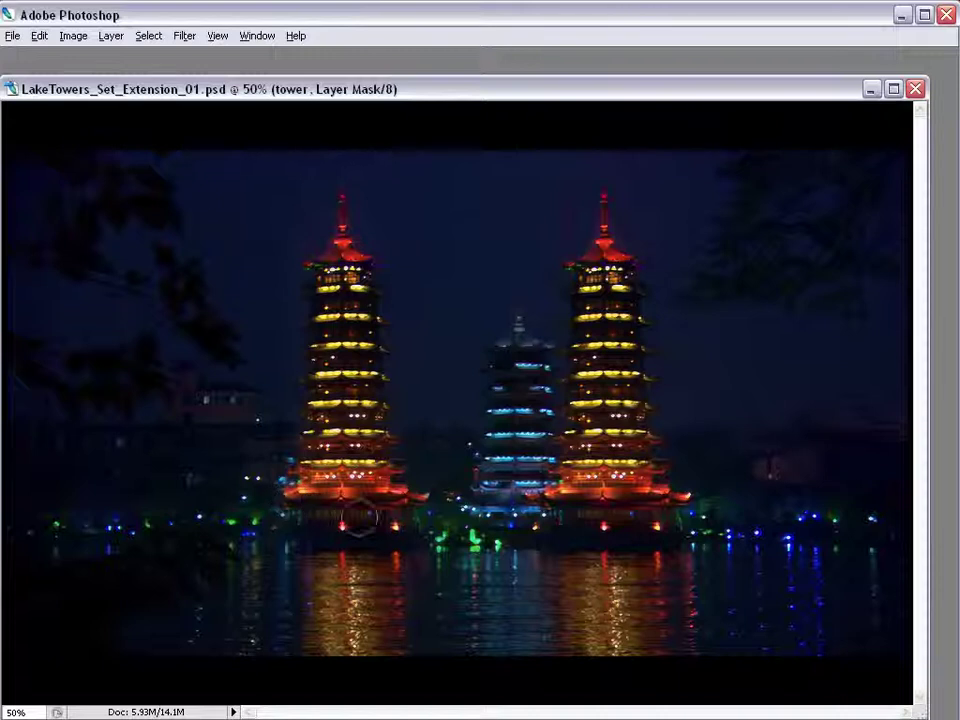
pyautogui.press('Tab')
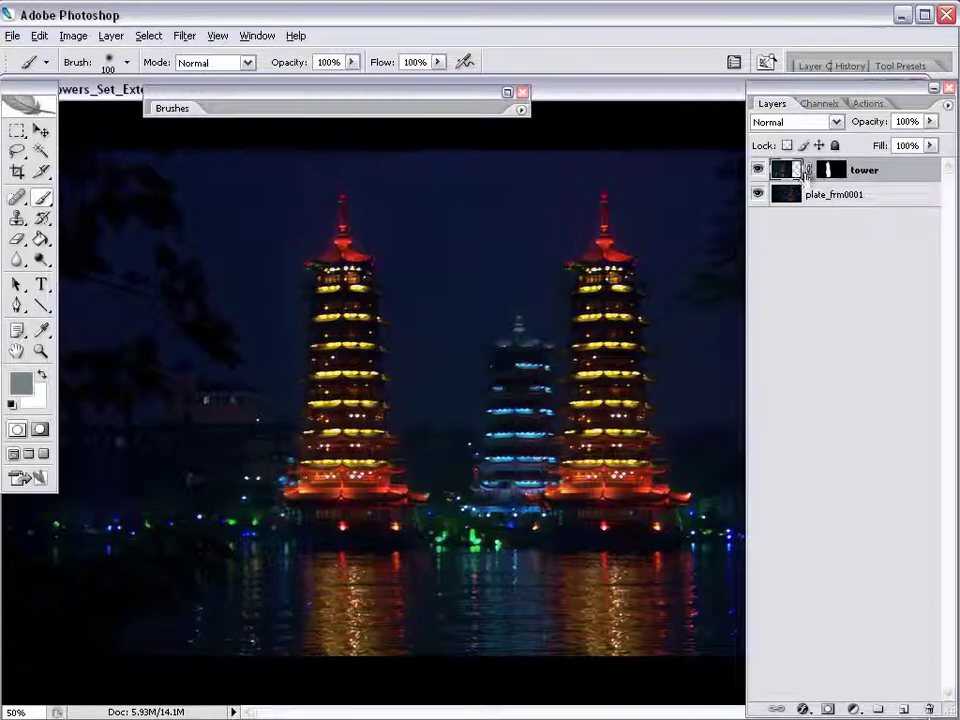
# - Duplicate the masked tower layer, naming the upper layer tower and the lower one water
pyautogui.hotkey('ctrl', 'j')
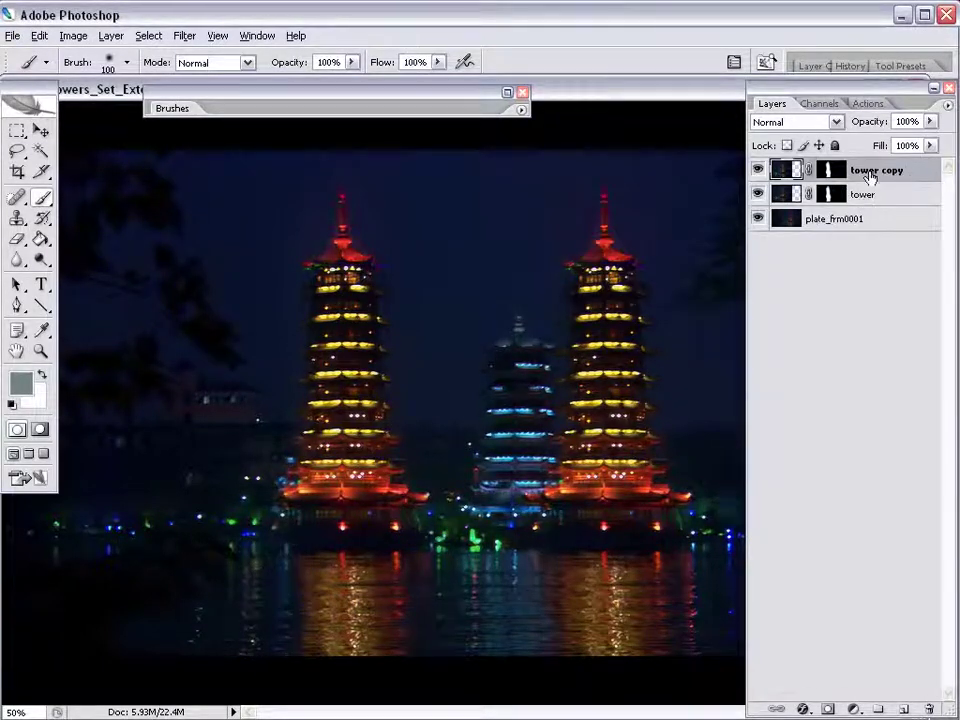
pyautogui.press('BackSpace')
pyautogui.doubleClick(862, 194)
pyautogui.press('Return')
# - Isolate the water layer, select everything above the waterline on its mask, and fill that area with black
pyautogui.keyDown('alt'); pyautogui.click(758, 194); pyautogui.keyUp('alt')
pyautogui.press('d')
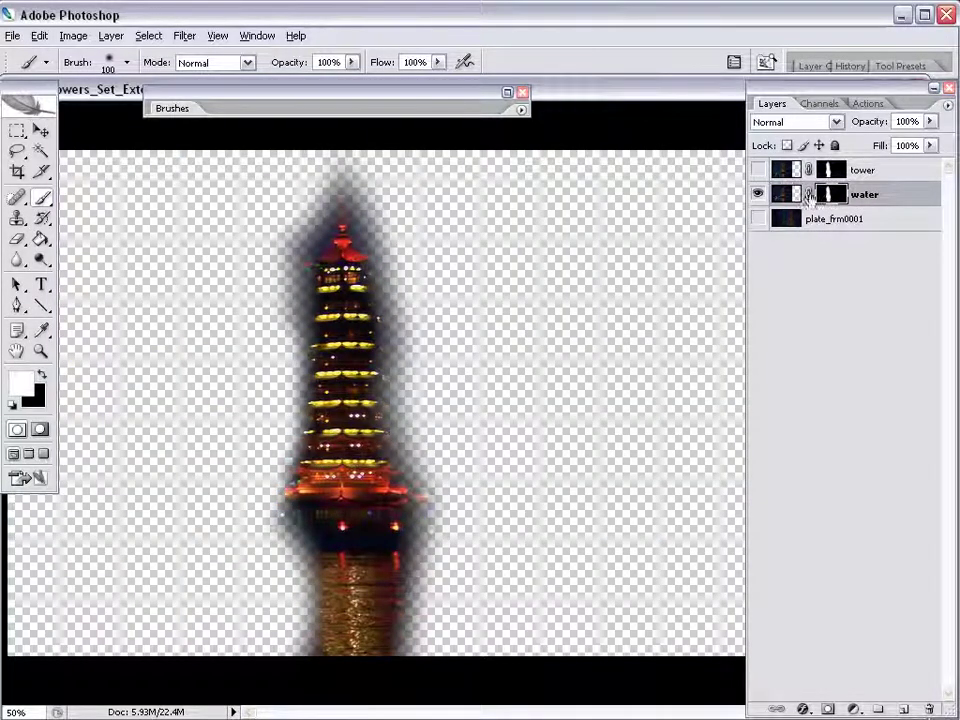
pyautogui.press('m')
pyautogui.moveTo(533, 537); pyautogui.dragTo(88, 152)
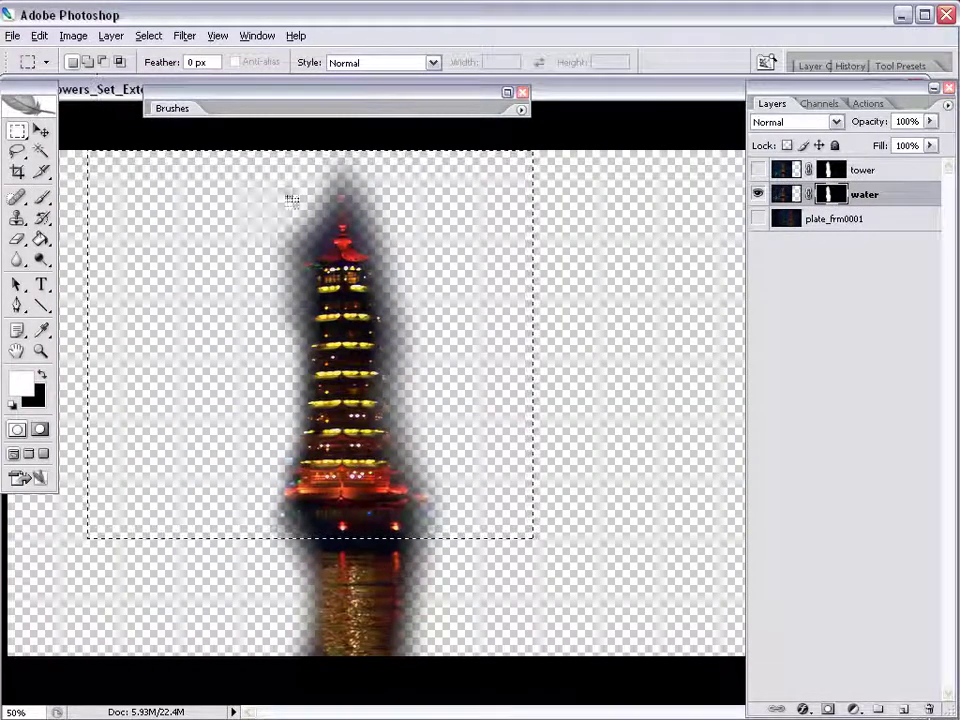
pyautogui.press('b')
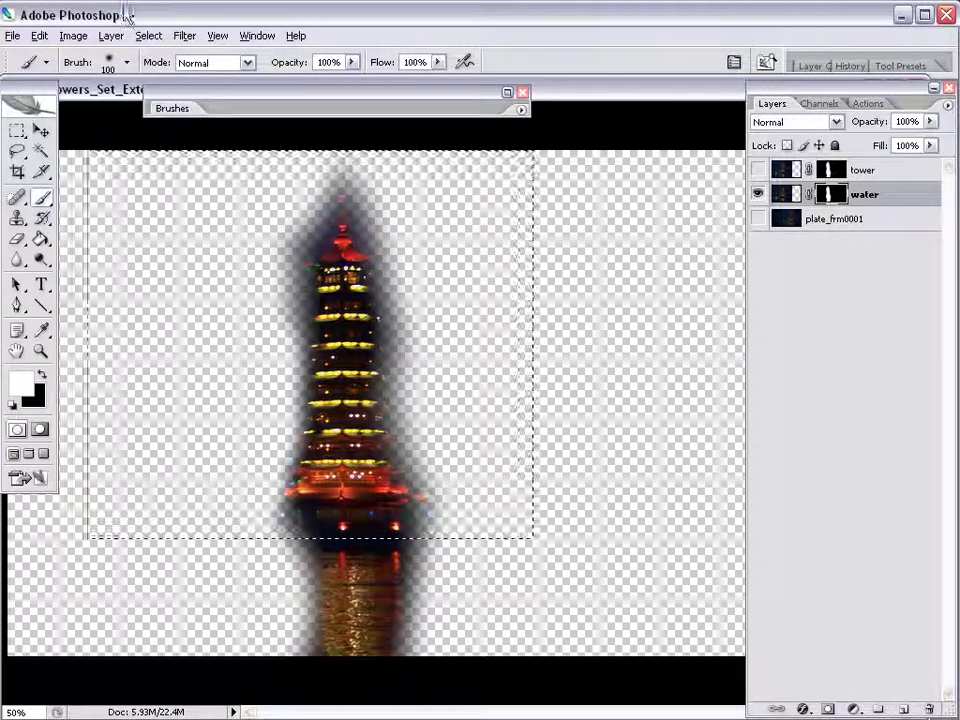
pyautogui.click(39, 35)
pyautogui.click(91, 283)
pyautogui.click(686, 191)
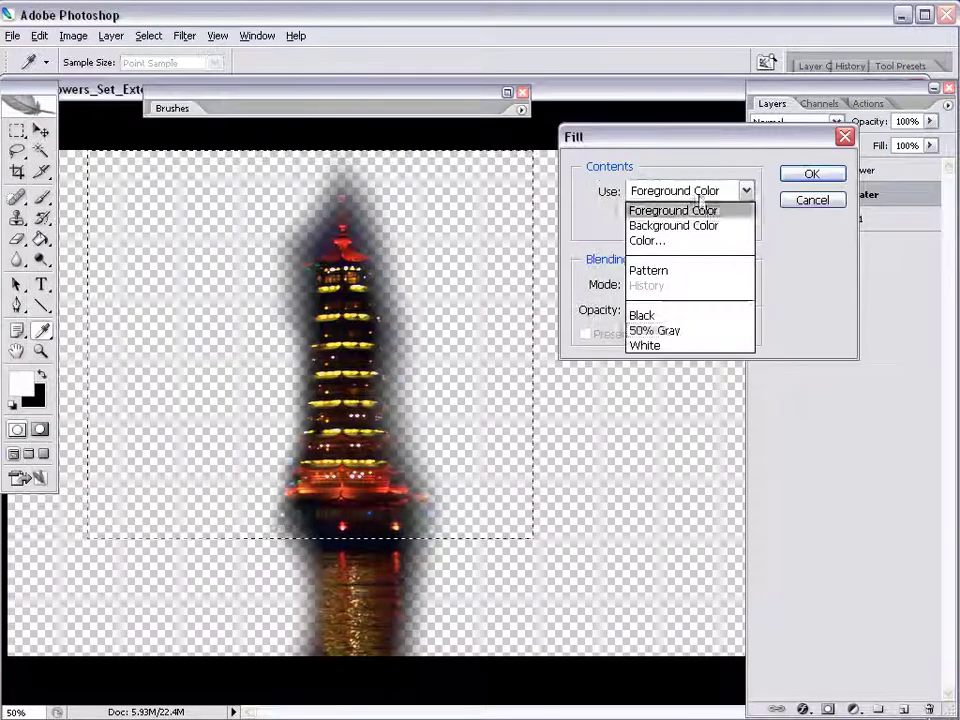
pyautogui.click(665, 315)
pyautogui.click(810, 174)
# - Move the water layer above the tower layer, show all layers again, and deselect
pyautogui.click(785, 171)
pyautogui.click(758, 170)
pyautogui.moveTo(788, 194); pyautogui.dragTo(785, 168)
pyautogui.click(758, 194)
pyautogui.click(758, 218)
pyautogui.click(757, 196)
pyautogui.hotkey('ctrl', 'd')
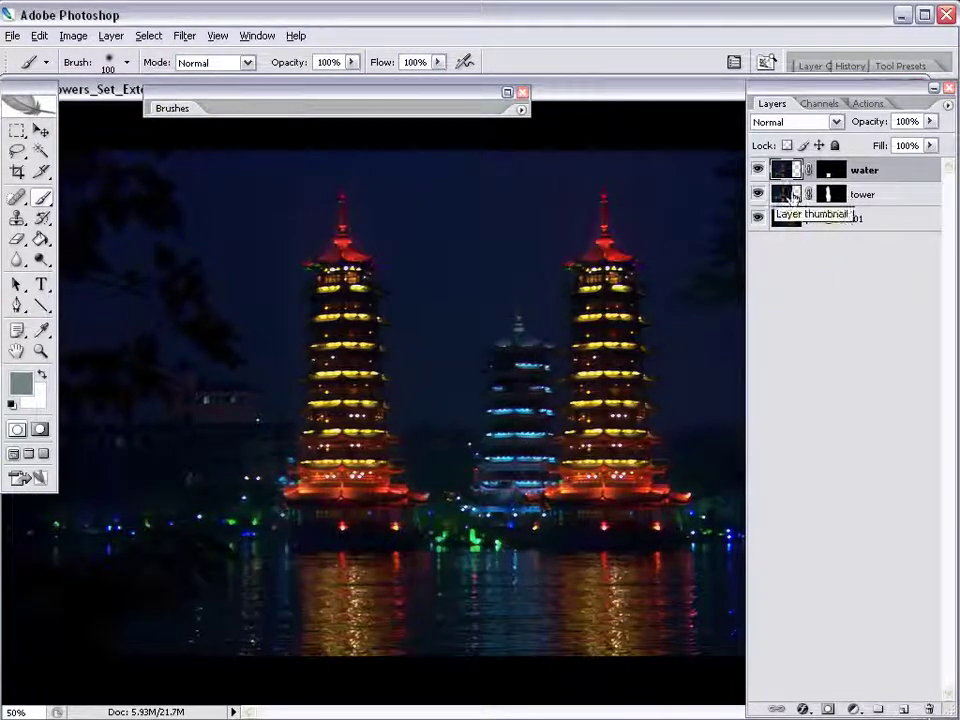
pyautogui.click(853, 708)
pyautogui.click(874, 514)
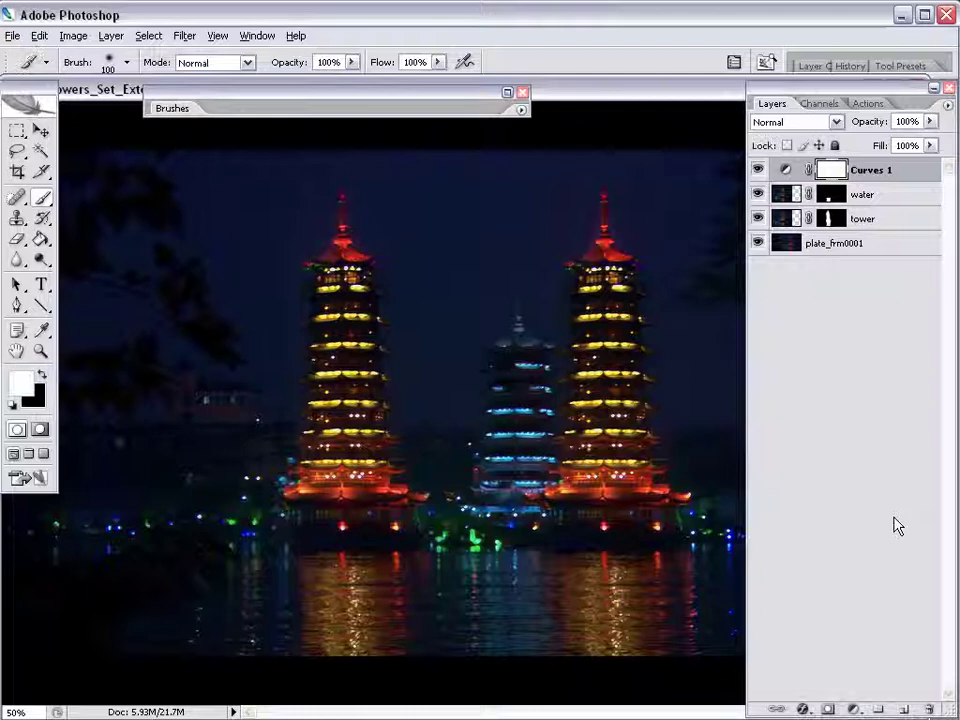
pyautogui.hotkey('ctrl', 'z')
# - Add a Hue/Saturation adjustment layer clipped to the water layer
pyautogui.click(853, 708)
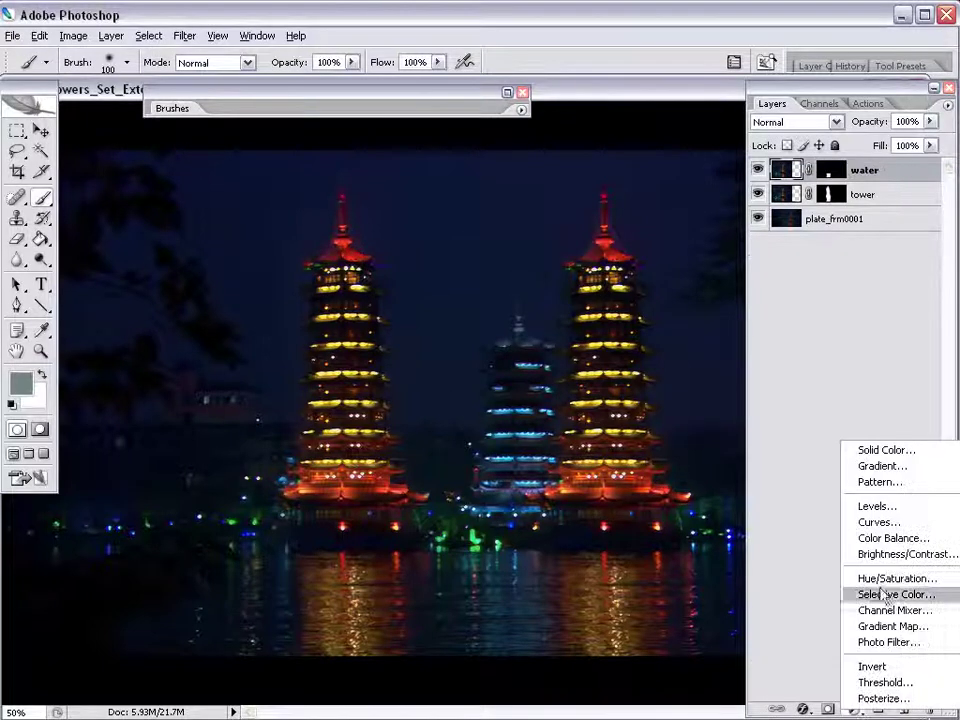
pyautogui.click(872, 574)
pyautogui.click(731, 203)
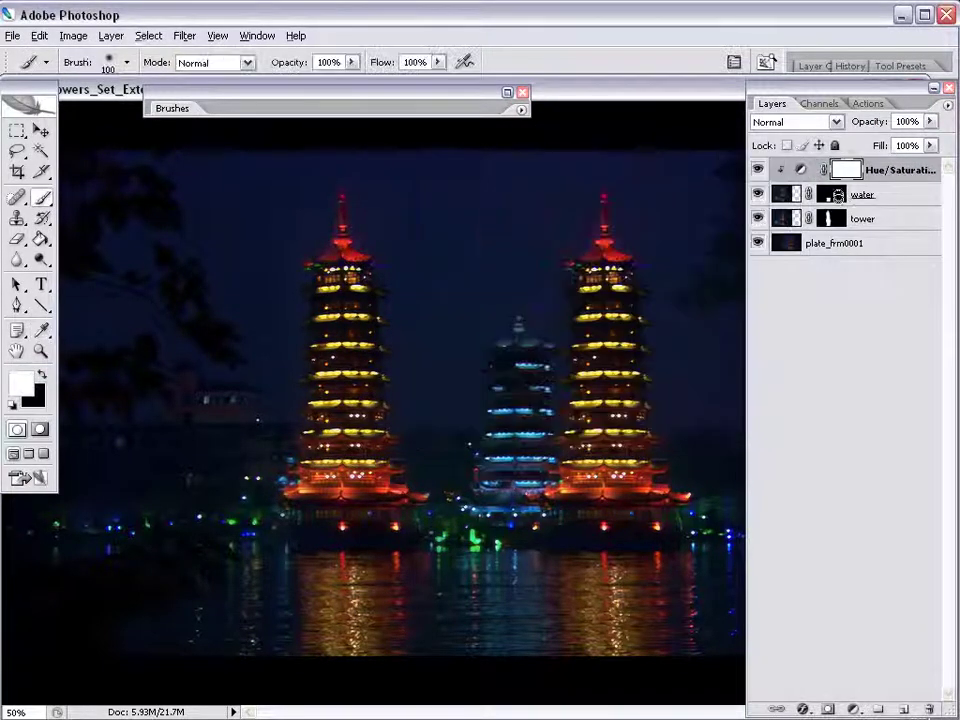
# - Set the clipped adjustment's hue to +163 and lower its saturation slightly to turn the copied tower's reflection teal
pyautogui.doubleClick(798, 173)
pyautogui.moveTo(560, 162); pyautogui.dragTo(624, 83)
pyautogui.moveTo(633, 171); pyautogui.dragTo(549, 172)
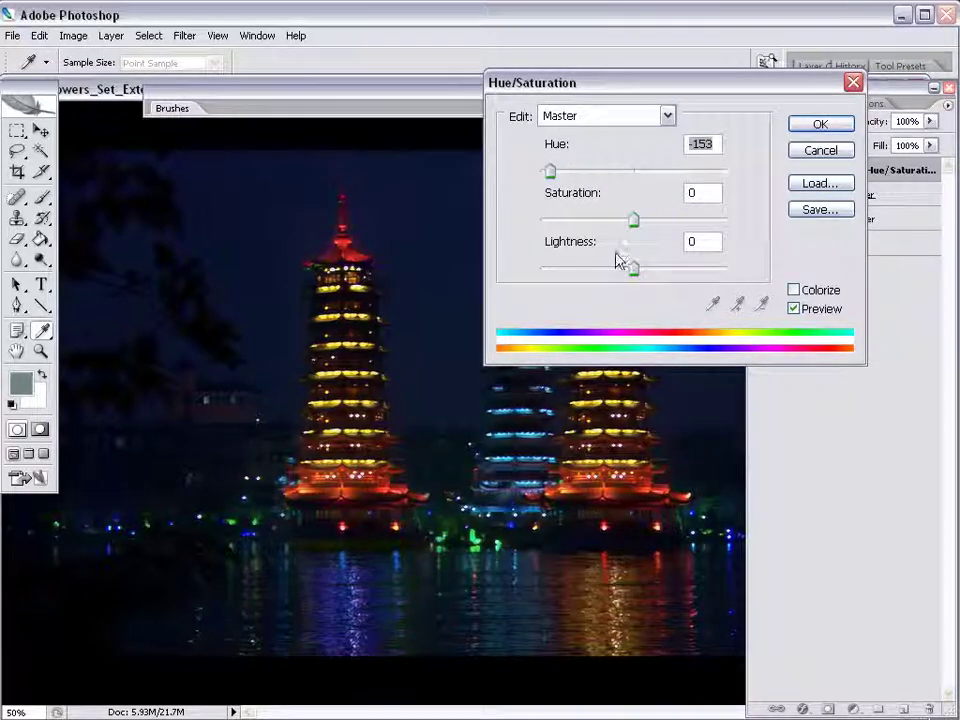
pyautogui.moveTo(617, 220); pyautogui.dragTo(598, 221)
pyautogui.moveTo(549, 172); pyautogui.dragTo(727, 174)
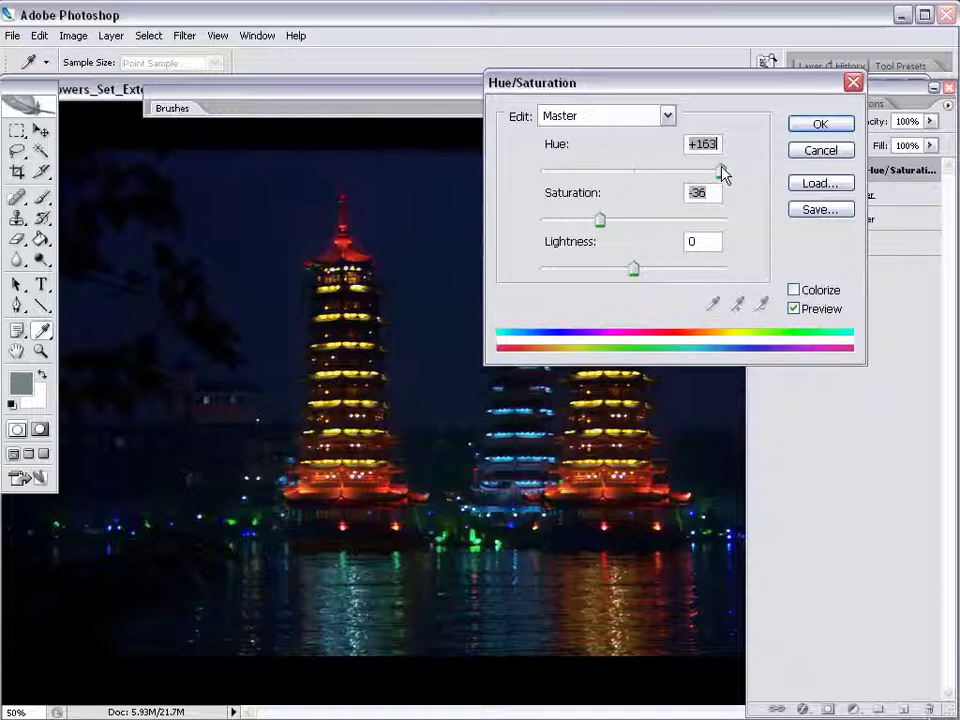
pyautogui.click(824, 127)
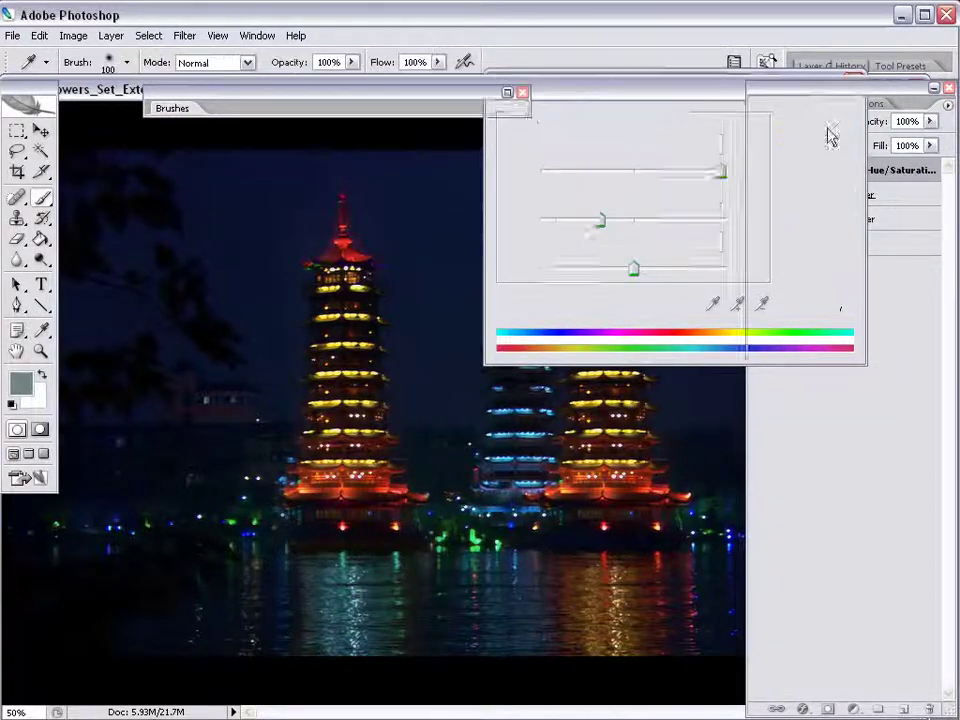
pyautogui.doubleClick(805, 172)
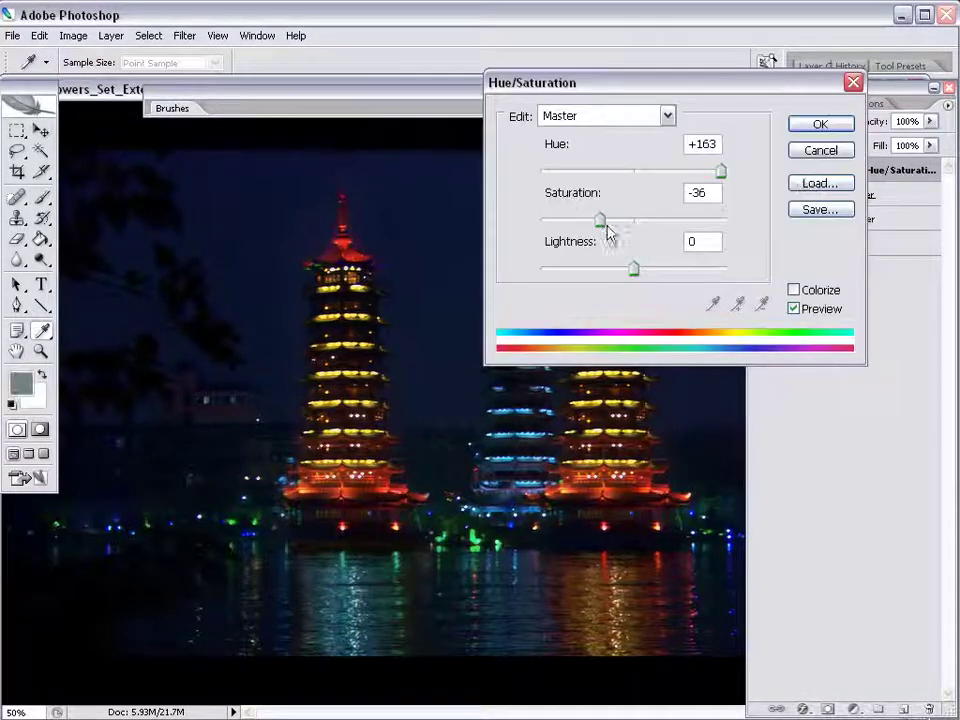
pyautogui.moveTo(624, 221)
pyautogui.mouseDown()
pyautogui.moveTo(636, 221)
pyautogui.moveTo(628, 219)
pyautogui.mouseUp()
pyautogui.click(820, 127)
# - Paint black with a soft 80 px brush on the water mask along the edges of the teal reflection to narrow it
pyautogui.click(789, 199)
pyautogui.press('z')
pyautogui.moveTo(196, 710); pyautogui.dragTo(200, 690)
pyautogui.press('b')
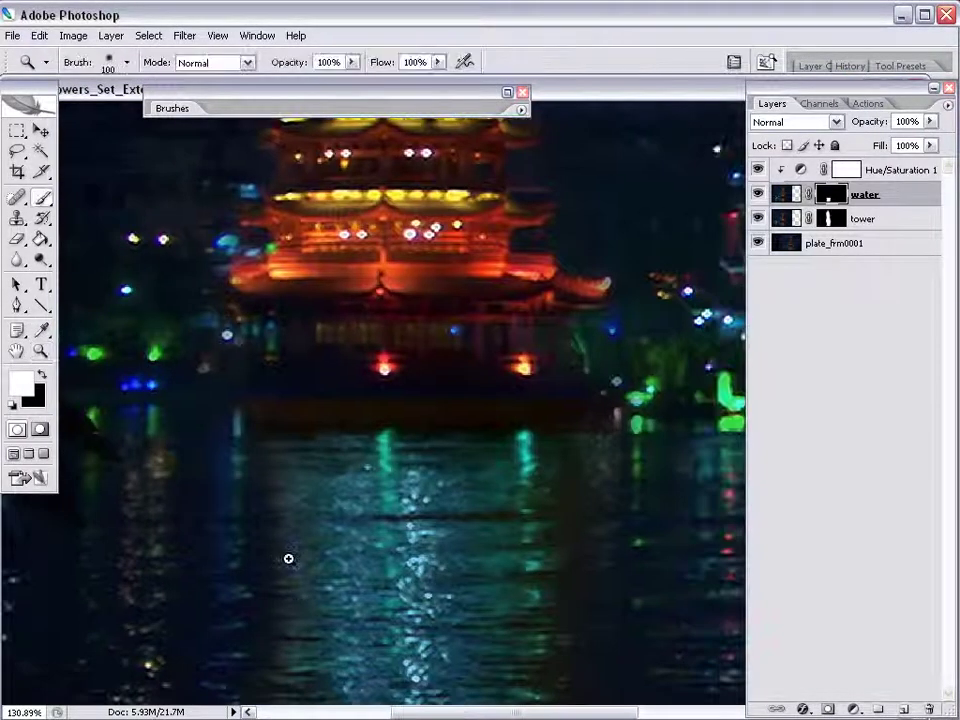
pyautogui.press('p')
pyautogui.press('b')
pyautogui.press('[')
pyautogui.press('[')
pyautogui.moveTo(608, 444); pyautogui.dragTo(592, 571)
pyautogui.hotkey('ctrl', 'z')
pyautogui.press('x')
pyautogui.moveTo(594, 438)
pyautogui.mouseDown()
pyautogui.moveTo(577, 452)
pyautogui.moveTo(594, 446)
pyautogui.moveTo(597, 493)
pyautogui.moveTo(586, 655)
pyautogui.mouseUp()
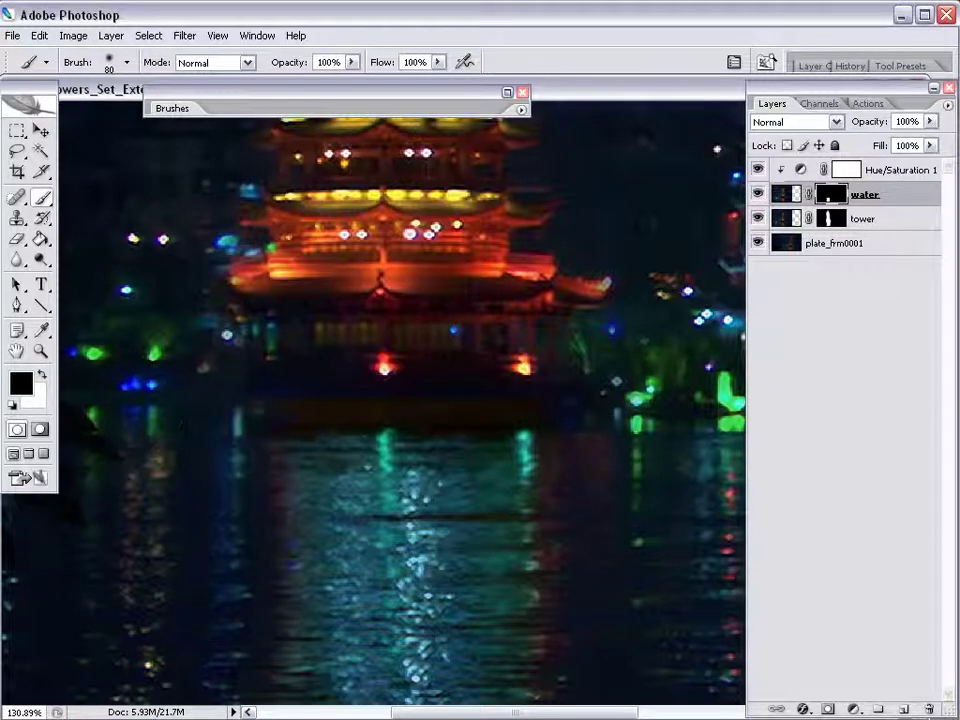
# - Toggle the tower layer off and on to check how it fits the full composite
pyautogui.hotkey('ctrl', '-')
pyautogui.press('z')
pyautogui.keyDown('alt'); pyautogui.click(249, 501); pyautogui.keyUp('alt')
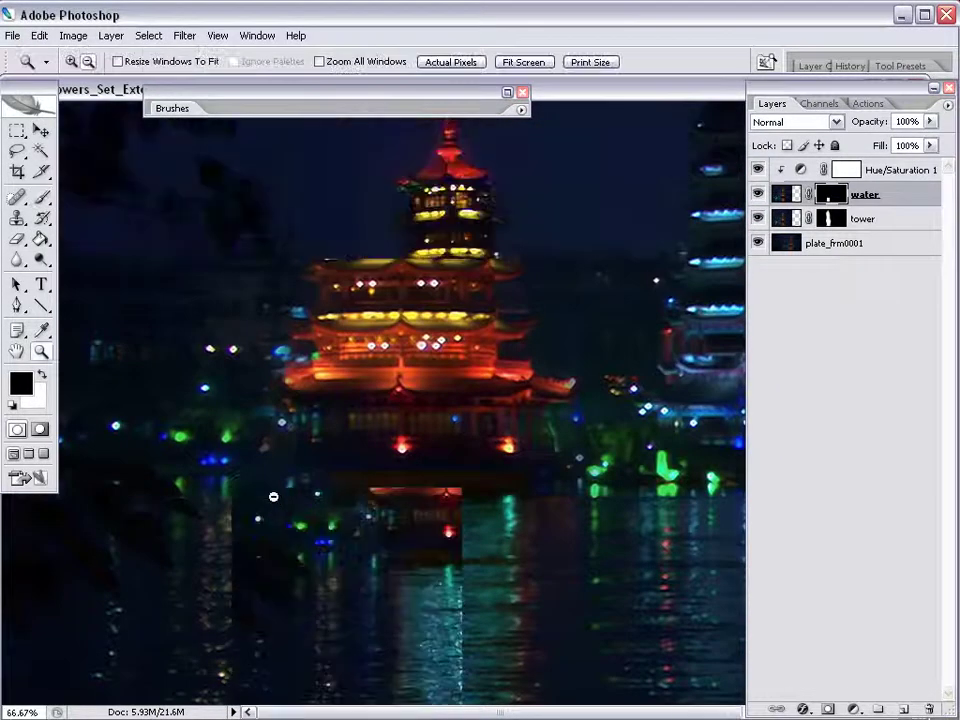
pyautogui.keyDown('alt'); pyautogui.click(357, 511); pyautogui.keyUp('alt')
pyautogui.press('m')
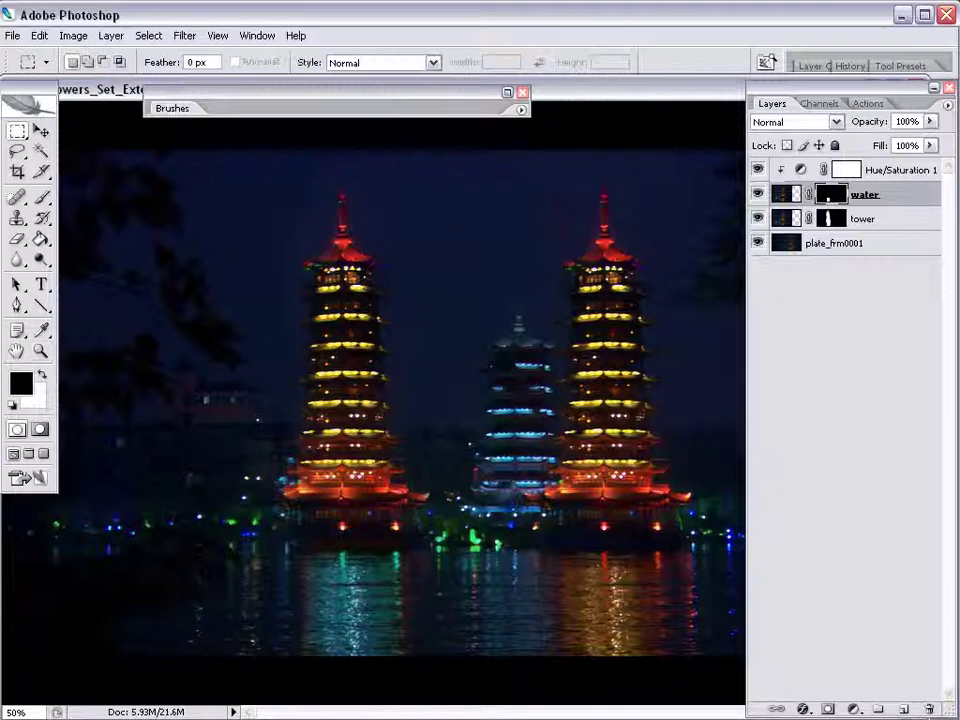
pyautogui.click(781, 195)
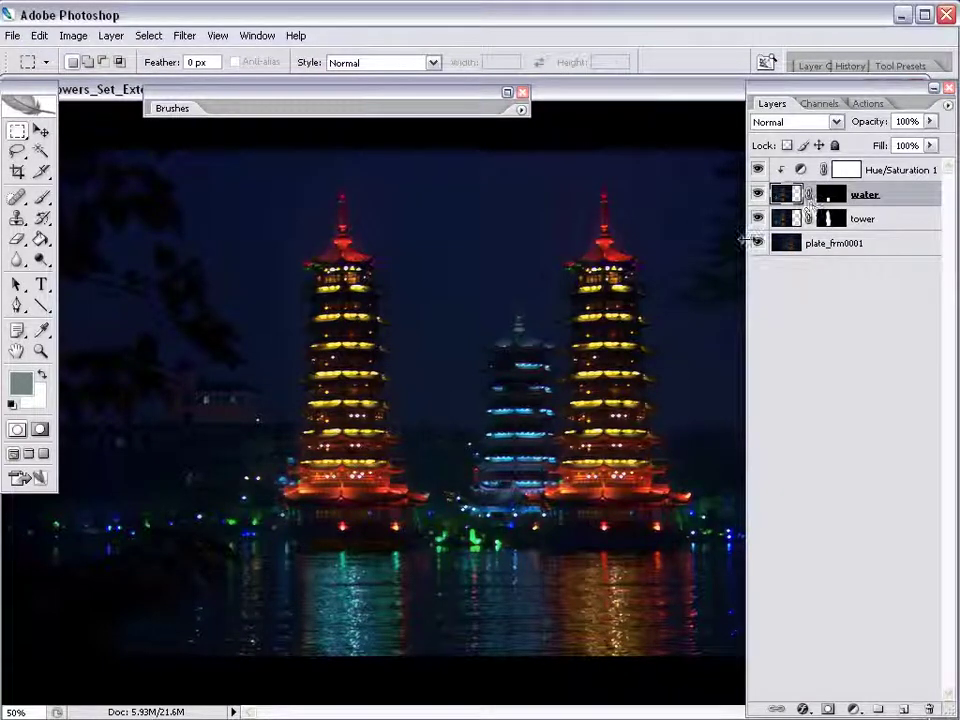
pyautogui.click(785, 220)
pyautogui.click(757, 219)
pyautogui.click(757, 219)
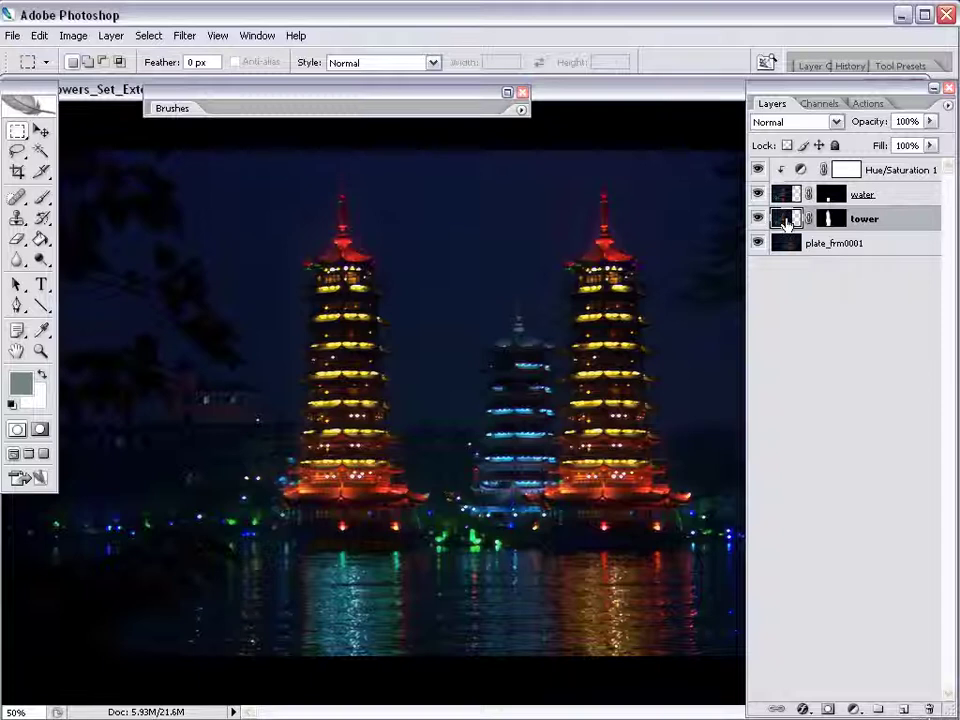
# - Fill a rectangular area over the copied tower's reflection with black on the tower mask, and deselect
pyautogui.click(831, 219)
pyautogui.moveTo(300, 545); pyautogui.dragTo(445, 655)
pyautogui.moveTo(300, 655); pyautogui.dragTo(237, 655)
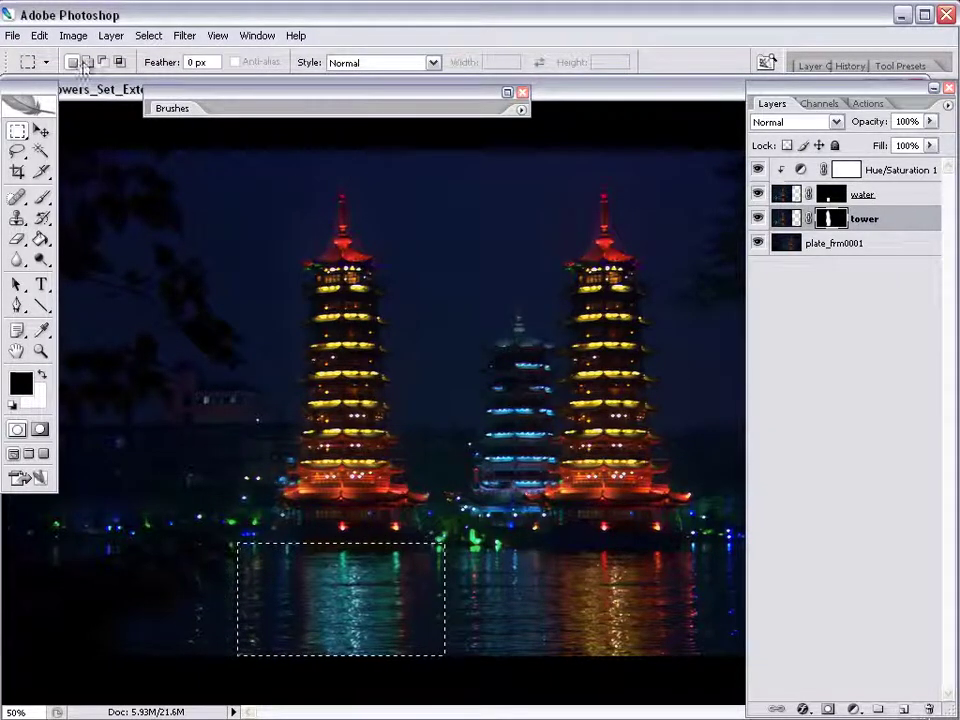
pyautogui.click(39, 35)
pyautogui.click(70, 281)
pyautogui.click(810, 174)
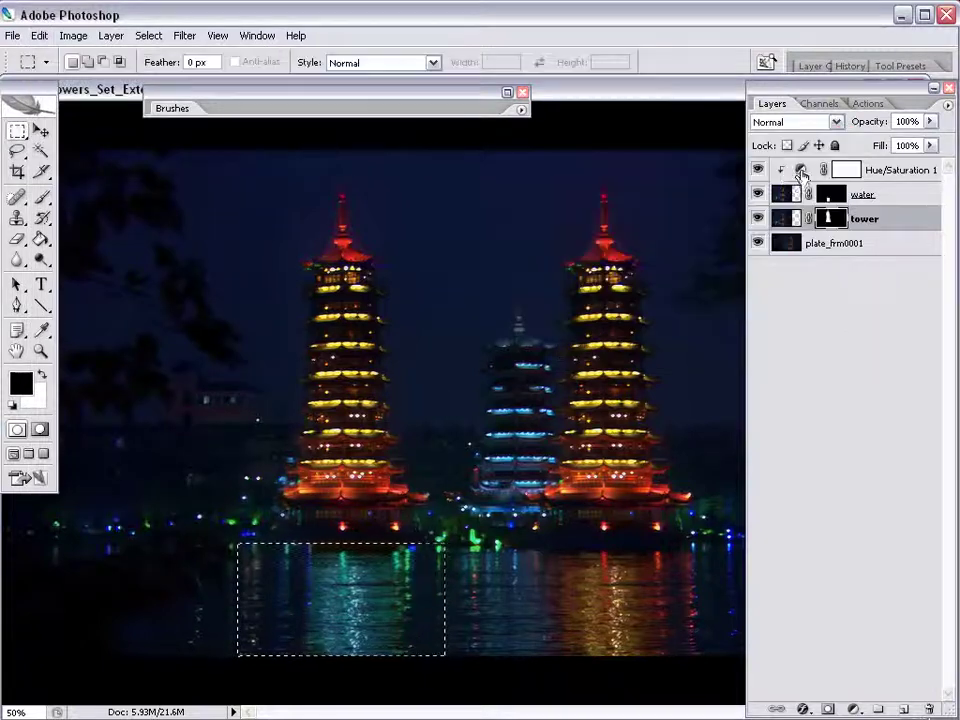
pyautogui.hotkey('ctrl', 'd')
# - Temporarily disable the water layer's mask to inspect the full reflection, and return to the mask for editing
pyautogui.keyDown('shift'); pyautogui.click(829, 197); pyautogui.keyUp('shift')
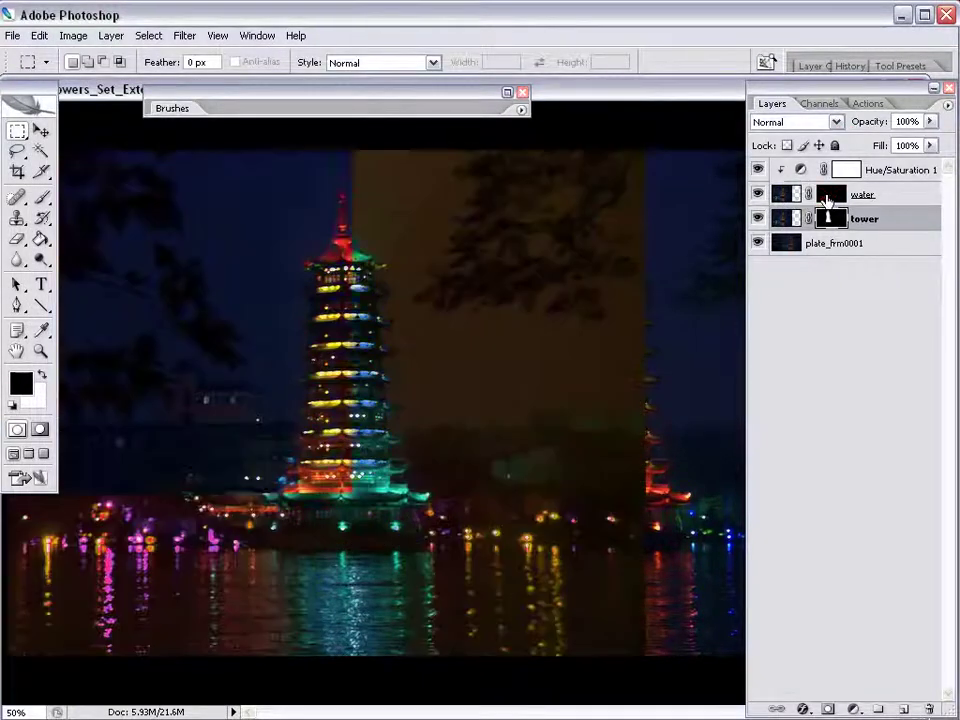
pyautogui.click(829, 197)
pyautogui.press('z')
pyautogui.click(340, 595)
pyautogui.click(340, 595)
pyautogui.moveTo(520, 510); pyautogui.dragTo(250, 504)
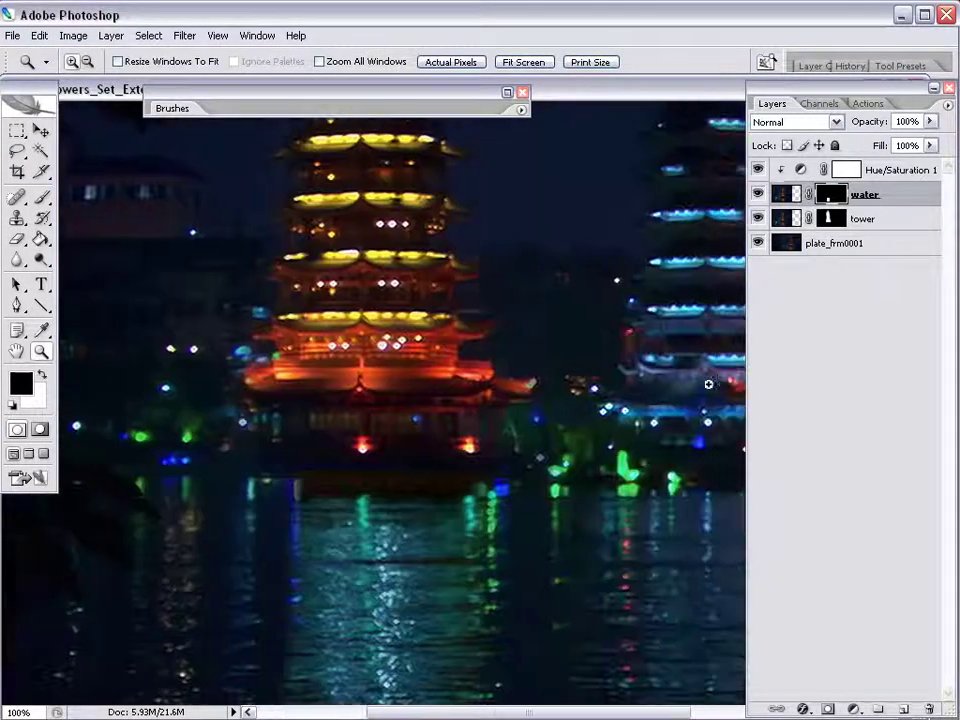
# - Paint the water mask along the teal reflection's left edge with a soft brush enlarged to 125 px, blending it into the lake
pyautogui.press('b')
pyautogui.press('x')
pyautogui.moveTo(285, 549)
pyautogui.mouseDown()
pyautogui.moveTo(289, 512)
pyautogui.moveTo(268, 688)
pyautogui.moveTo(228, 478)
pyautogui.moveTo(211, 665)
pyautogui.mouseUp()
pyautogui.press('x')
pyautogui.press(']')
pyautogui.press(']')
pyautogui.press(']')
pyautogui.moveTo(215, 518); pyautogui.dragTo(217, 692)
# - Paint white and black on the water mask along the teal reflection's right edge to reshape its boundary and hide stray lights
pyautogui.press('x')
pyautogui.moveTo(467, 532)
pyautogui.mouseDown()
pyautogui.moveTo(450, 622)
pyautogui.moveTo(484, 517)
pyautogui.moveTo(514, 673)
pyautogui.moveTo(550, 503)
pyautogui.moveTo(534, 557)
pyautogui.moveTo(545, 690)
pyautogui.mouseUp()
pyautogui.press('x')
pyautogui.press('x')
pyautogui.press('x')
pyautogui.moveTo(600, 487)
pyautogui.mouseDown()
pyautogui.moveTo(568, 623)
pyautogui.moveTo(622, 598)
pyautogui.mouseUp()
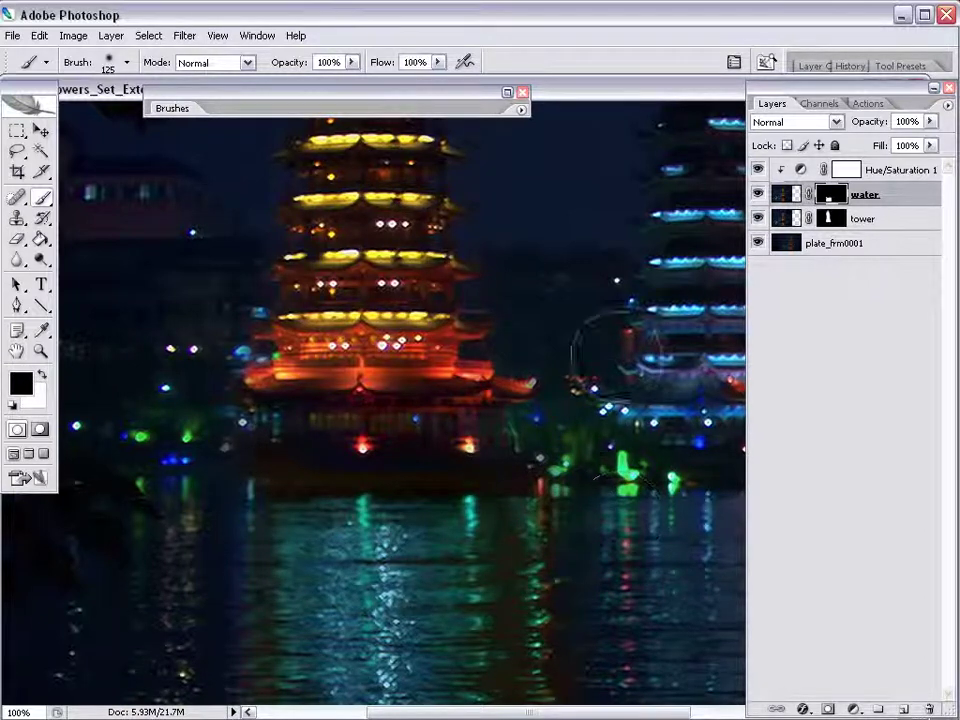
pyautogui.press('x')
pyautogui.moveTo(620, 500)
pyautogui.mouseDown()
pyautogui.moveTo(615, 642)
pyautogui.moveTo(589, 568)
pyautogui.mouseUp()
pyautogui.press('x')
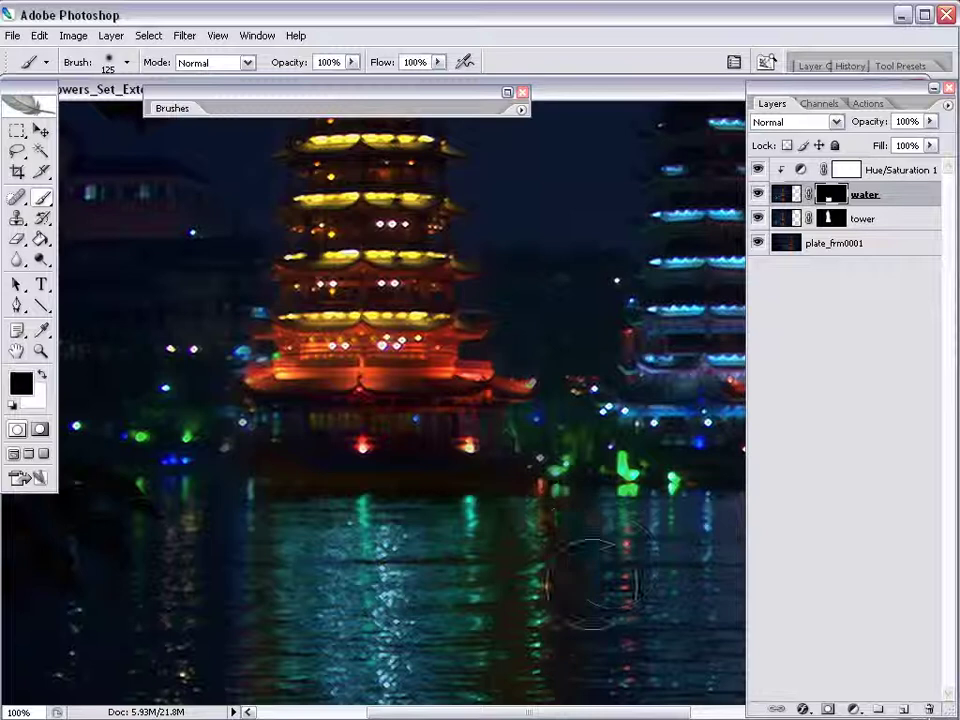
# - Check the tower layer by toggling its visibility, and move it to the top of the stack above the Hue/Saturation adjustment
pyautogui.press('z')
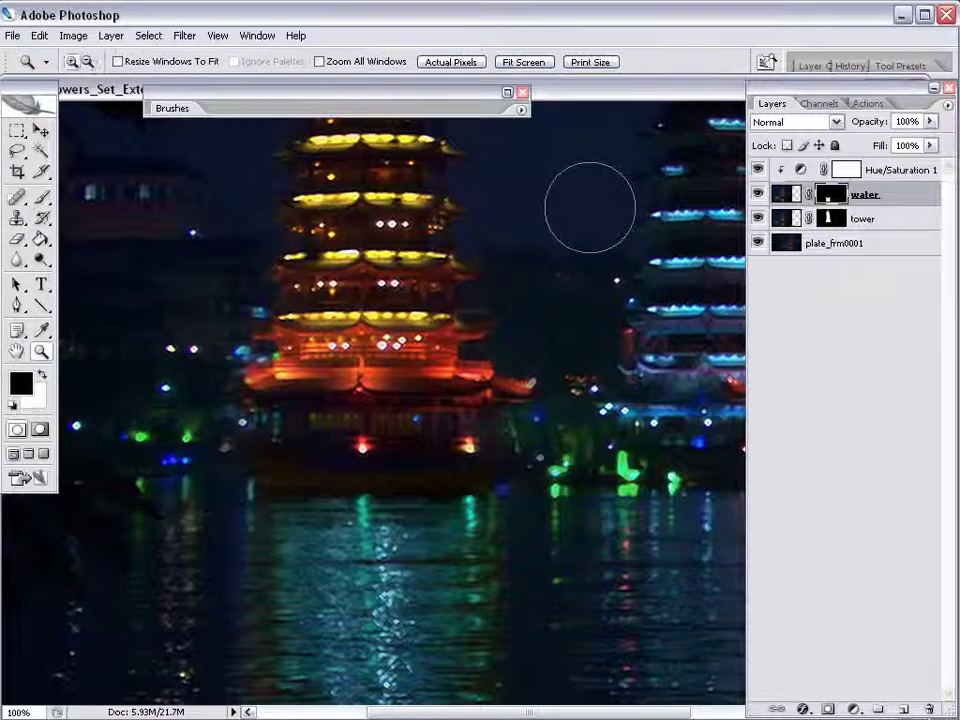
pyautogui.keyDown('alt'); pyautogui.click(521, 418); pyautogui.keyUp('alt')
pyautogui.keyDown('alt'); pyautogui.click(491, 461); pyautogui.keyUp('alt')
pyautogui.press('m')
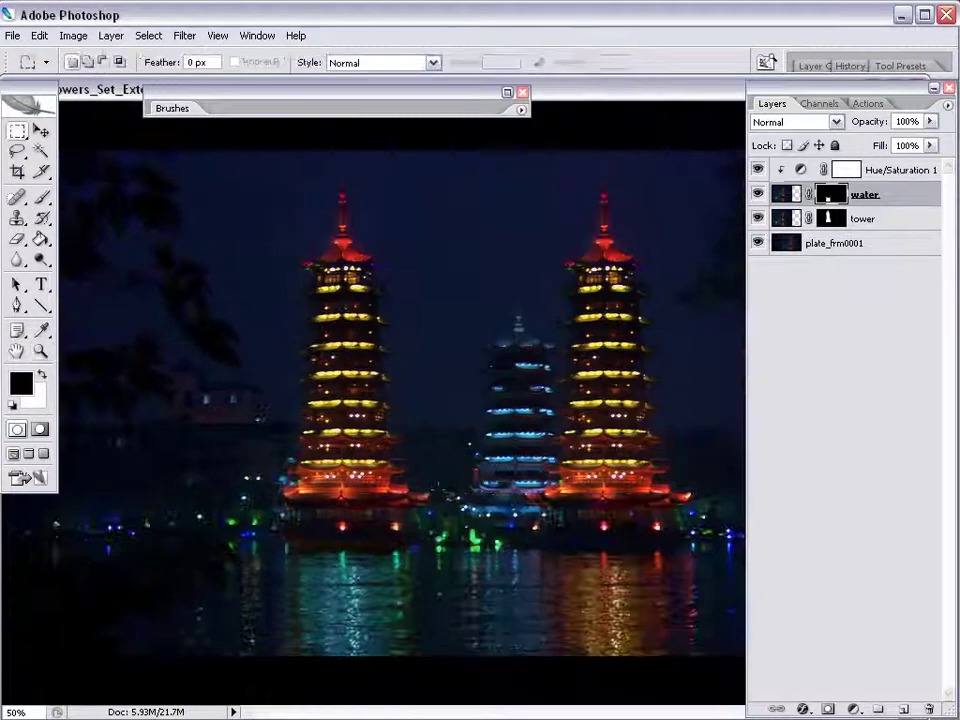
pyautogui.click(782, 219)
pyautogui.click(760, 219)
pyautogui.click(760, 219)
pyautogui.click(782, 221)
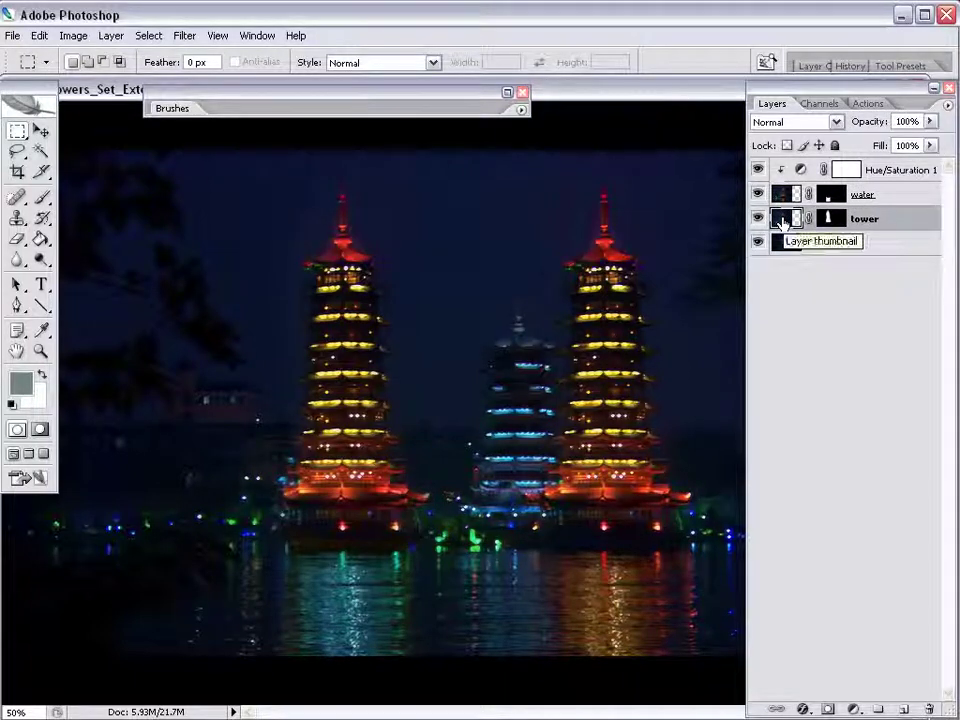
pyautogui.moveTo(782, 219); pyautogui.dragTo(782, 168)
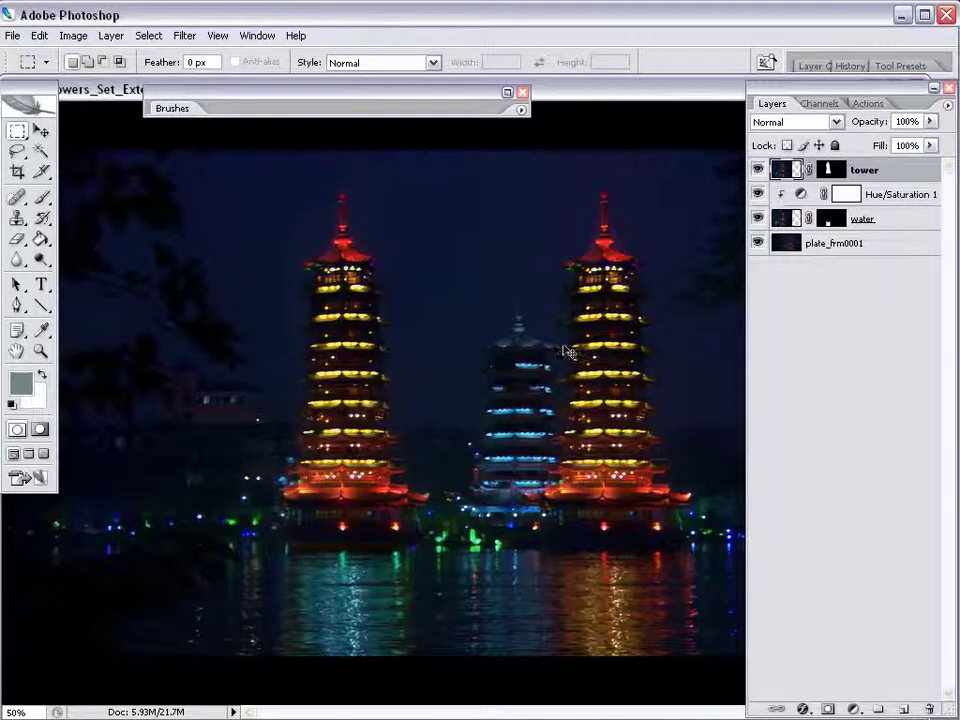
# - Scale the tower layer to 88.1% width and 85.1% height around its base, and compare it on and off
pyautogui.hotkey('ctrl', 't')
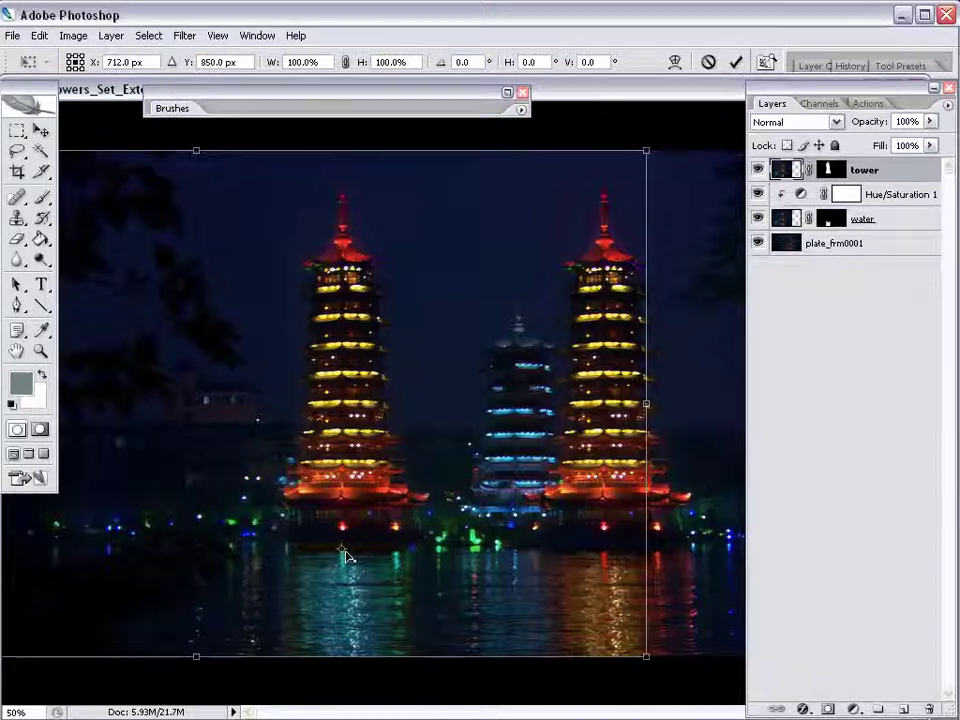
pyautogui.moveTo(644, 163); pyautogui.dragTo(583, 180)
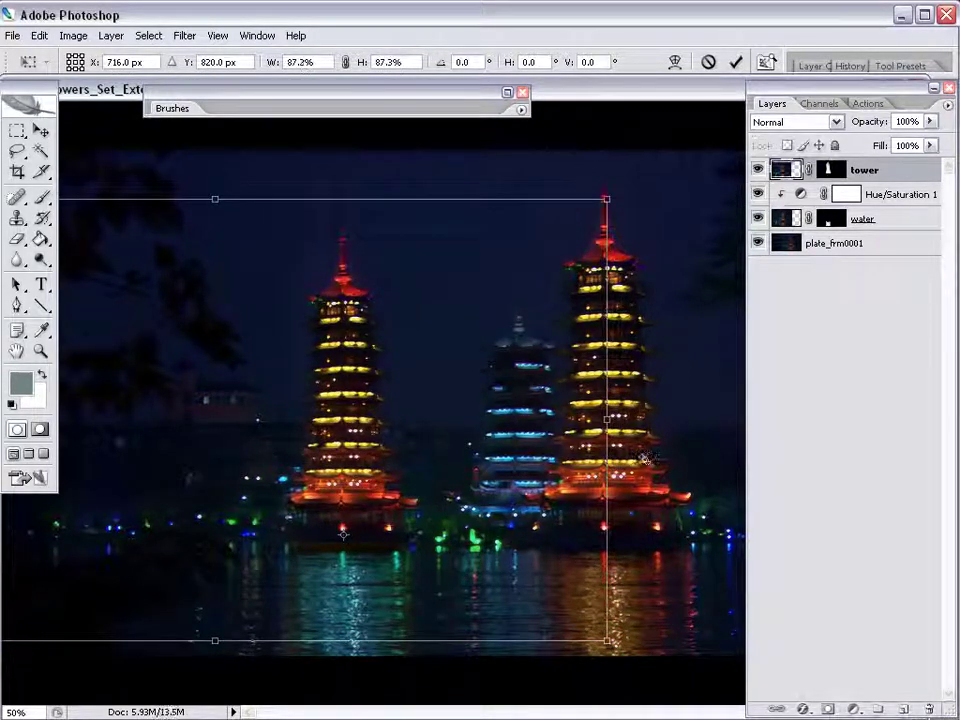
pyautogui.moveTo(610, 422); pyautogui.dragTo(618, 418)
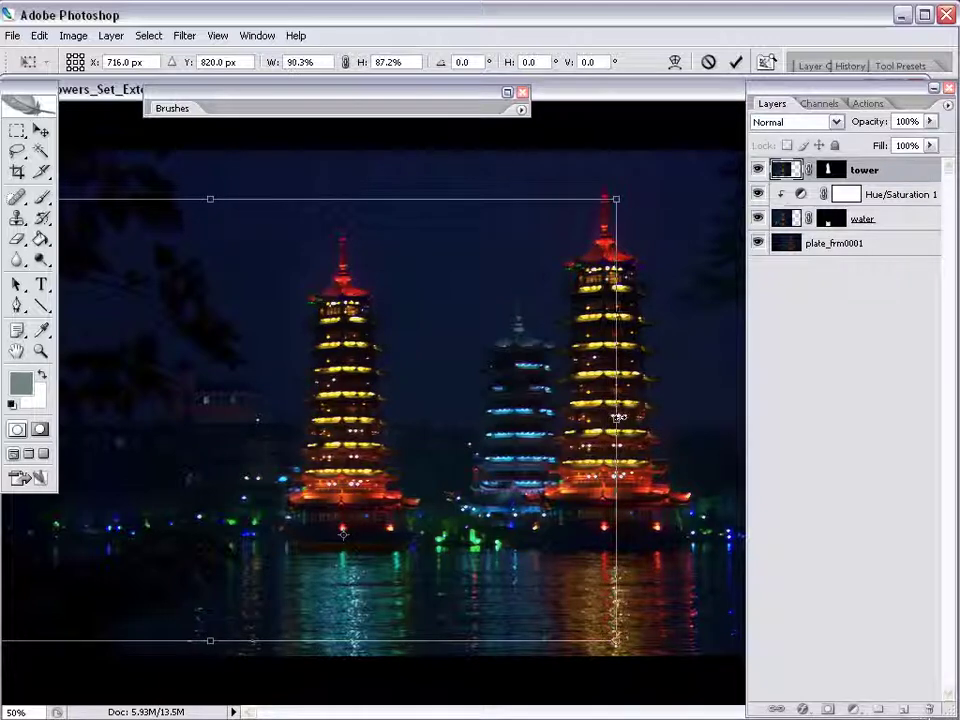
pyautogui.moveTo(616, 199); pyautogui.dragTo(605, 200)
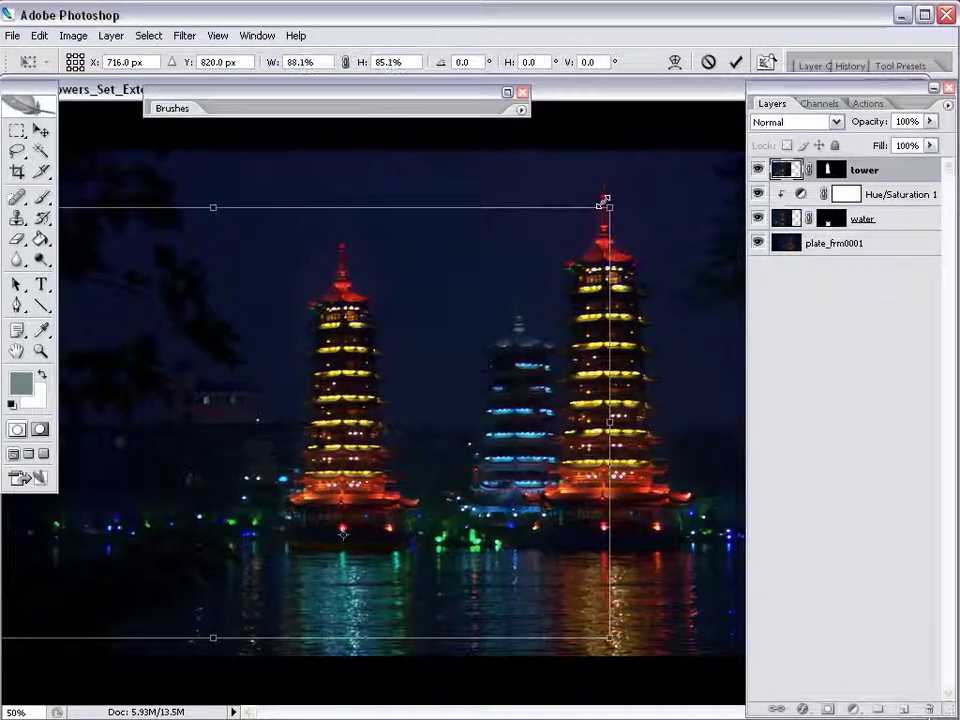
pyautogui.click(736, 62)
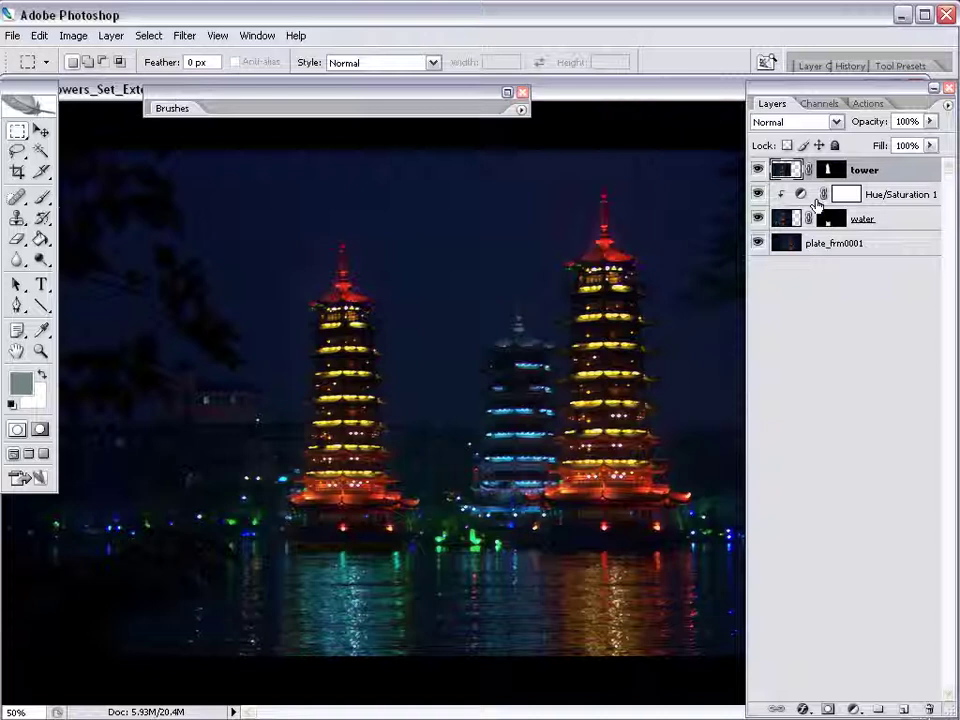
pyautogui.click(758, 170)
pyautogui.click(758, 170)
# - Add a second Hue/Saturation adjustment layer with hue +14 above the tower layer and clip it to that layer
pyautogui.click(852, 708)
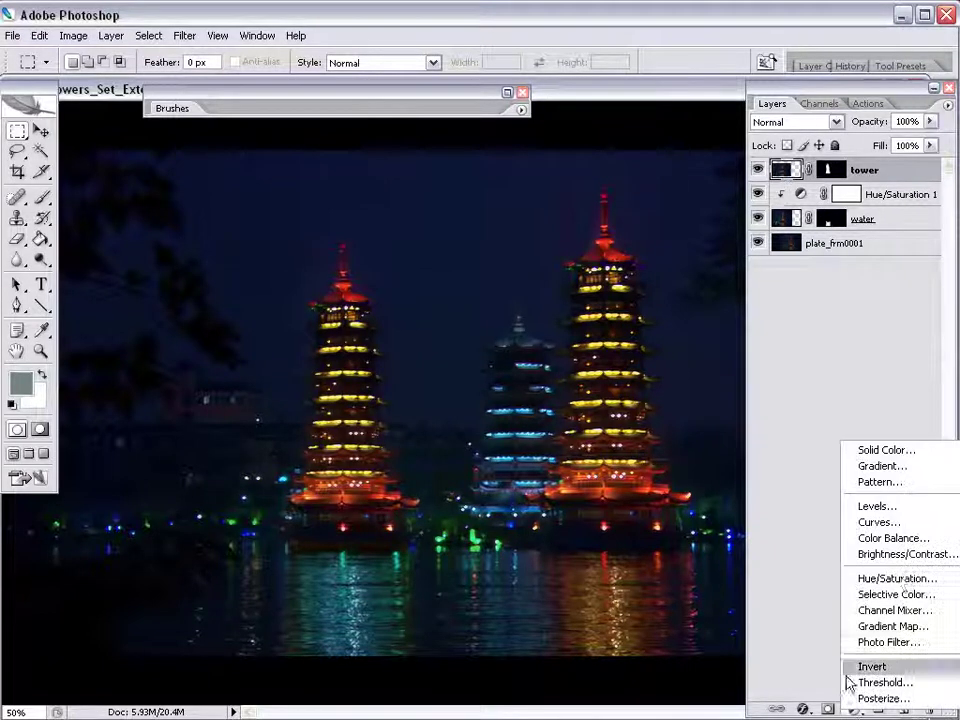
pyautogui.click(858, 581)
pyautogui.moveTo(634, 172); pyautogui.dragTo(647, 172)
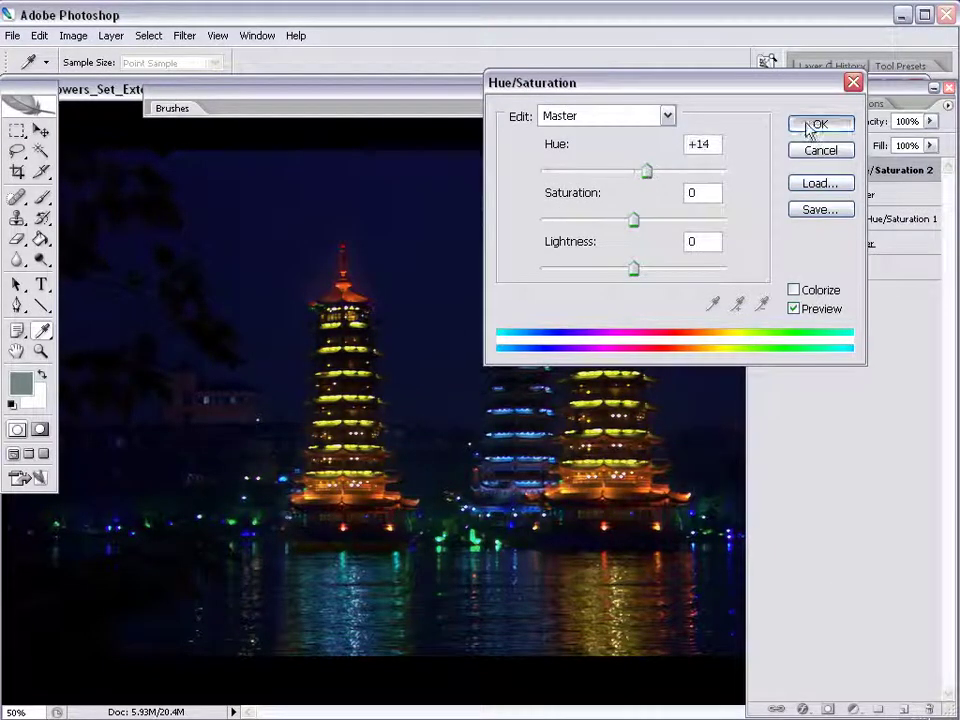
pyautogui.click(815, 124)
# - Set the tower's clipped adjustment to hue +67 and saturation -25 to turn the copied tower green
pyautogui.doubleClick(799, 168)
pyautogui.moveTo(651, 172); pyautogui.dragTo(688, 173)
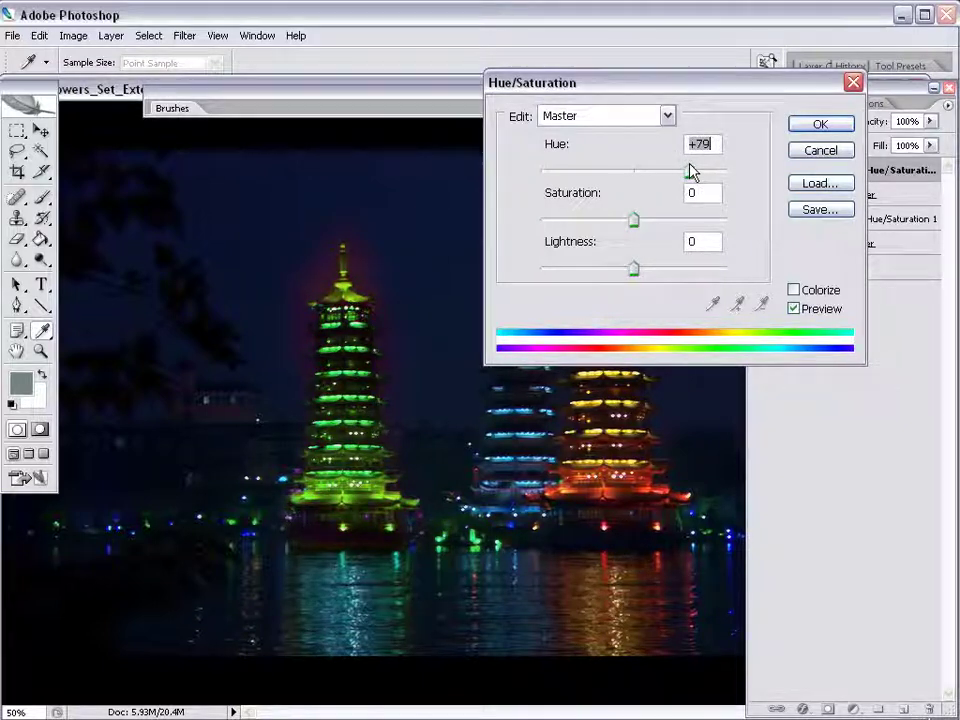
pyautogui.moveTo(690, 172); pyautogui.dragTo(685, 170)
pyautogui.moveTo(631, 220); pyautogui.dragTo(613, 224)
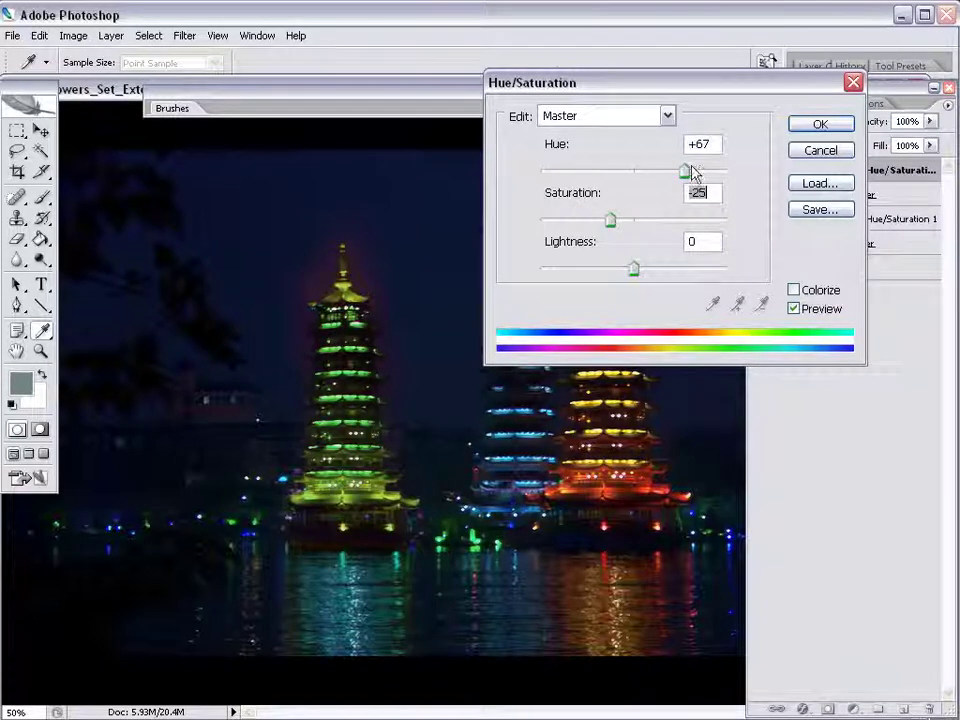
pyautogui.click(820, 123)
# - Set the water layer's Hue/Saturation adjustment to hue +111 and saturation -18 so the reflection matches the green tower
pyautogui.doubleClick(791, 218)
pyautogui.moveTo(718, 170)
pyautogui.mouseDown()
pyautogui.moveTo(692, 171)
pyautogui.moveTo(700, 175)
pyautogui.mouseUp()
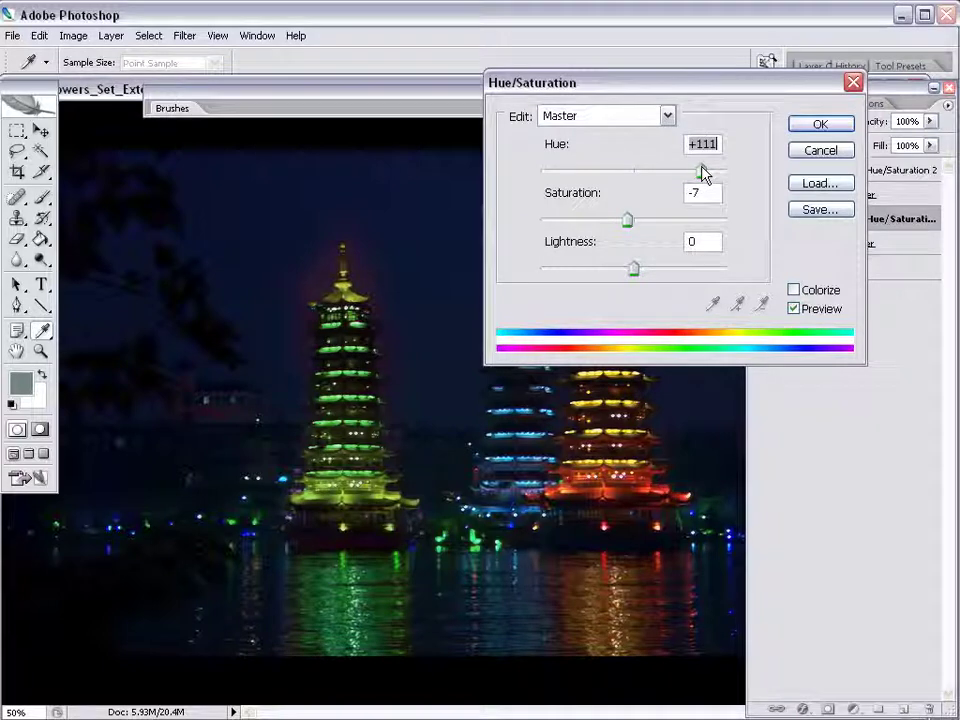
pyautogui.moveTo(627, 221); pyautogui.dragTo(621, 221)
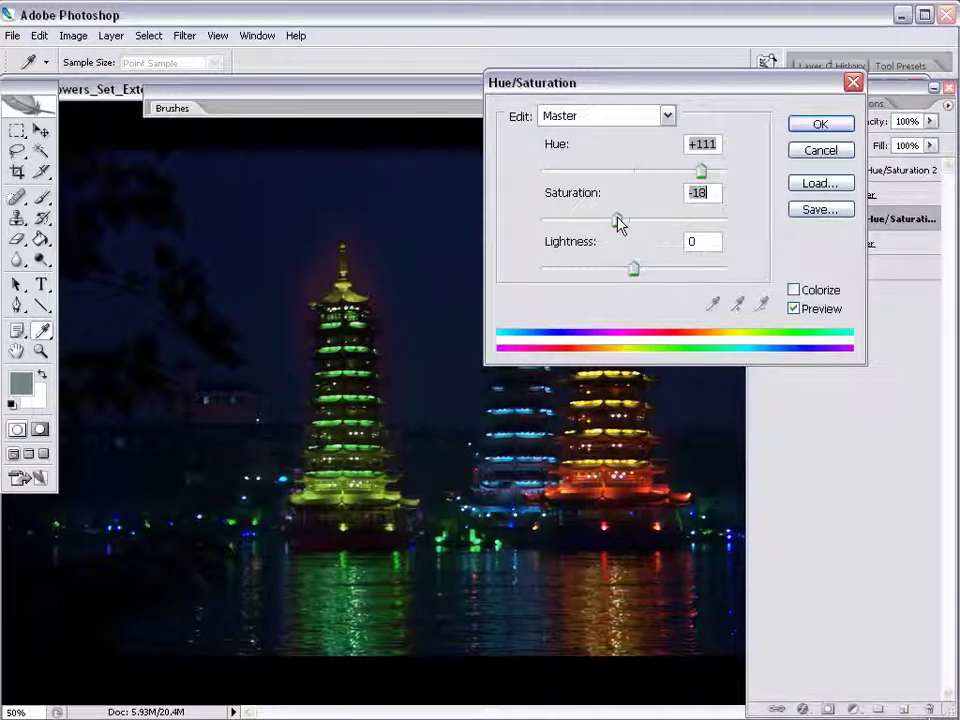
pyautogui.click(818, 126)
pyautogui.click(757, 194)
pyautogui.click(757, 194)
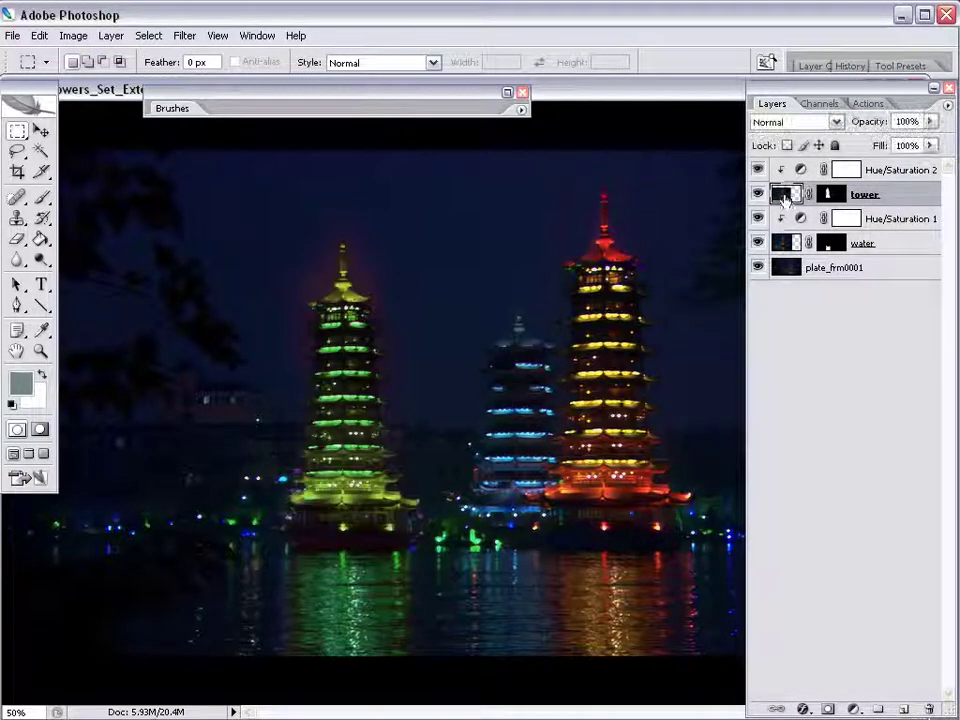
# - Select the sky around the green tower with the Magic Wand at tolerance 12 on the tower layer, and extend it to similar pixels
pyautogui.press('z')
pyautogui.moveTo(462, 215); pyautogui.dragTo(219, 468)
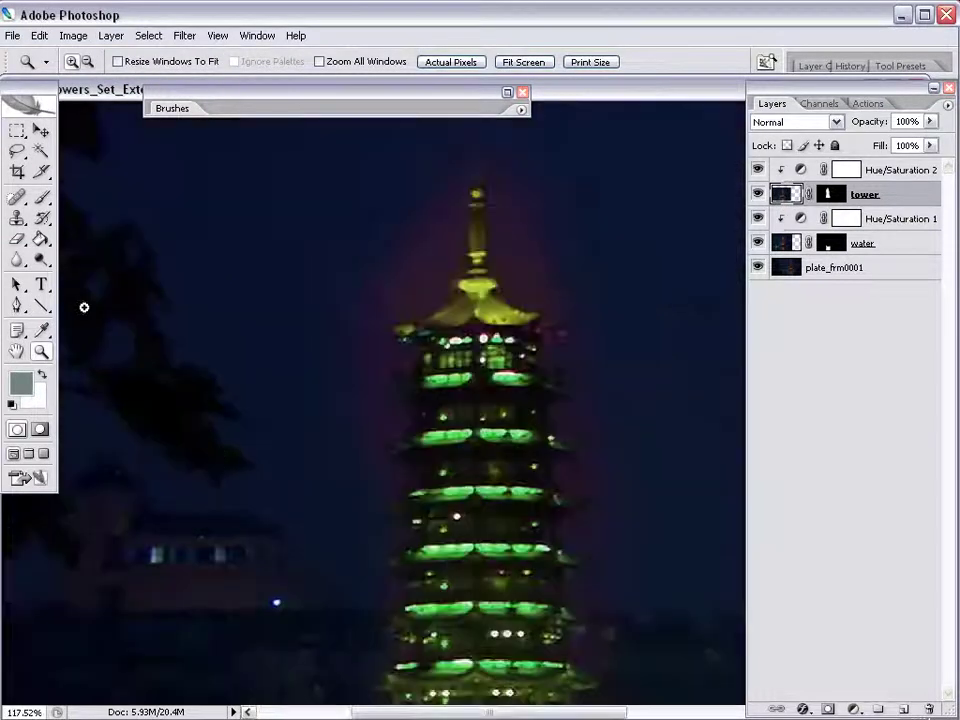
pyautogui.click(41, 151)
pyautogui.click(445, 271)
pyautogui.click(410, 320)
pyautogui.click(370, 380)
pyautogui.click(350, 440)
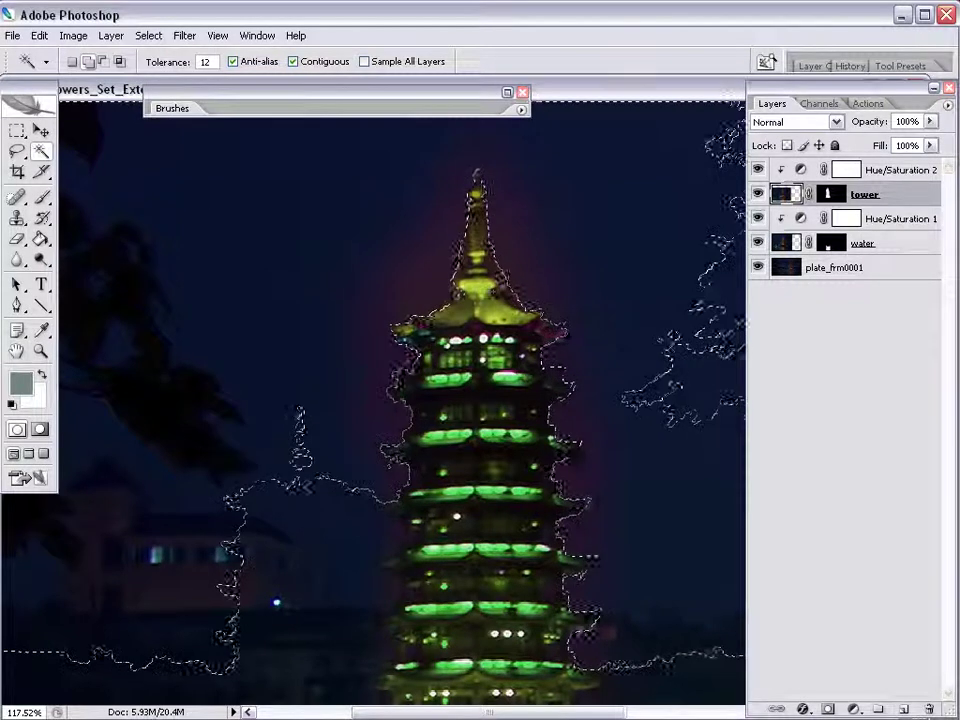
pyautogui.click(142, 38)
pyautogui.click(180, 272)
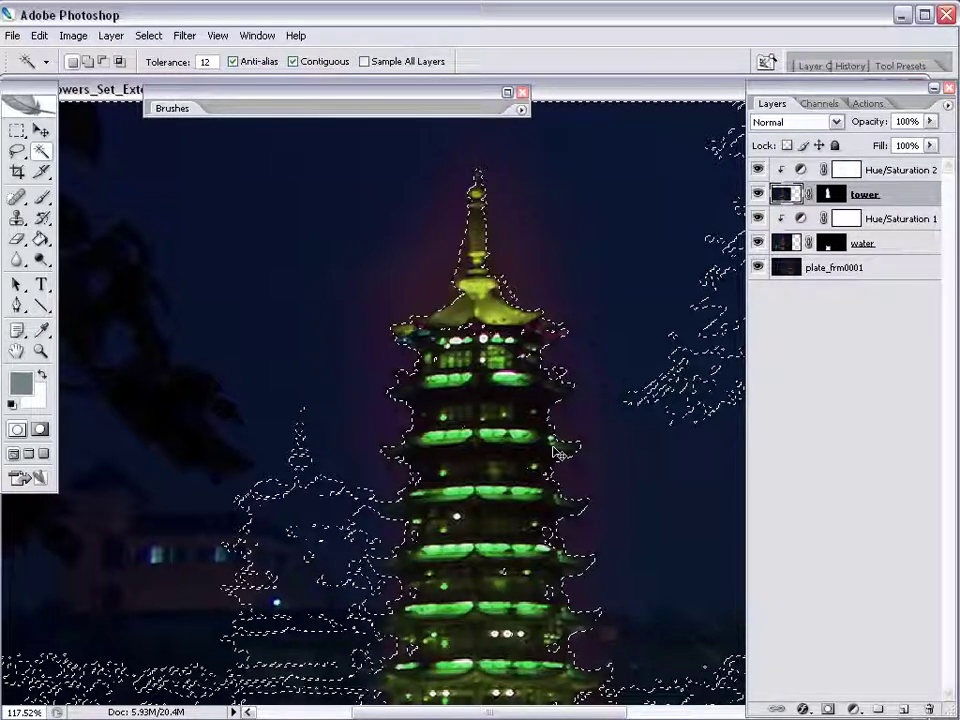
# - Mask the selected sky in black on the tower mask to remove the reddish halo around the green tower
pyautogui.press('x')
pyautogui.press('d')
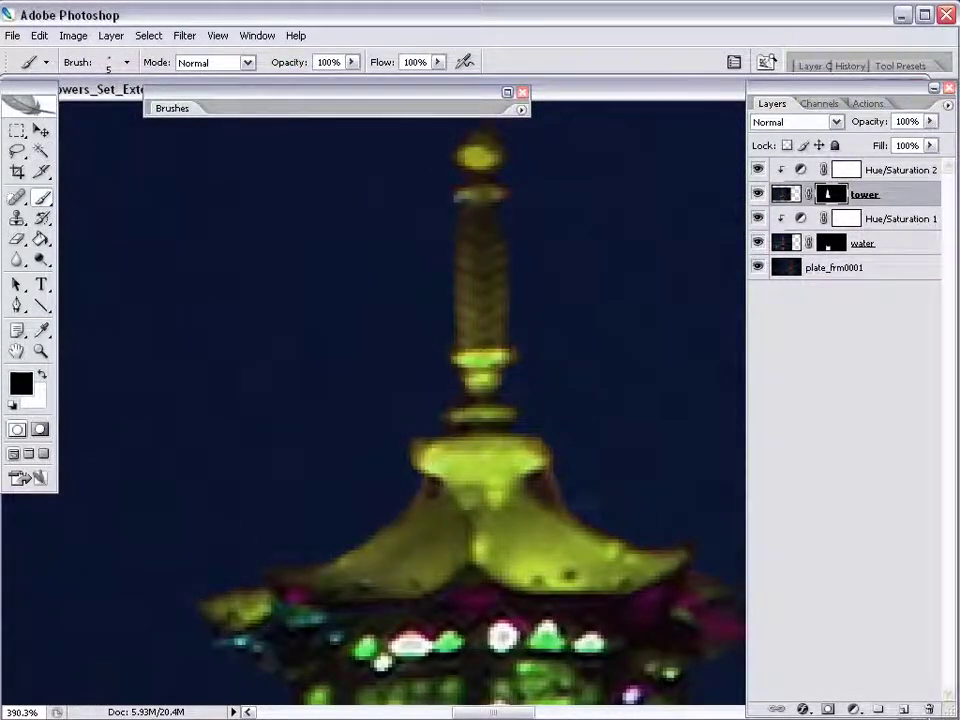
pyautogui.hotkey('ctrl', 'alt', '0')
pyautogui.press('z')
pyautogui.keyDown('alt'); pyautogui.click(654, 311); pyautogui.keyUp('alt')
pyautogui.moveTo(567, 609); pyautogui.dragTo(450, 580)
pyautogui.keyDown('alt'); pyautogui.click(438, 578); pyautogui.keyUp('alt')
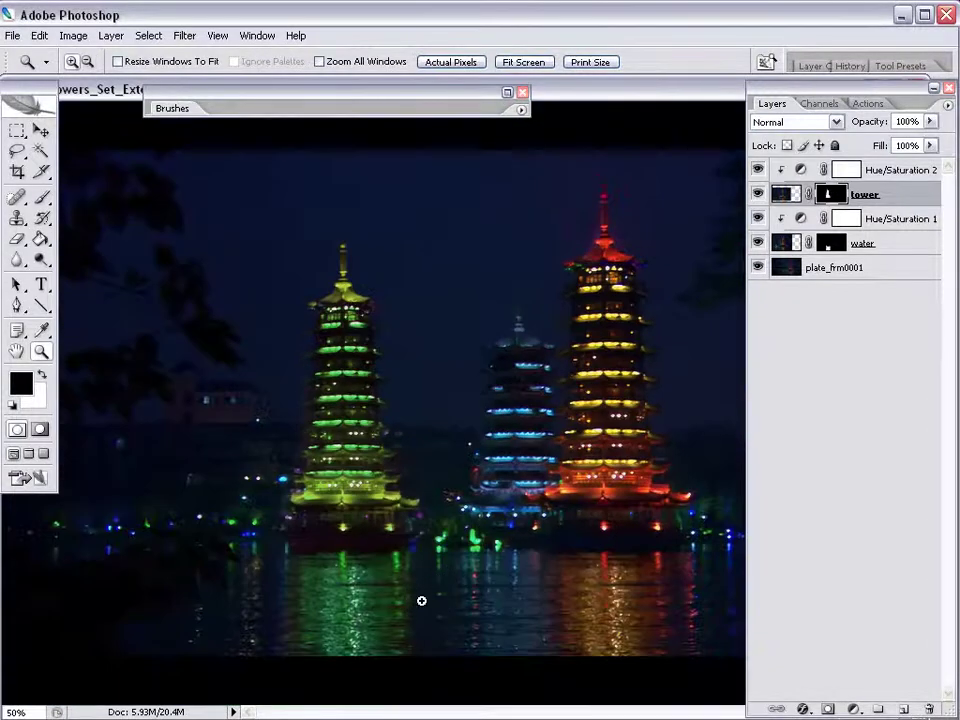
# - Hide the interface panels to examine the whole composite, restore them, and examine the dim building beyond the leaves up close
pyautogui.click(782, 195)
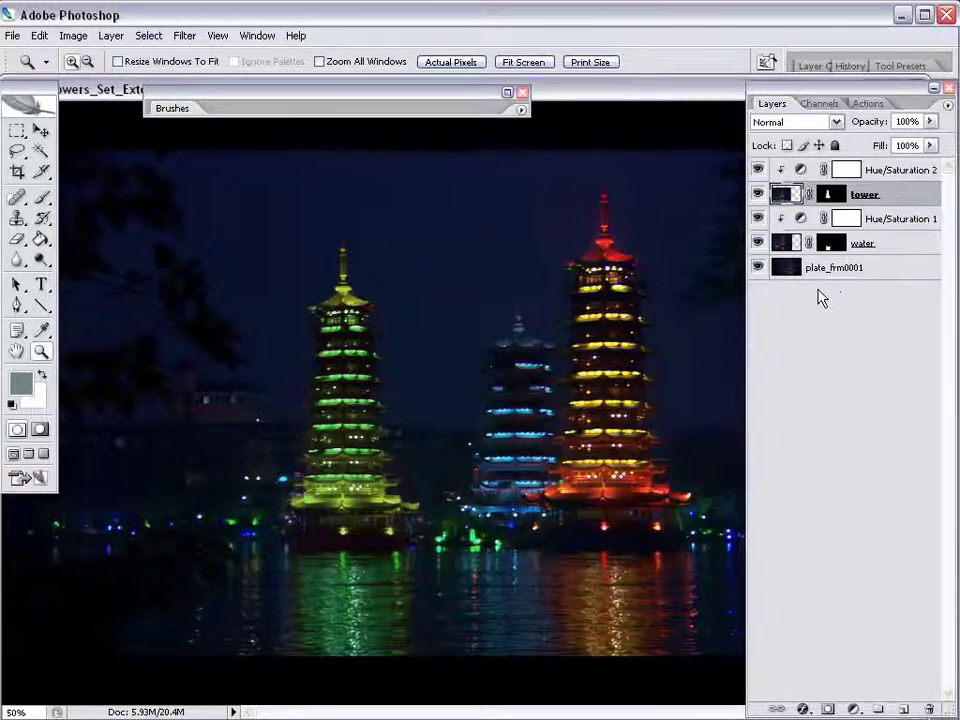
pyautogui.press('m')
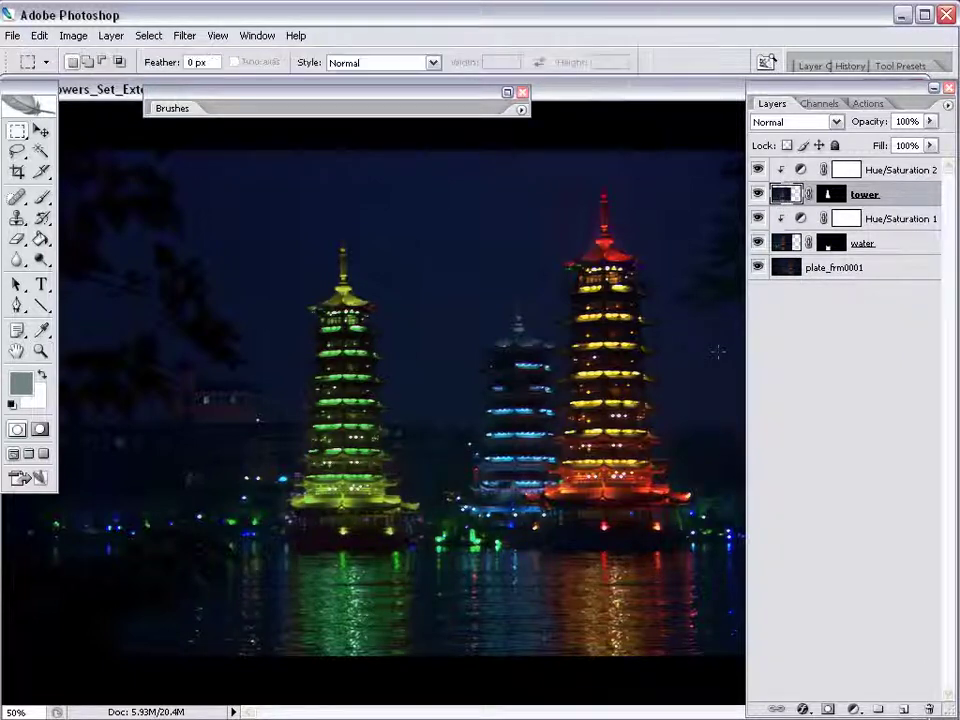
pyautogui.press('Tab')
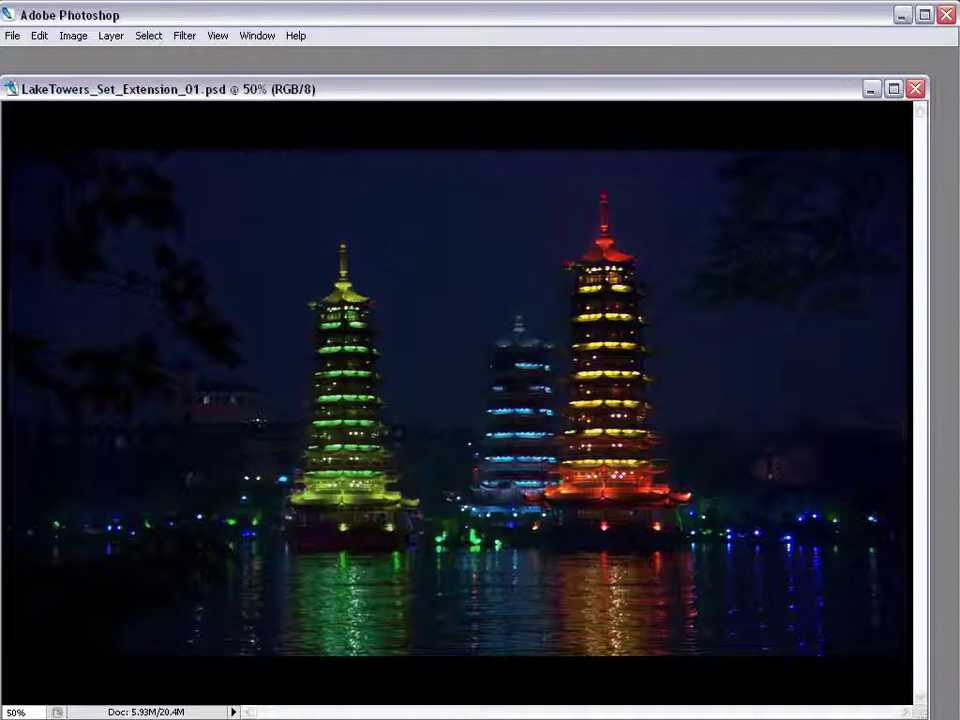
pyautogui.moveTo(132, 304); pyautogui.dragTo(321, 461)
pyautogui.press('Tab')
pyautogui.moveTo(341, 523); pyautogui.dragTo(419, 516)
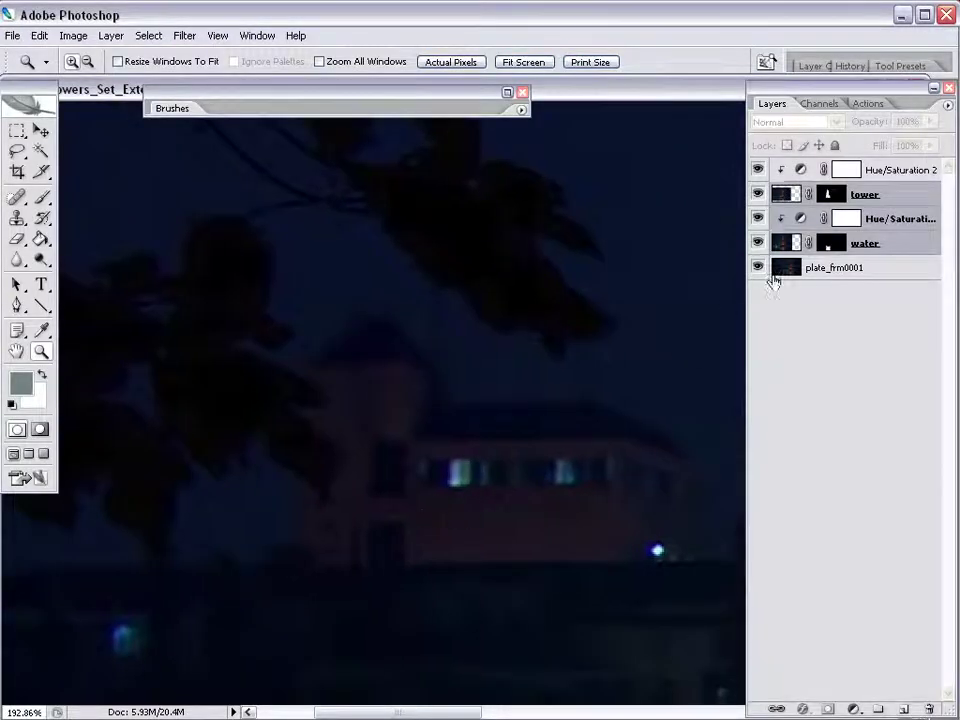
# - Add an empty layer directly above the background plate
pyautogui.click(775, 270)
pyautogui.click(903, 708)
pyautogui.press('Tab')
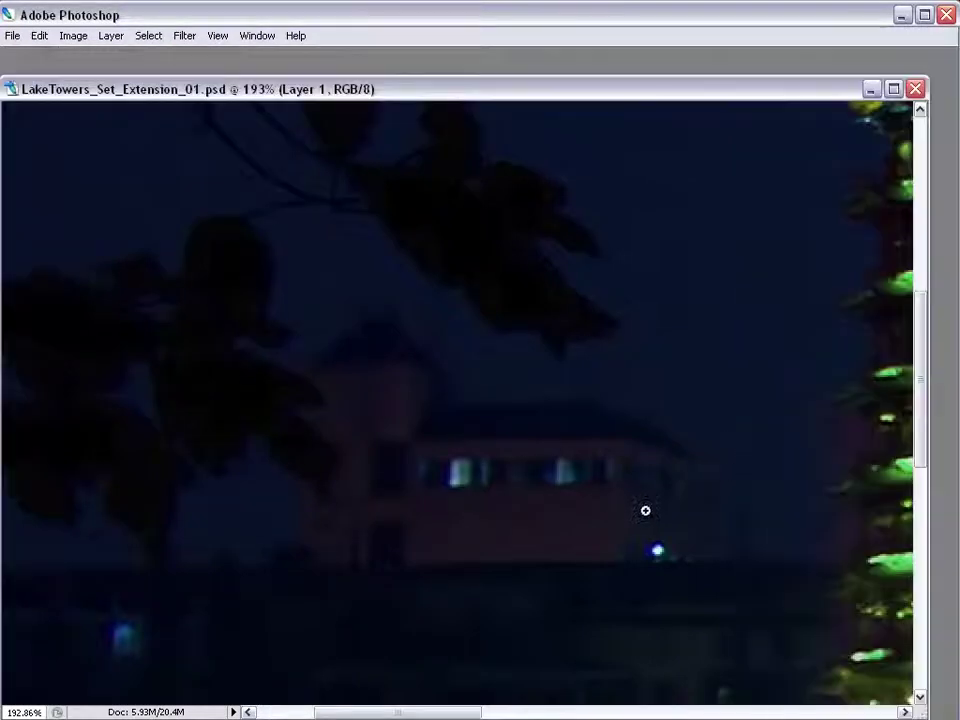
pyautogui.keyDown('alt'); pyautogui.click(561, 461); pyautogui.keyUp('alt')
pyautogui.press('Tab')
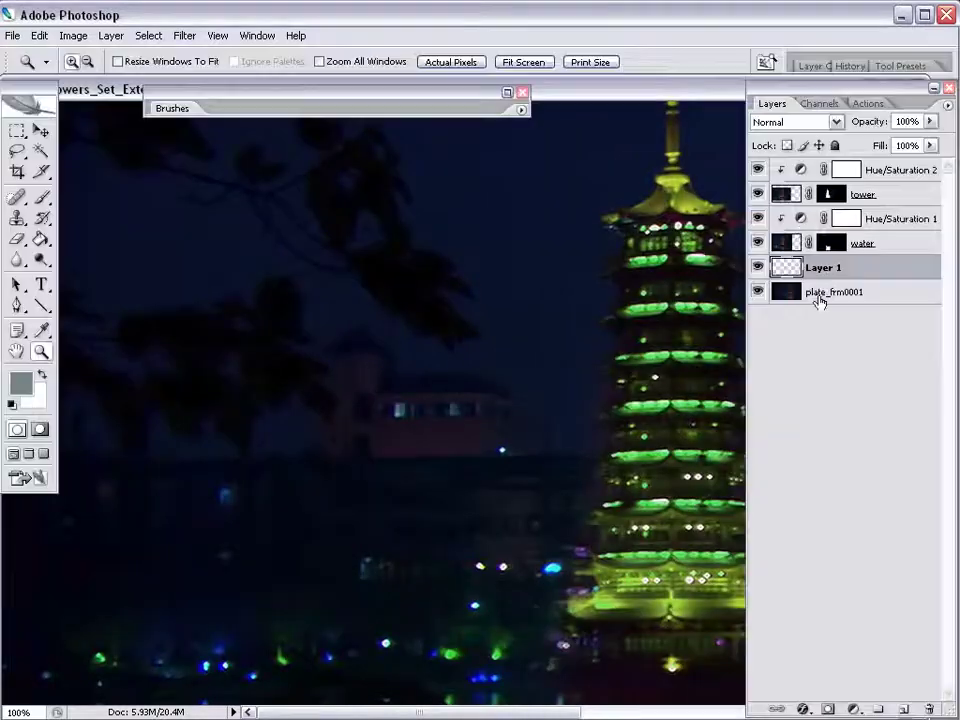
# - Hide the tower and water layers with their Hue/Saturation adjustments, and make the background plate active
pyautogui.moveTo(757, 243); pyautogui.dragTo(757, 170)
pyautogui.press('Tab')
pyautogui.press('m')
pyautogui.press('Tab')
pyautogui.click(783, 295)
# - Copy a rectangular block of clear night sky from the plate to a new layer and move it over the dim building
pyautogui.press('Tab')
pyautogui.moveTo(862, 517); pyautogui.dragTo(416, 143)
pyautogui.hotkey('ctrl', 'j')
pyautogui.moveTo(677, 425); pyautogui.dragTo(376, 429)
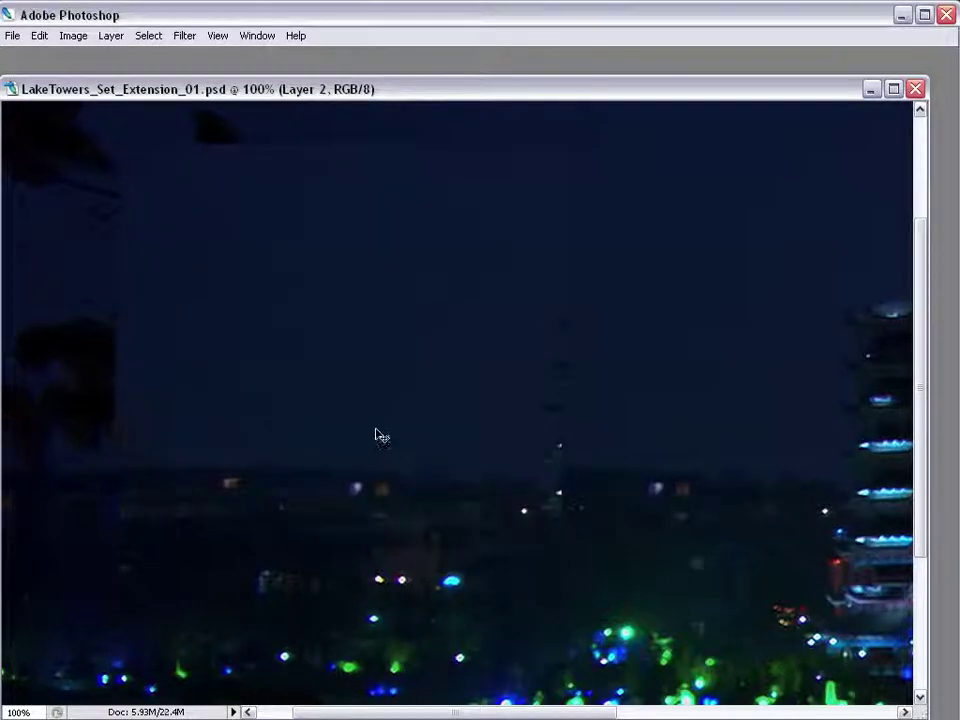
pyautogui.moveTo(498, 462); pyautogui.dragTo(600, 477)
# - Hide the copied sky and select a rectangle around the dim building, nudging it until its lower edge meets the skyline
pyautogui.press('Tab')
pyautogui.click(757, 291)
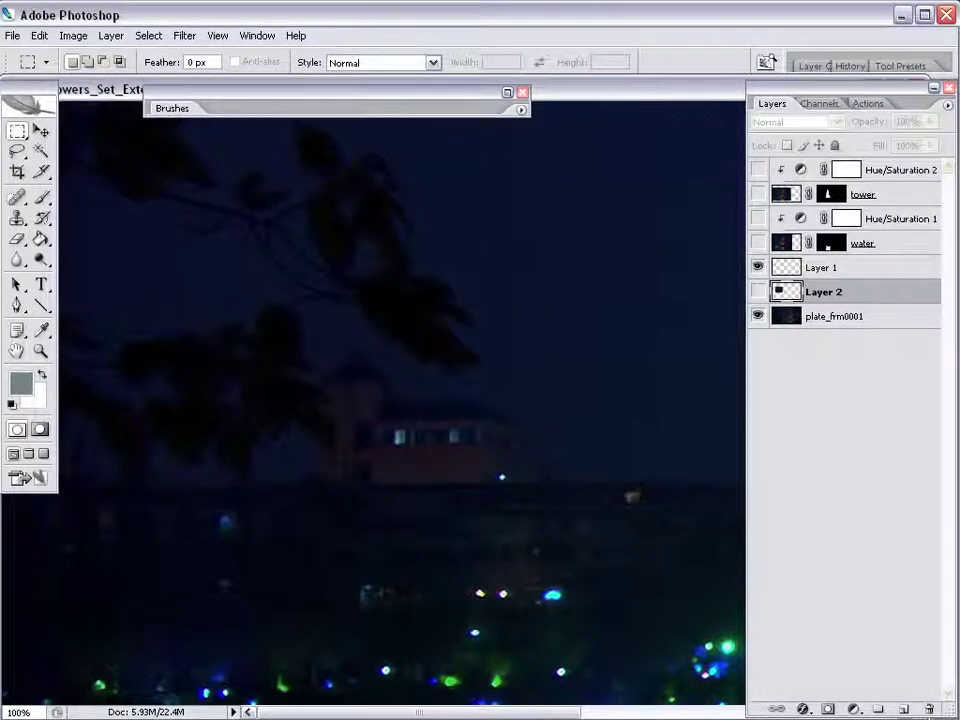
pyautogui.moveTo(307, 338); pyautogui.dragTo(576, 505)
pyautogui.press('Left')
pyautogui.press('Left')
pyautogui.press('Left')
pyautogui.press('Left')
pyautogui.hotkey('shift', 'Up')
pyautogui.hotkey('shift', 'Up')
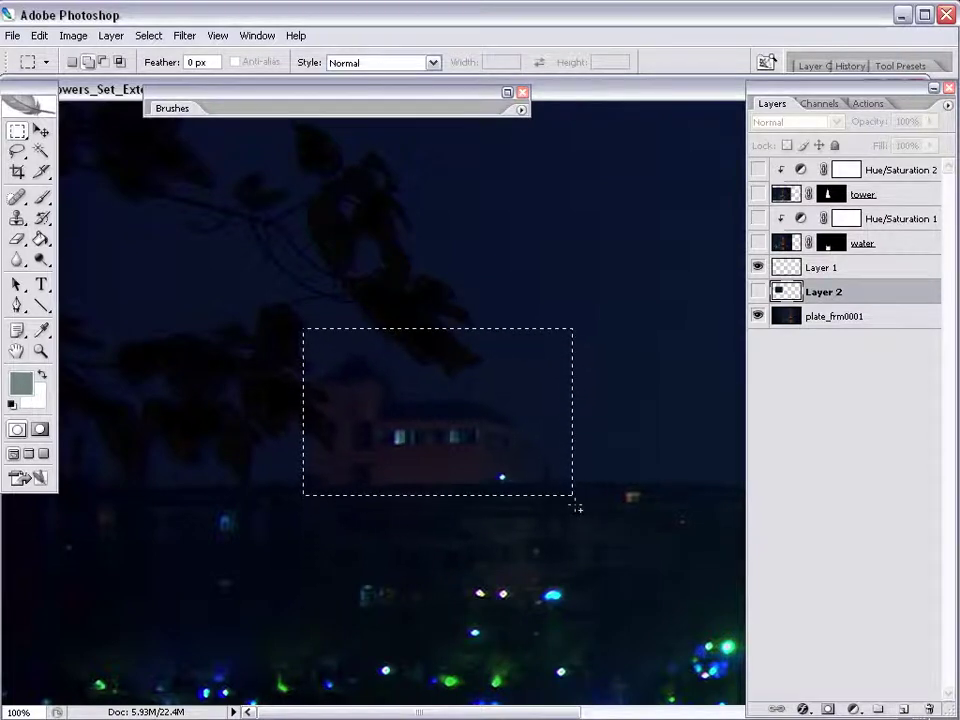
# - Show the copied sky again and add a layer mask from the building selection
pyautogui.press('z')
pyautogui.click(757, 292)
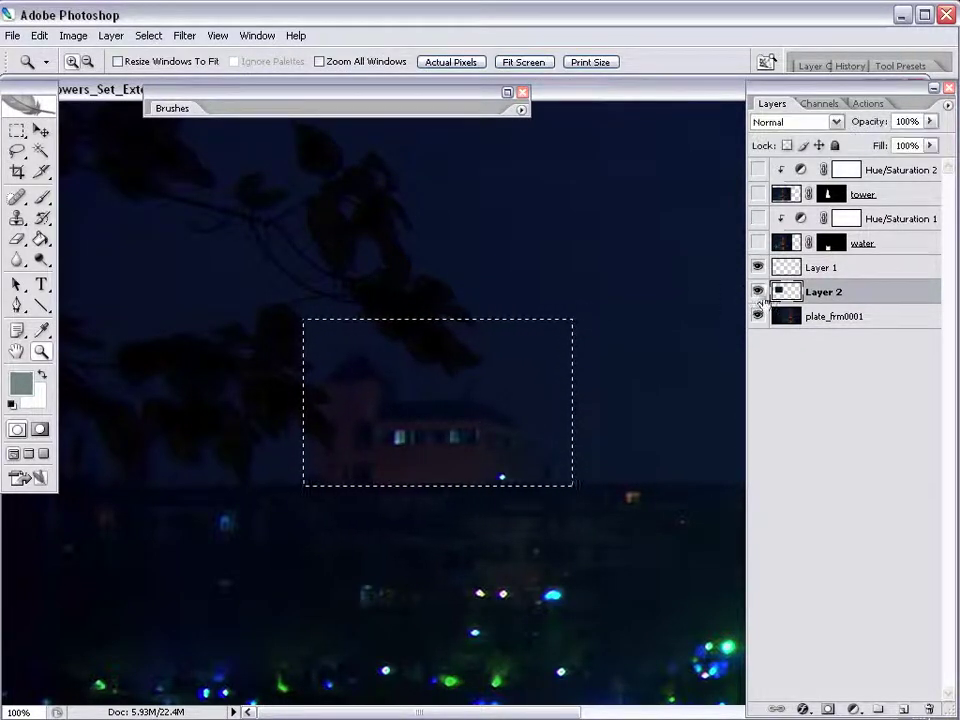
pyautogui.click(803, 460)
pyautogui.click(820, 292)
pyautogui.click(828, 709)
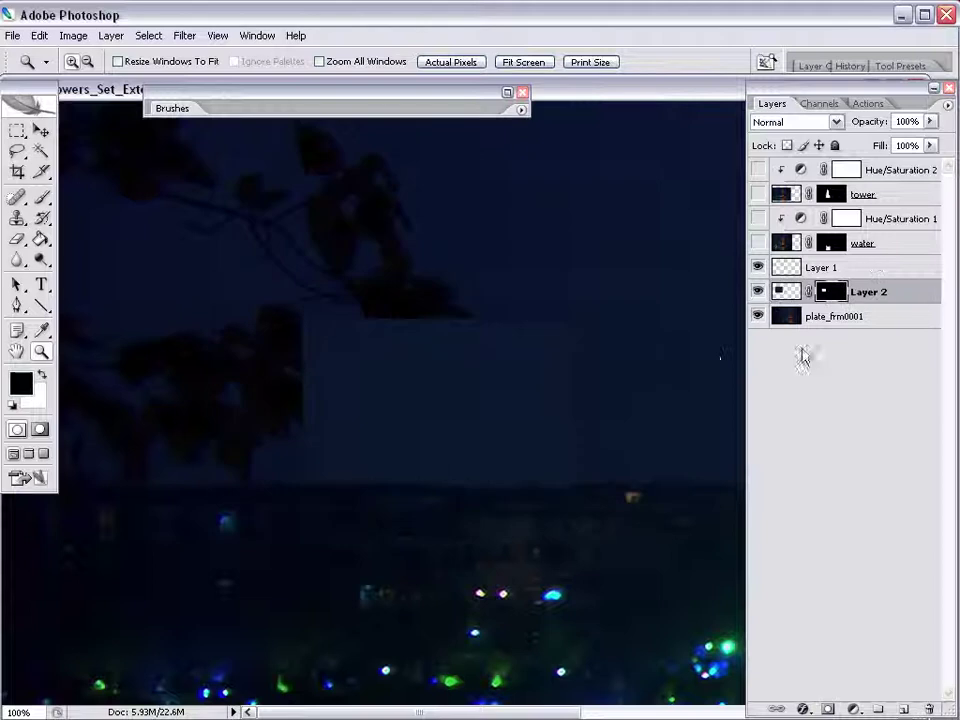
# - Hide the copied sky, lasso the leaf cluster overhanging the building, and feather the selection
pyautogui.moveTo(643, 246); pyautogui.dragTo(219, 561)
pyautogui.click(757, 292)
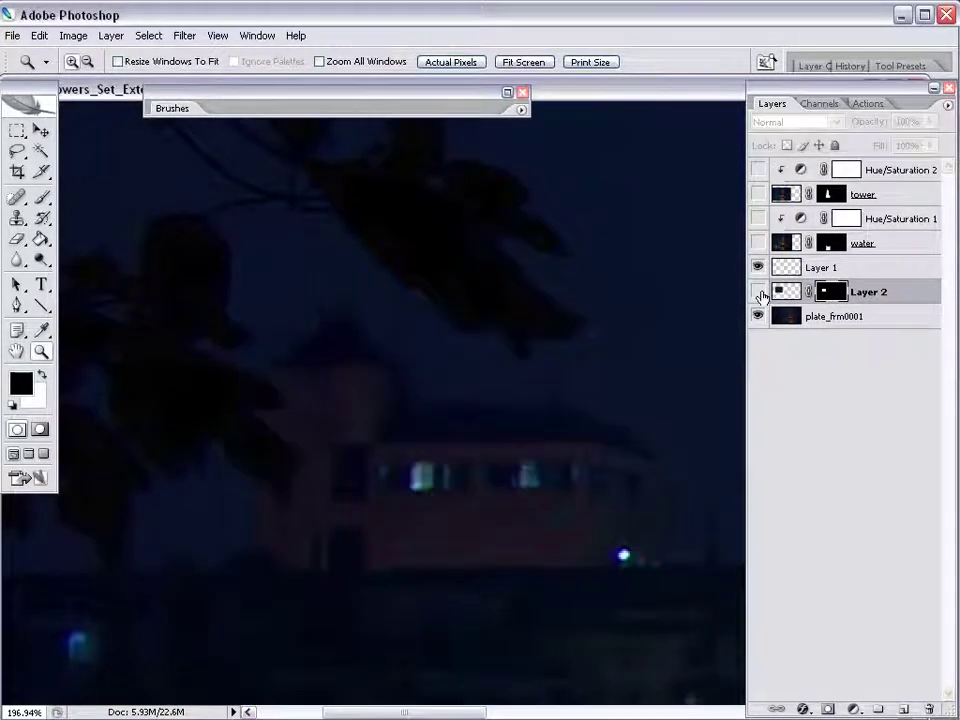
pyautogui.press('l')
pyautogui.moveTo(487, 366)
pyautogui.mouseDown()
pyautogui.moveTo(671, 242)
pyautogui.moveTo(330, 230)
pyautogui.mouseUp()
pyautogui.hotkey('ctrl', 'alt', 'd')
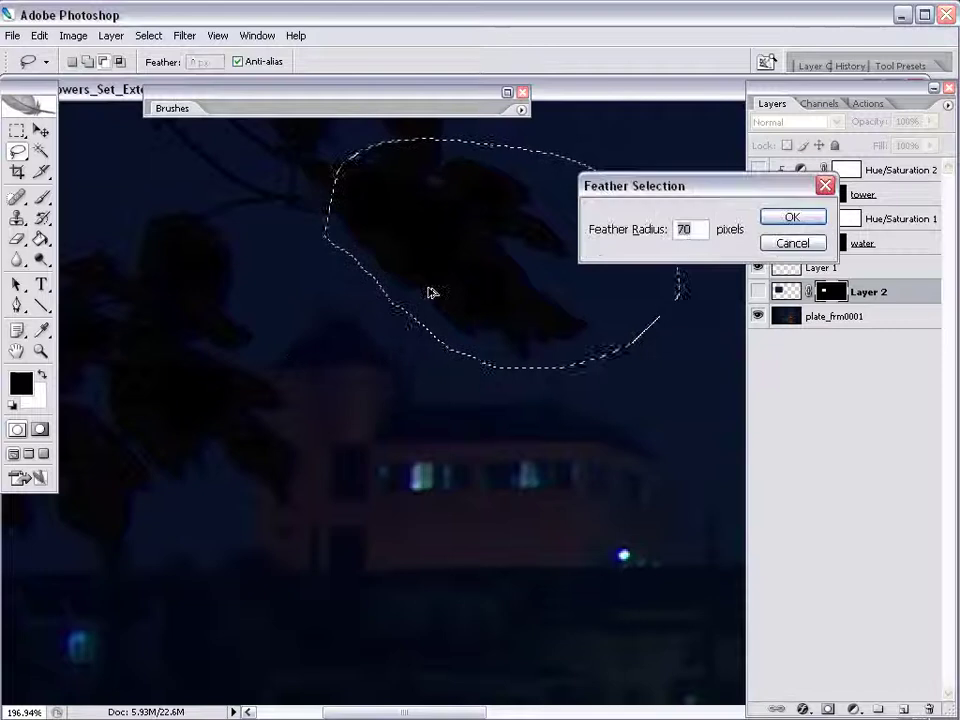
pyautogui.press('Return')
# - Show the copied sky again and delete the empty layer above it
pyautogui.click(760, 295)
pyautogui.moveTo(829, 268); pyautogui.dragTo(931, 708)
pyautogui.click(835, 270)
# - Paint black with a 40 px brush inside the feathered selection on the sky copy's mask to restore the overhanging leaves, and deselect
pyautogui.press('b')
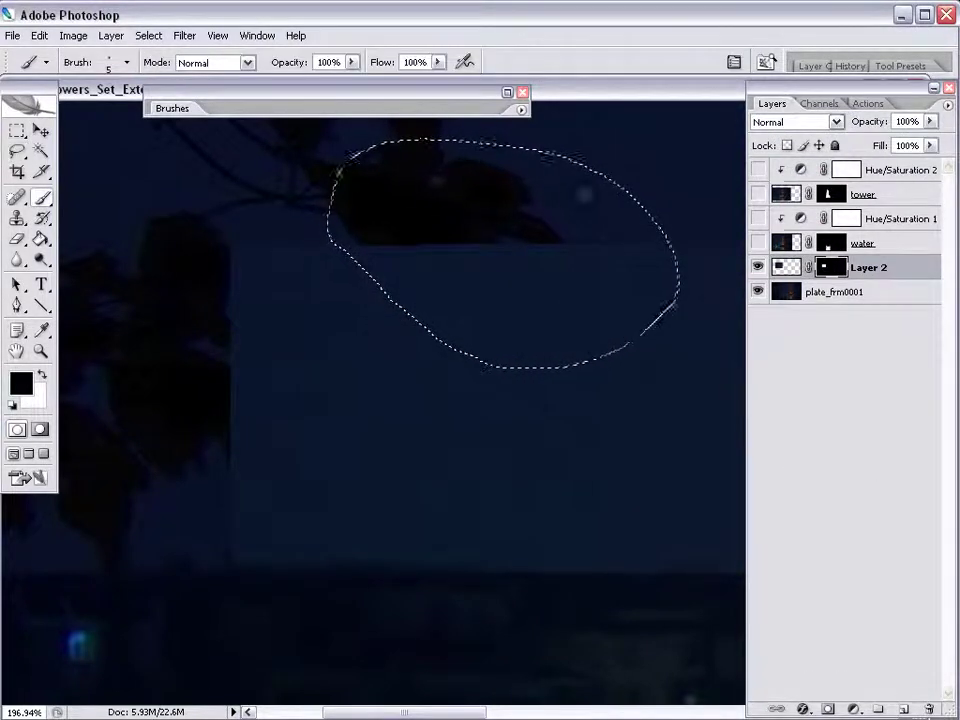
pyautogui.press(']')
pyautogui.press(']')
pyautogui.press(']')
pyautogui.press(']')
pyautogui.press(']')
pyautogui.press(']')
pyautogui.press(']')
pyautogui.press(']')
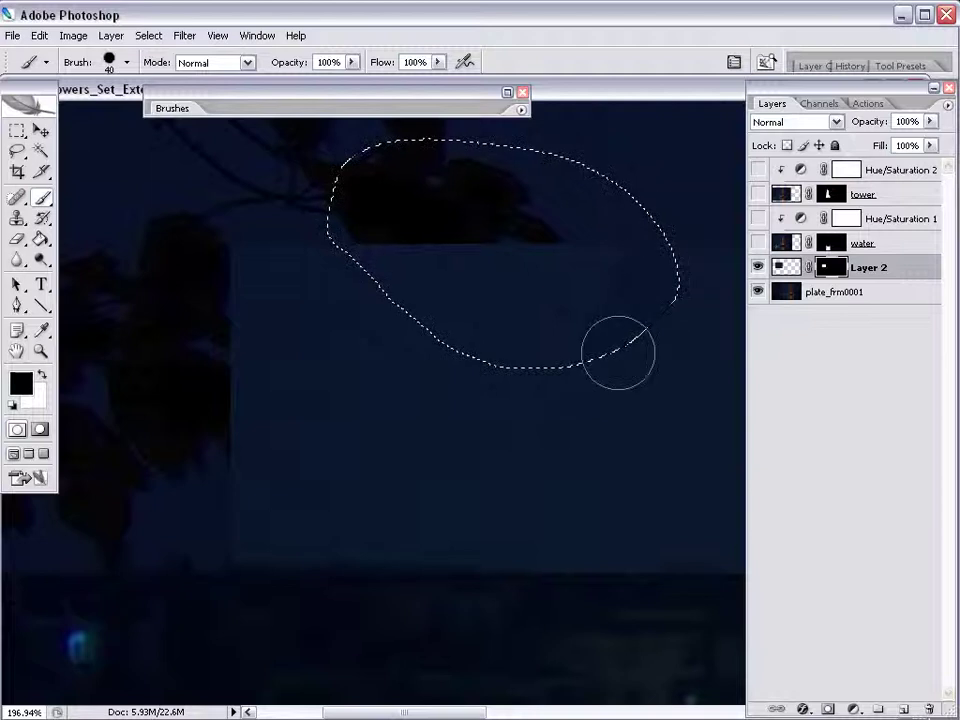
pyautogui.moveTo(612, 350); pyautogui.dragTo(439, 193)
pyautogui.hotkey('ctrl', 'd')
# - Paint black with a soft brush along the upper and left edges of the sky copy's mask to blend it around the leaves
pyautogui.moveTo(531, 418); pyautogui.dragTo(447, 411)
pyautogui.press('Tab')
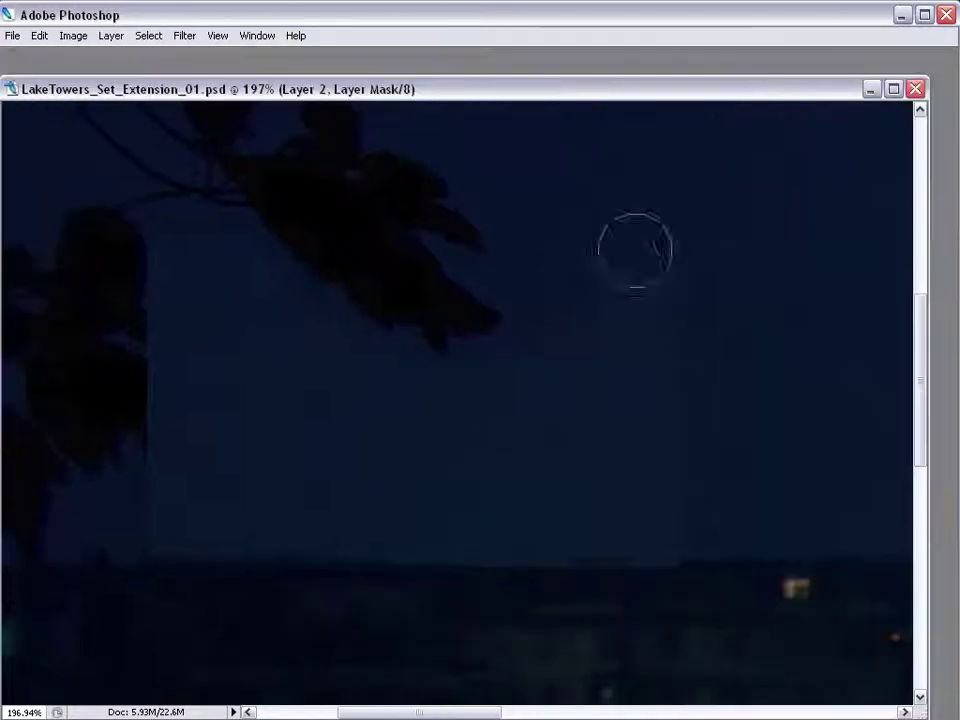
pyautogui.press('Tab')
pyautogui.click(447, 110)
pyautogui.click(447, 110)
pyautogui.press('Tab')
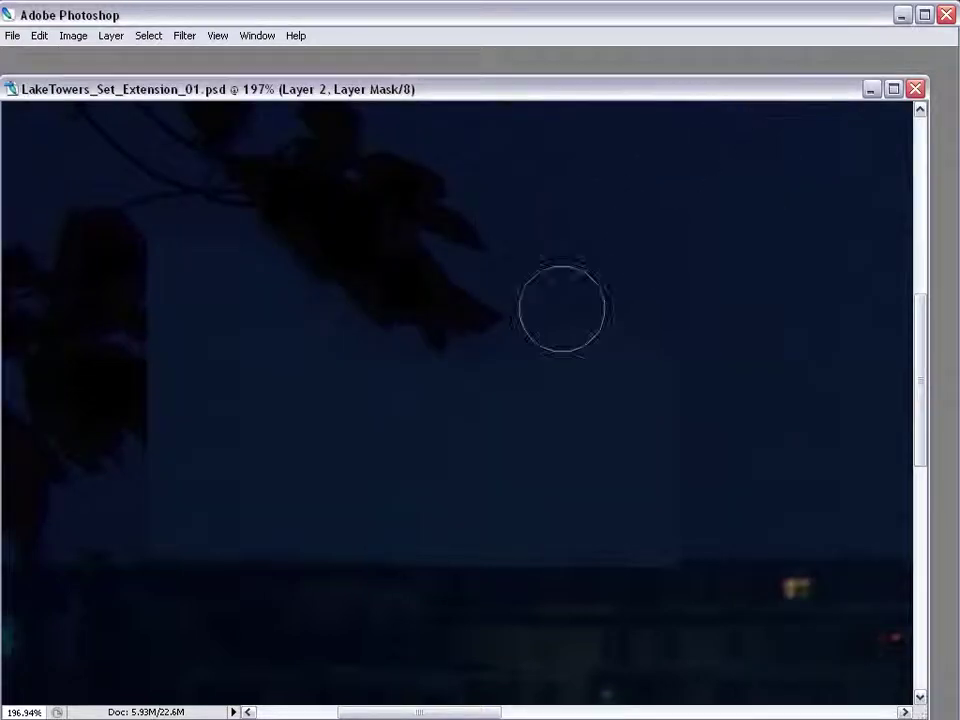
pyautogui.moveTo(363, 317); pyautogui.dragTo(553, 317)
pyautogui.moveTo(344, 293)
pyautogui.mouseDown()
pyautogui.moveTo(331, 382)
pyautogui.moveTo(371, 437)
pyautogui.moveTo(328, 558)
pyautogui.moveTo(337, 580)
pyautogui.moveTo(292, 561)
pyautogui.moveTo(366, 480)
pyautogui.moveTo(387, 508)
pyautogui.moveTo(324, 517)
pyautogui.mouseUp()
# - Outline the lower-left leaves with the lasso, and paint white around them on the mask with a soft 60 px brush to cover the remaining building
pyautogui.press('[')
pyautogui.press('[')
pyautogui.press('[')
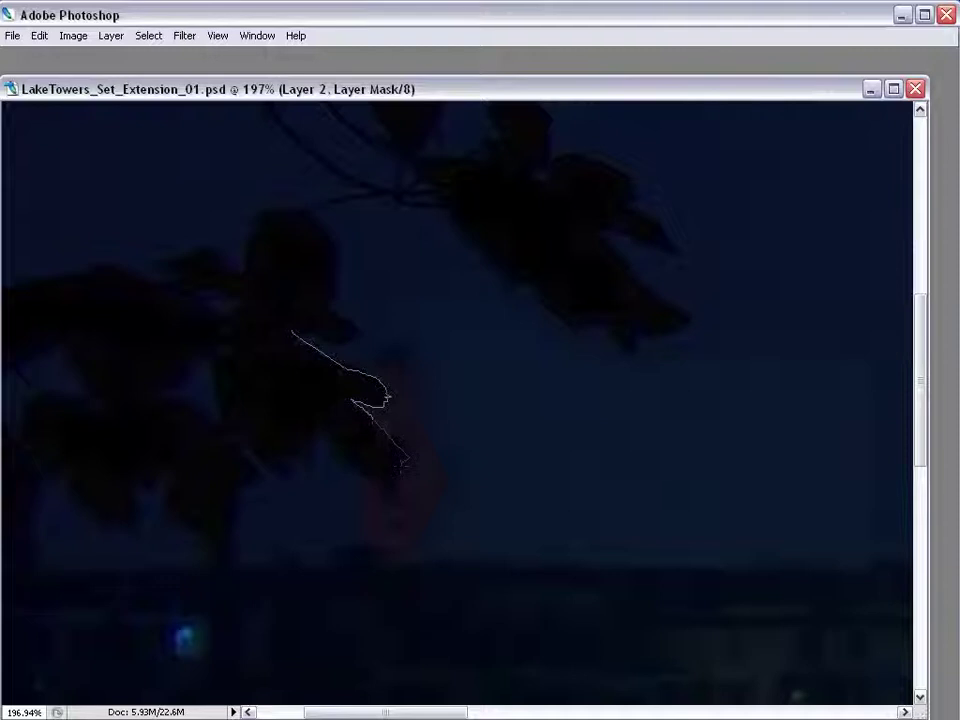
pyautogui.moveTo(263, 428); pyautogui.dragTo(218, 332)
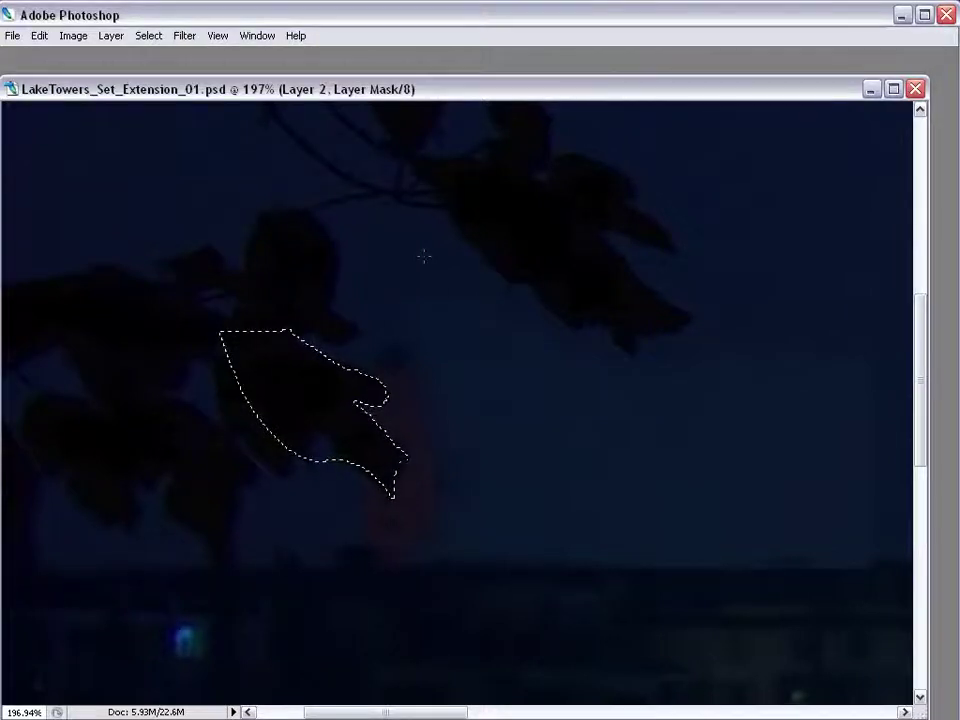
pyautogui.hotkey('ctrl', 'd')
pyautogui.press('b')
pyautogui.press(']')
pyautogui.press(']')
pyautogui.press(']')
pyautogui.moveTo(402, 514)
pyautogui.mouseDown()
pyautogui.moveTo(374, 490)
pyautogui.moveTo(428, 398)
pyautogui.moveTo(407, 355)
pyautogui.mouseUp()
pyautogui.press('Tab')
pyautogui.press('Tab')
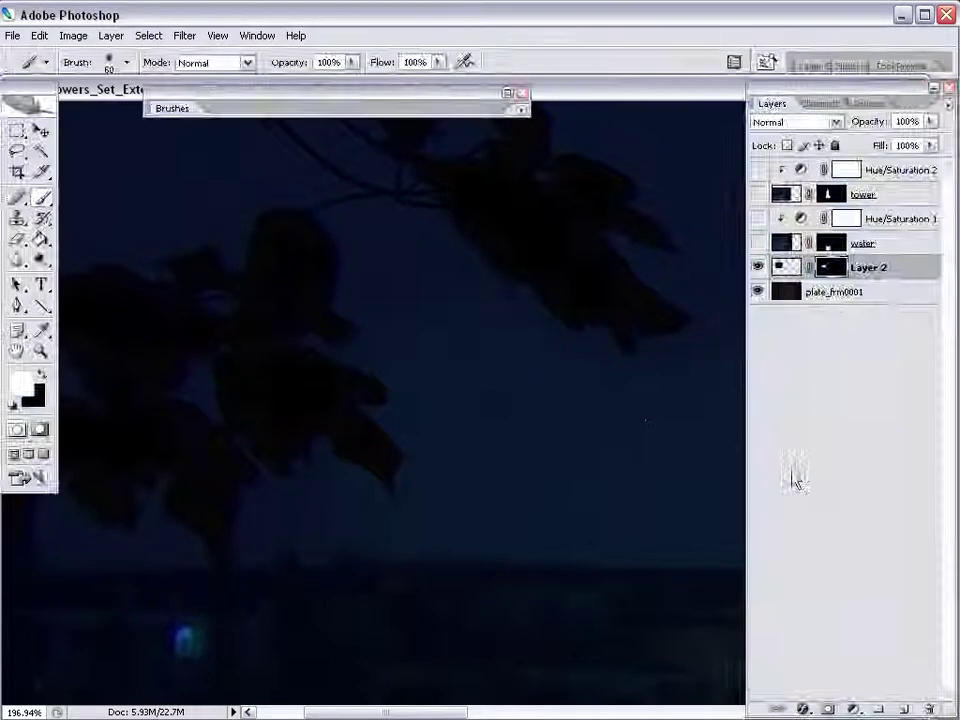
# - Hide the sky copy to expose the plate's skyline and switch to the Polygonal Lasso tool
pyautogui.moveTo(797, 555); pyautogui.dragTo(682, 520)
pyautogui.press('Tab')
pyautogui.click(759, 268)
pyautogui.press('Tab')
pyautogui.click(661, 519)
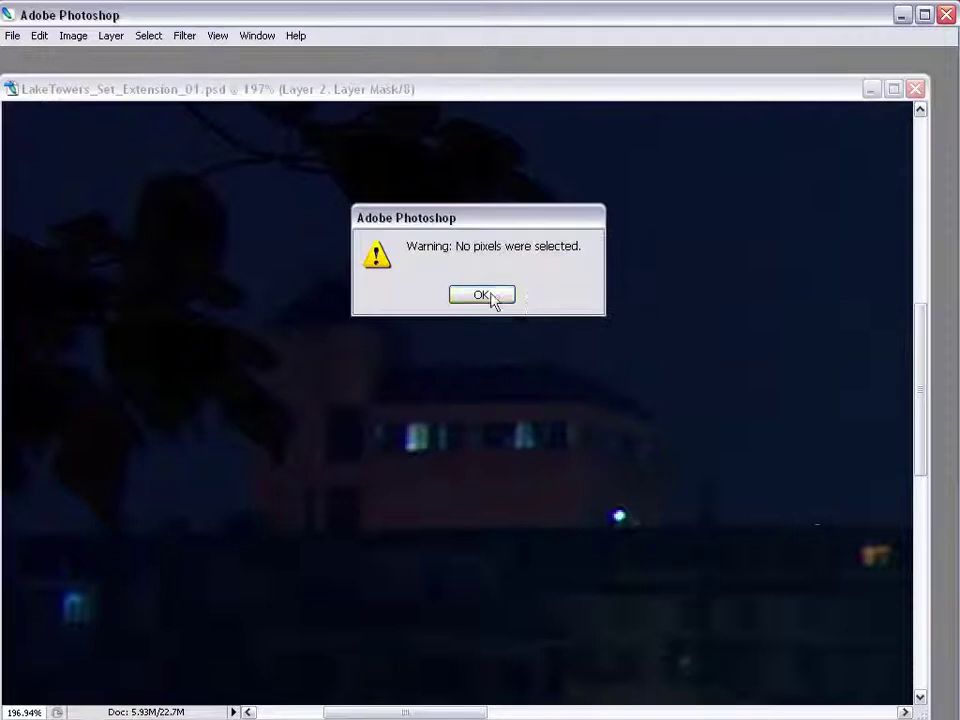
pyautogui.click(490, 296)
pyautogui.press('Tab')
pyautogui.moveTo(17, 152); pyautogui.dragTo(86, 174)
pyautogui.press('Tab')
# - Outline the dark strip just below the skyline with the Polygonal Lasso and feather the selection by 1 pixel
pyautogui.click(805, 524)
pyautogui.click(652, 524)
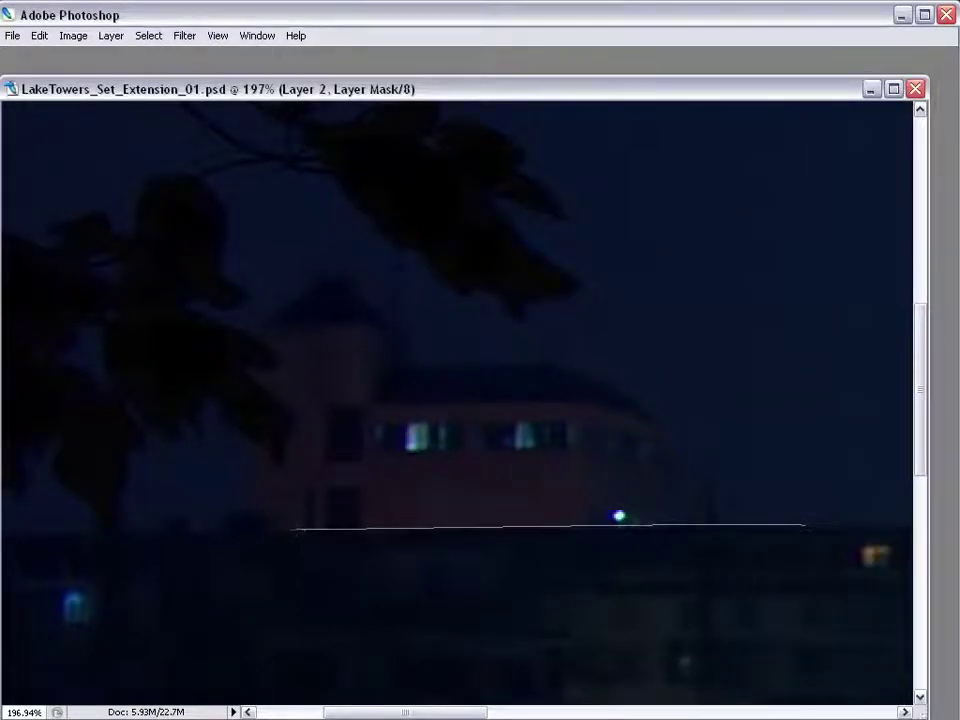
pyautogui.click(165, 497)
pyautogui.click(124, 553)
pyautogui.click(568, 621)
pyautogui.doubleClick(858, 595)
pyautogui.hotkey('ctrl', 'alt', 'd')
pyautogui.write('1')
pyautogui.press('Return')
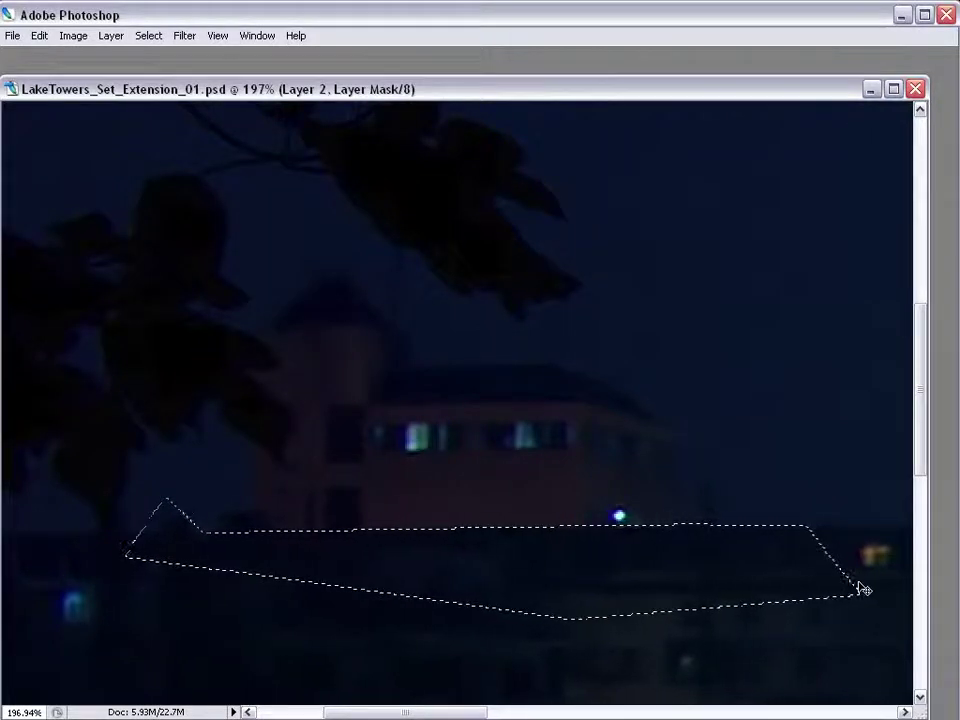
# - Show the sky copy again and paint its mask along the skyline to clean up the patch's lower edge
pyautogui.hotkey('ctrl', 'd')
pyautogui.press('Tab')
pyautogui.click(758, 268)
pyautogui.press('b')
pyautogui.click(578, 564)
pyautogui.click(531, 561)
pyautogui.click(283, 555)
pyautogui.press('Tab')
pyautogui.moveTo(848, 557)
pyautogui.mouseDown()
pyautogui.moveTo(734, 541)
pyautogui.moveTo(764, 593)
pyautogui.moveTo(716, 509)
pyautogui.moveTo(575, 505)
pyautogui.moveTo(359, 575)
pyautogui.moveTo(203, 501)
pyautogui.mouseUp()
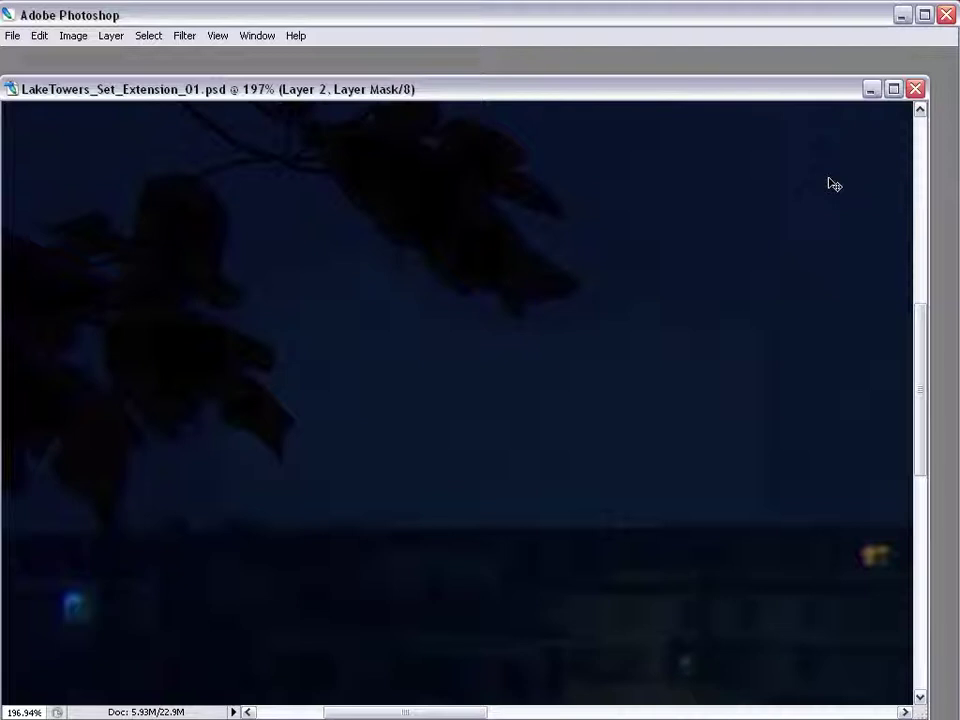
# - Rename the sky copy layer as patch
pyautogui.press('Tab')
pyautogui.click(857, 274)
pyautogui.doubleClick(857, 274)
pyautogui.write('patch')
pyautogui.press('Return')
# - Clip a Curves adjustment to the patch and lower a shadow point near input 27 by two levels to match the surrounding sky
pyautogui.click(853, 709)
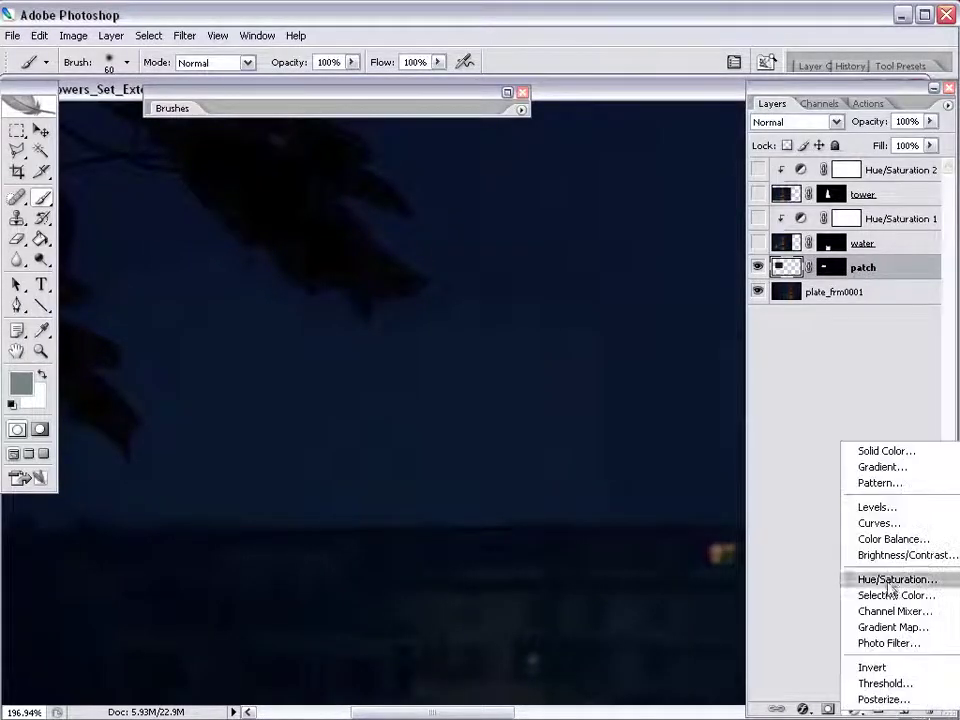
pyautogui.click(878, 523)
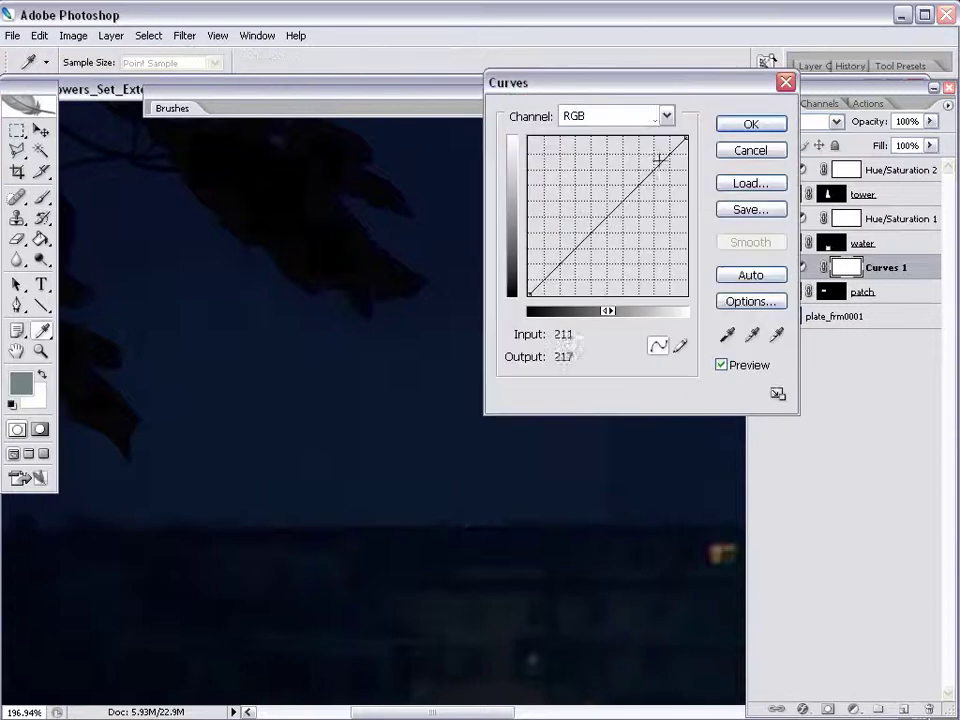
pyautogui.moveTo(647, 91); pyautogui.dragTo(803, 41)
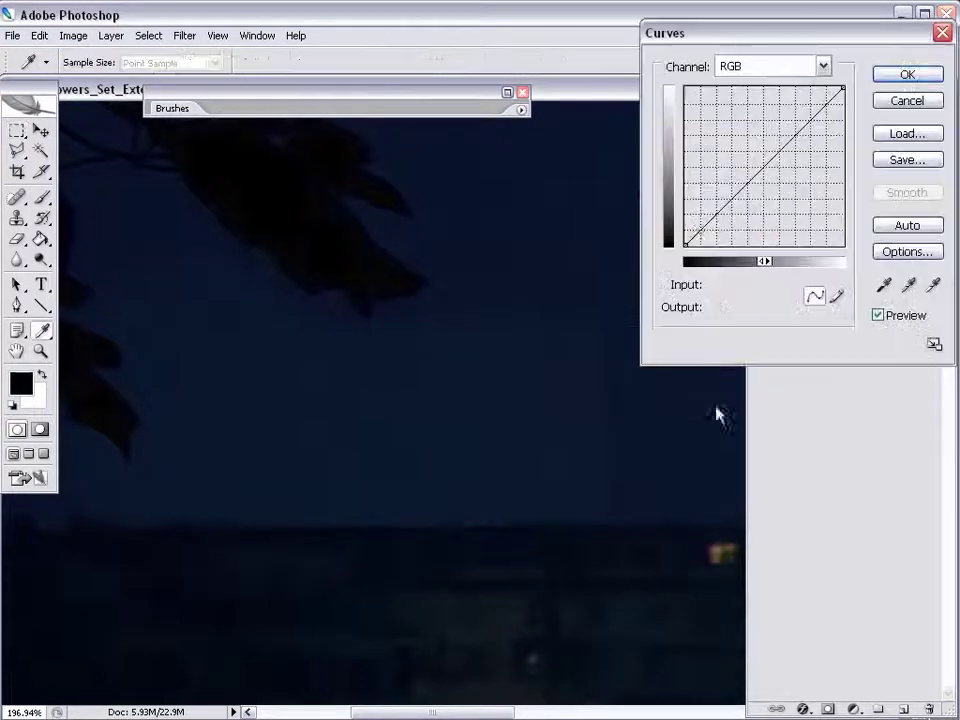
pyautogui.moveTo(718, 415); pyautogui.dragTo(622, 427)
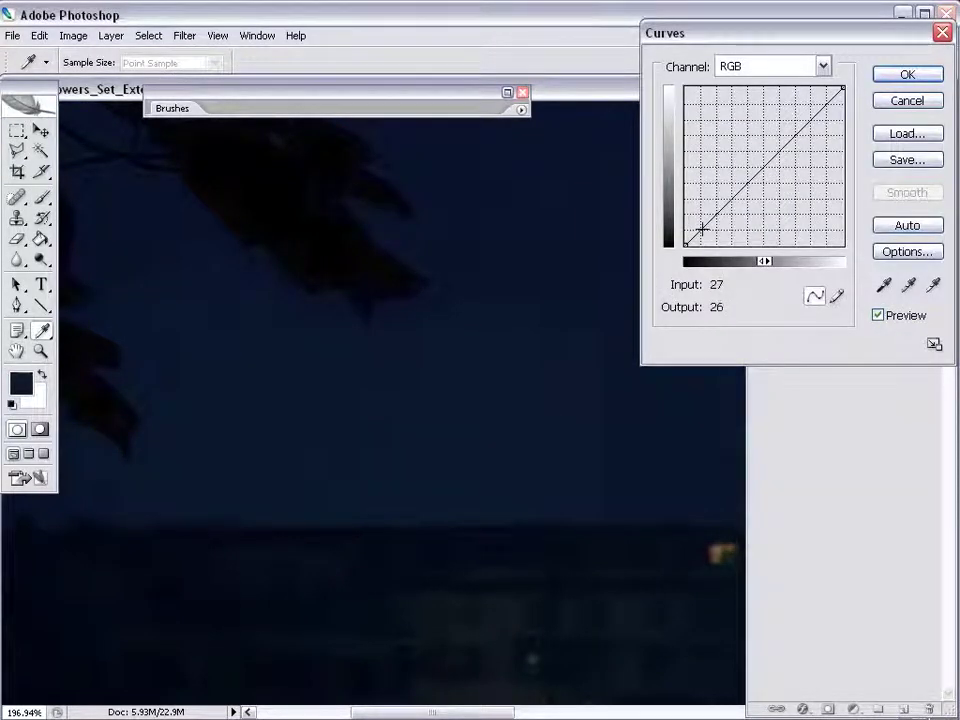
pyautogui.click(703, 229)
pyautogui.press('Down')
pyautogui.press('Down')
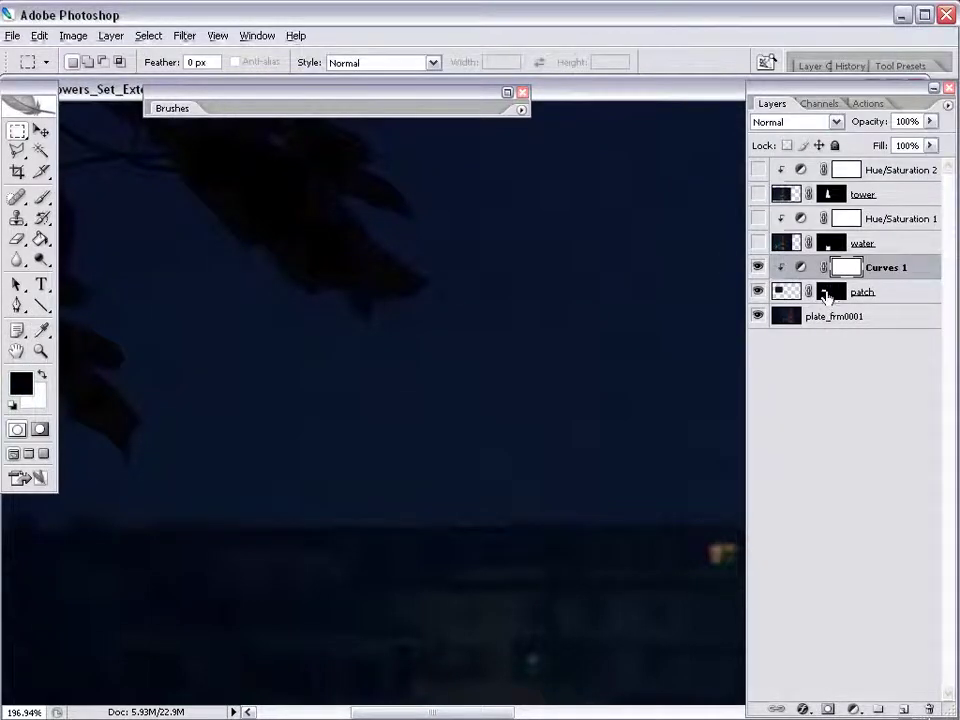
# - Display the patch mask alone, paint out the stray grey lines and soften its right edge in black, and return to the image
pyautogui.keyDown('alt'); pyautogui.click(826, 293); pyautogui.keyUp('alt')
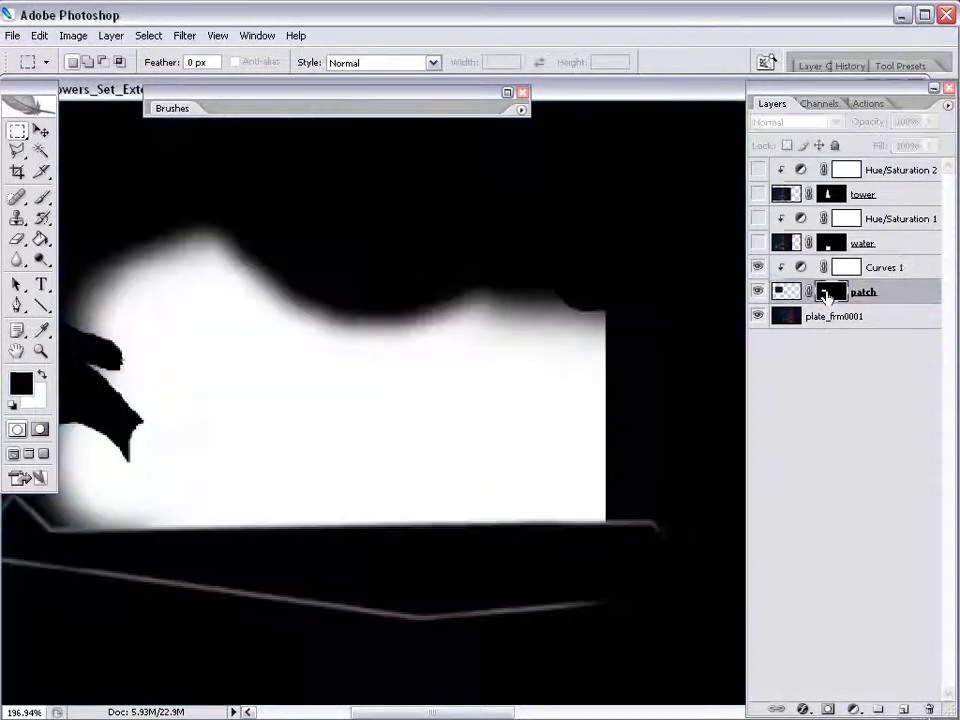
pyautogui.press('b')
pyautogui.press('Tab')
pyautogui.moveTo(634, 598)
pyautogui.mouseDown()
pyautogui.moveTo(58, 518)
pyautogui.moveTo(71, 450)
pyautogui.mouseUp()
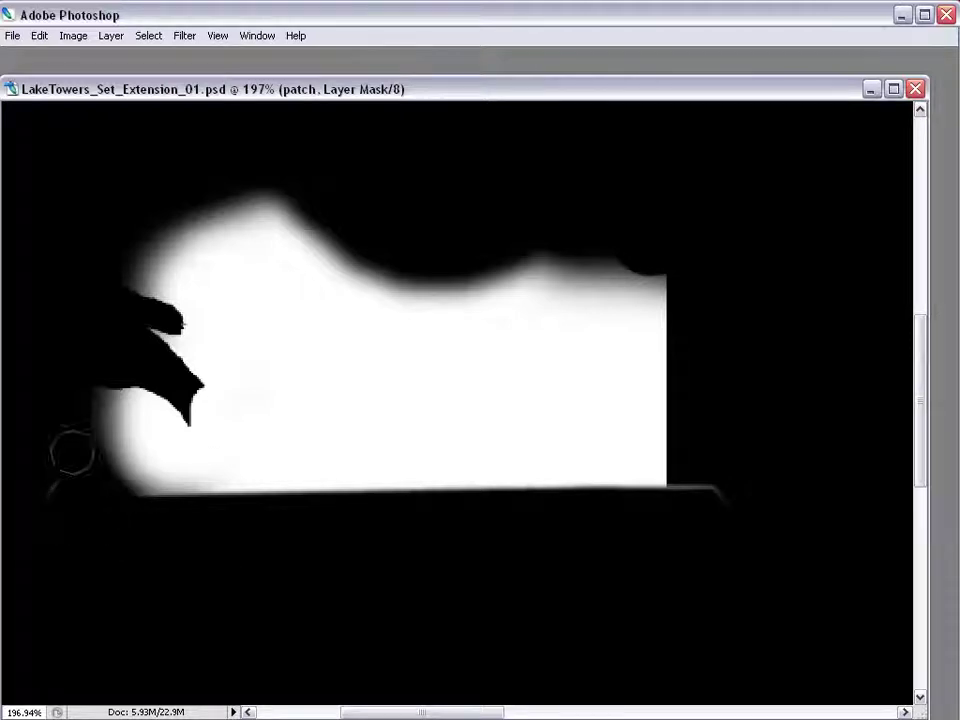
pyautogui.moveTo(700, 510); pyautogui.dragTo(656, 626)
pyautogui.press('Tab')
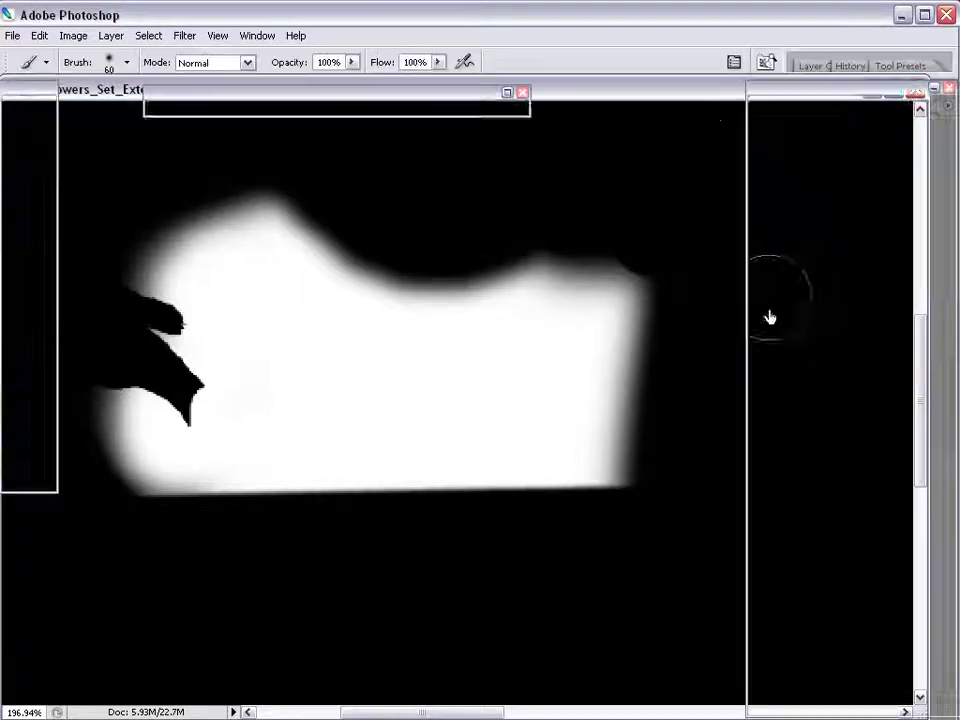
pyautogui.keyDown('alt'); pyautogui.click(826, 291); pyautogui.keyUp('alt')
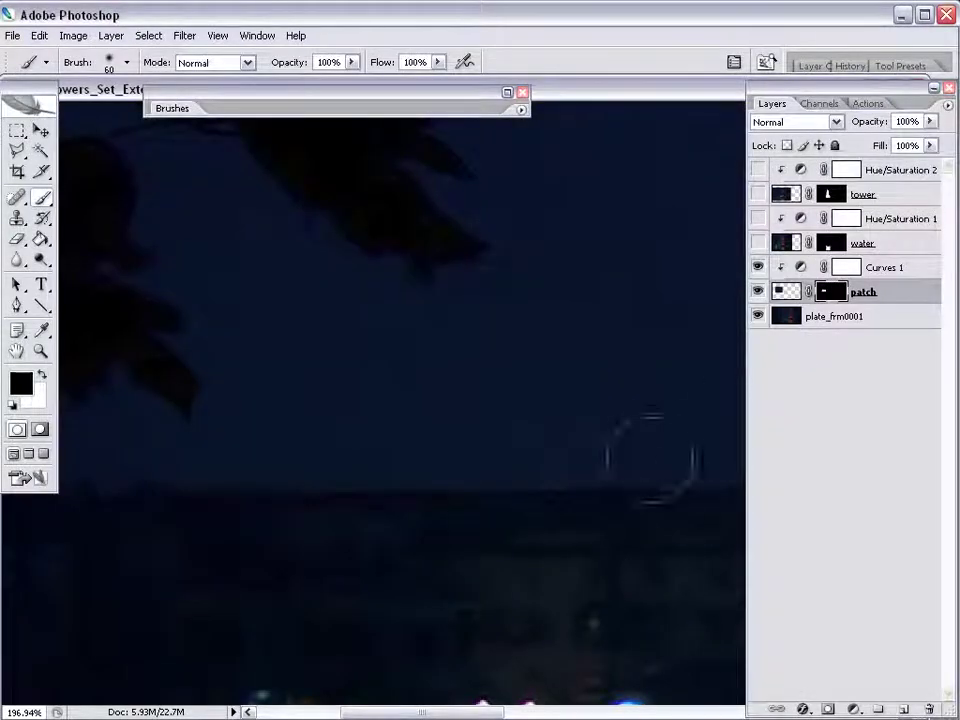
# - Zoom out to the whole composite and show the water and tower layers with their adjustments again
pyautogui.press('z')
pyautogui.keyDown('alt'); pyautogui.click(711, 156); pyautogui.keyUp('alt')
pyautogui.keyDown('alt'); pyautogui.click(375, 450); pyautogui.keyUp('alt')
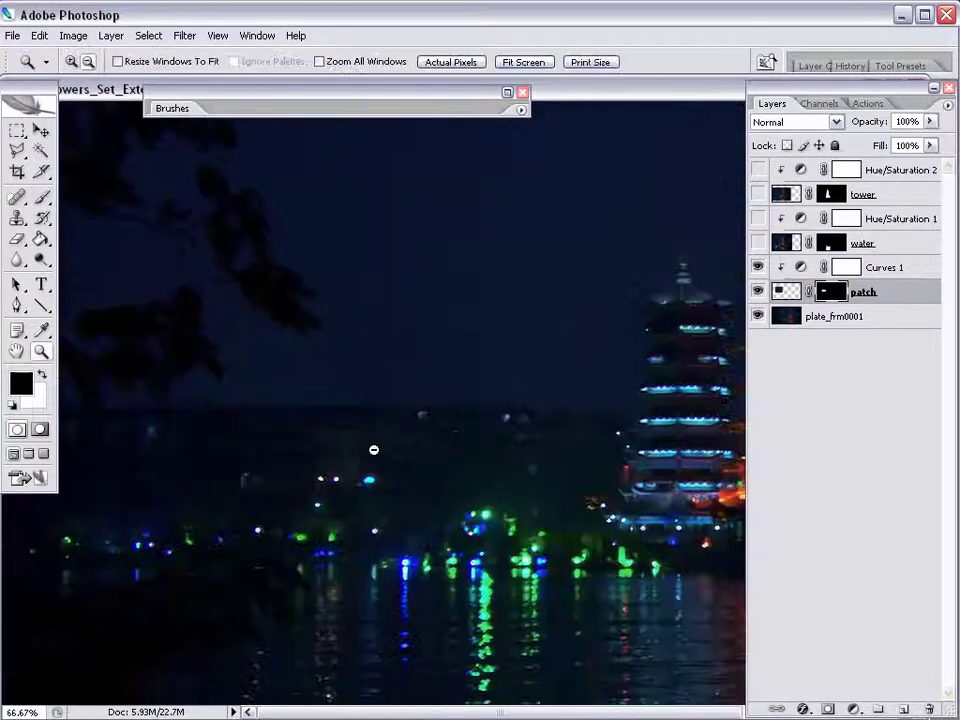
pyautogui.keyDown('alt'); pyautogui.click(429, 474); pyautogui.keyUp('alt')
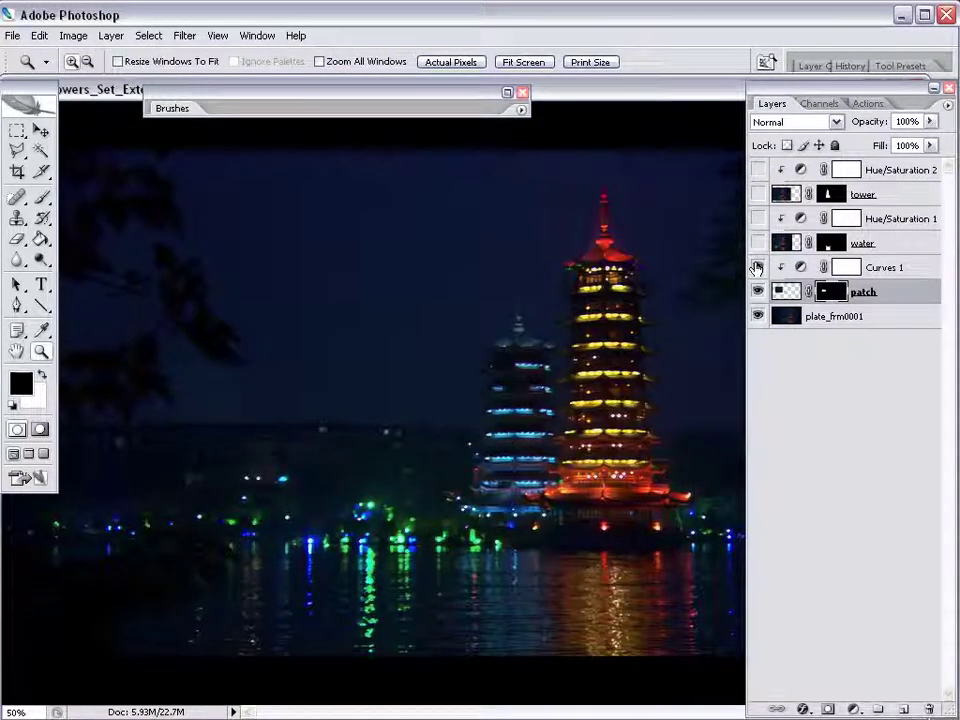
pyautogui.moveTo(758, 292); pyautogui.dragTo(762, 168)
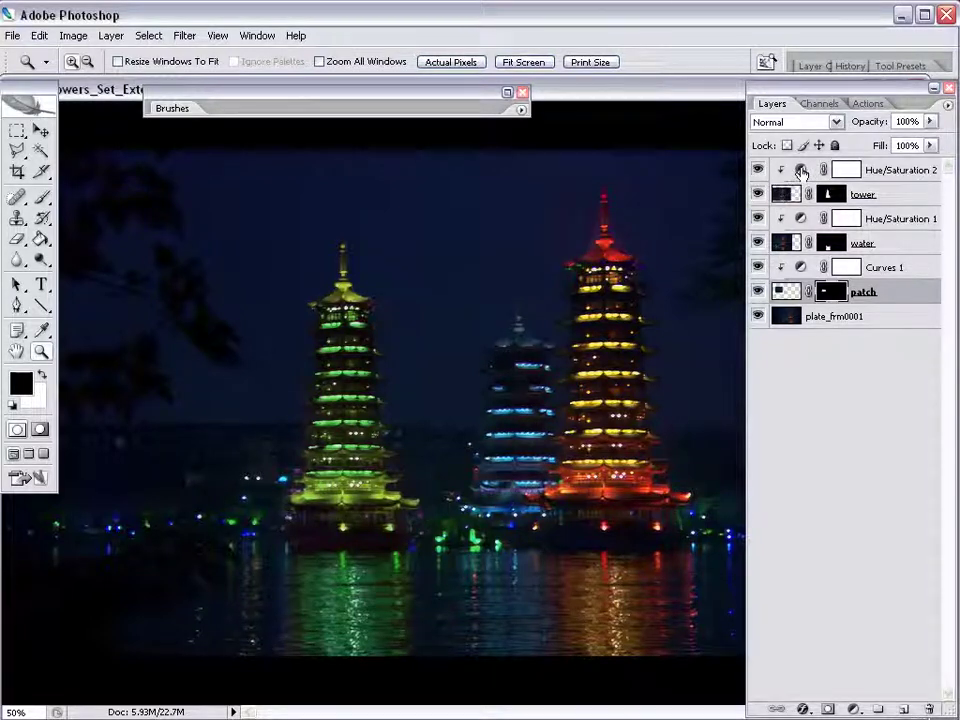
# - Hide the Hue/Saturation adjustments of the tower and water layers to bring back the copy's red and yellow colours
pyautogui.click(798, 172)
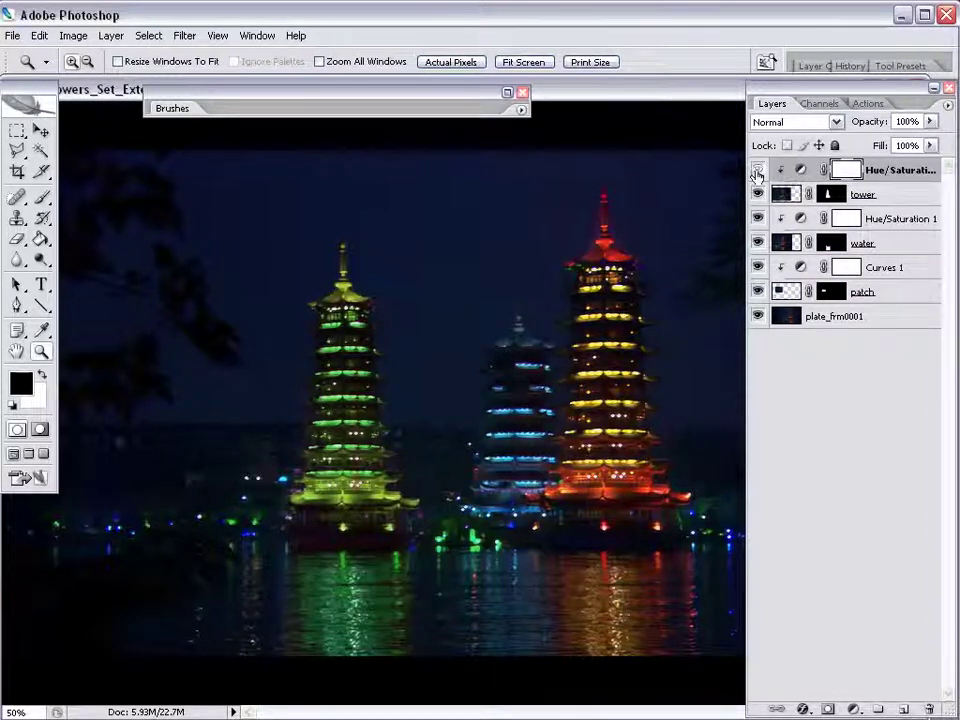
pyautogui.click(757, 172)
pyautogui.click(757, 220)
# - Outline the blue middle tower and its reflection on the plate layer, and add a Hue/Saturation adjustment with hue -155 and saturation +20
pyautogui.click(787, 320)
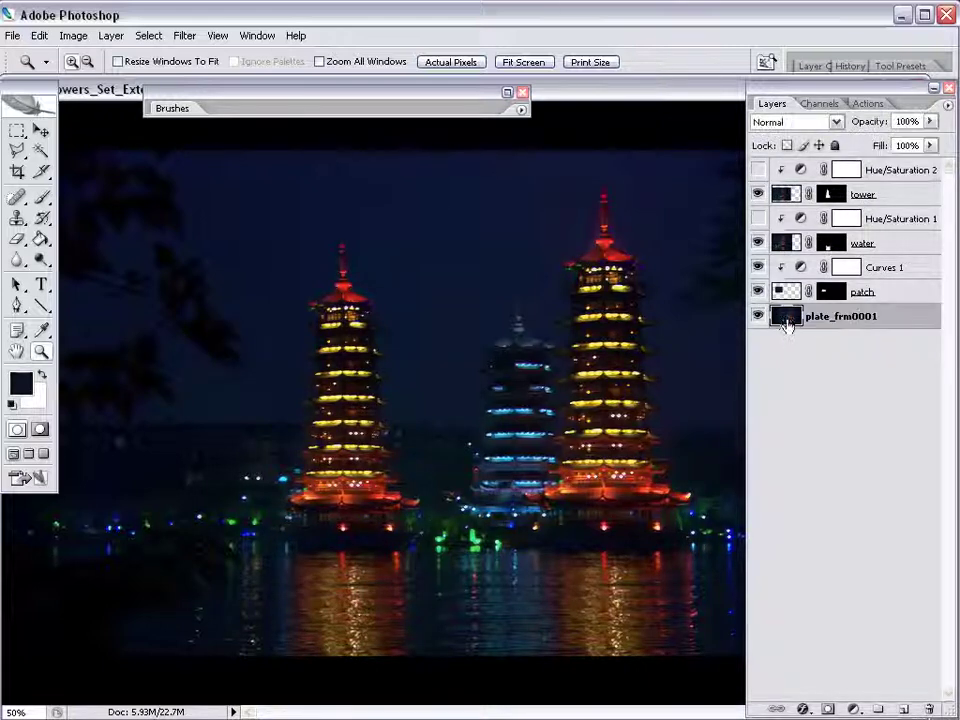
pyautogui.moveTo(621, 274); pyautogui.dragTo(396, 669)
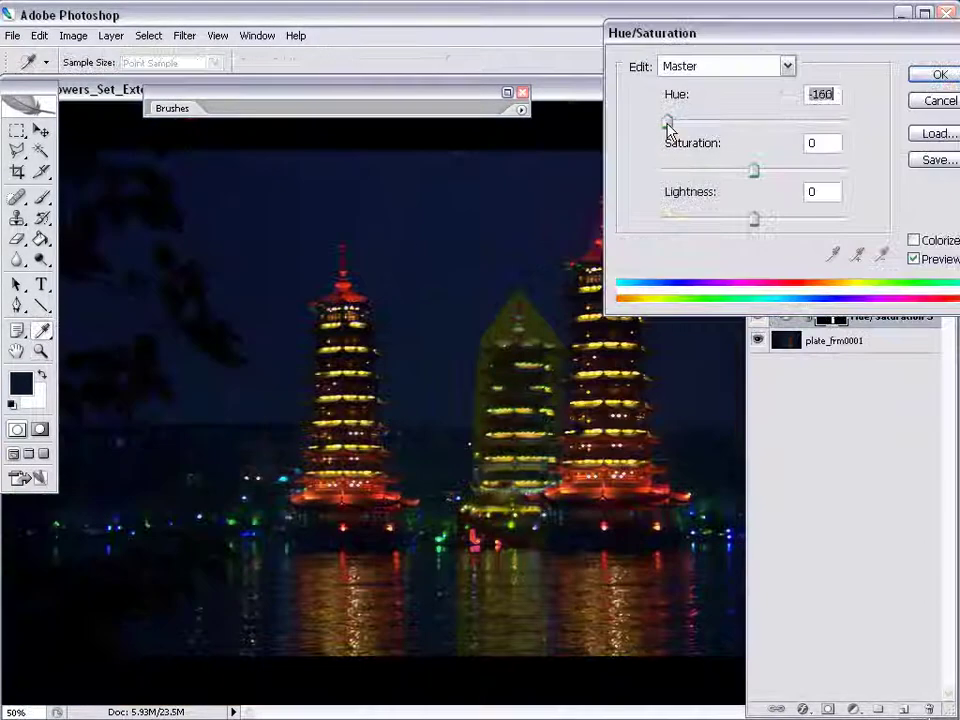
pyautogui.moveTo(666, 122); pyautogui.dragTo(666, 122)
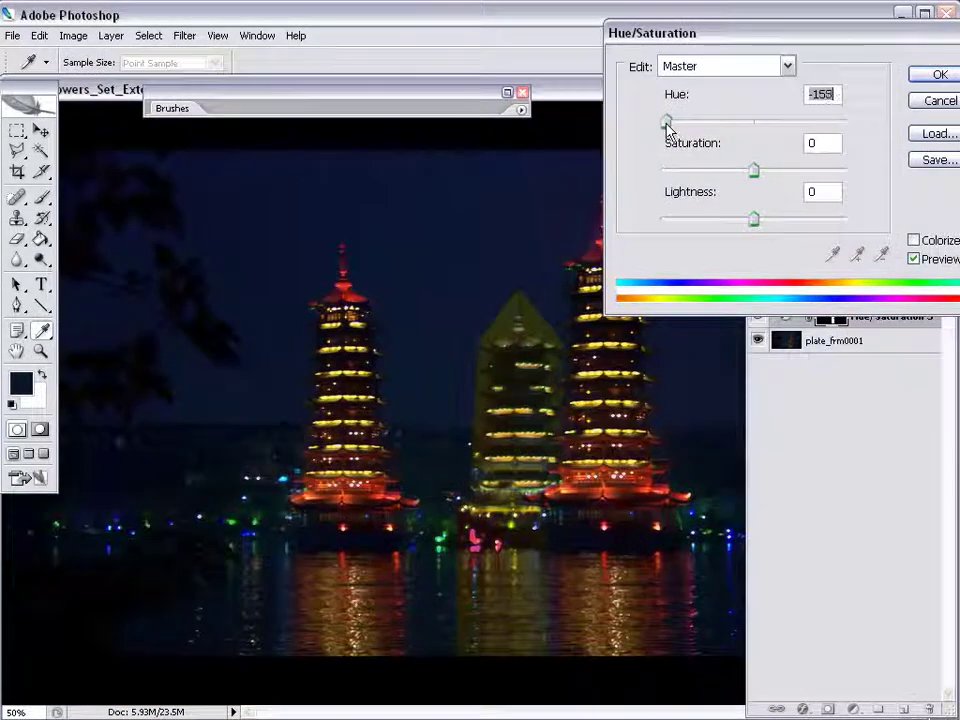
pyautogui.moveTo(754, 172)
pyautogui.mouseDown()
pyautogui.moveTo(780, 176)
pyautogui.moveTo(772, 170)
pyautogui.mouseUp()
pyautogui.moveTo(667, 122); pyautogui.dragTo(670, 123)
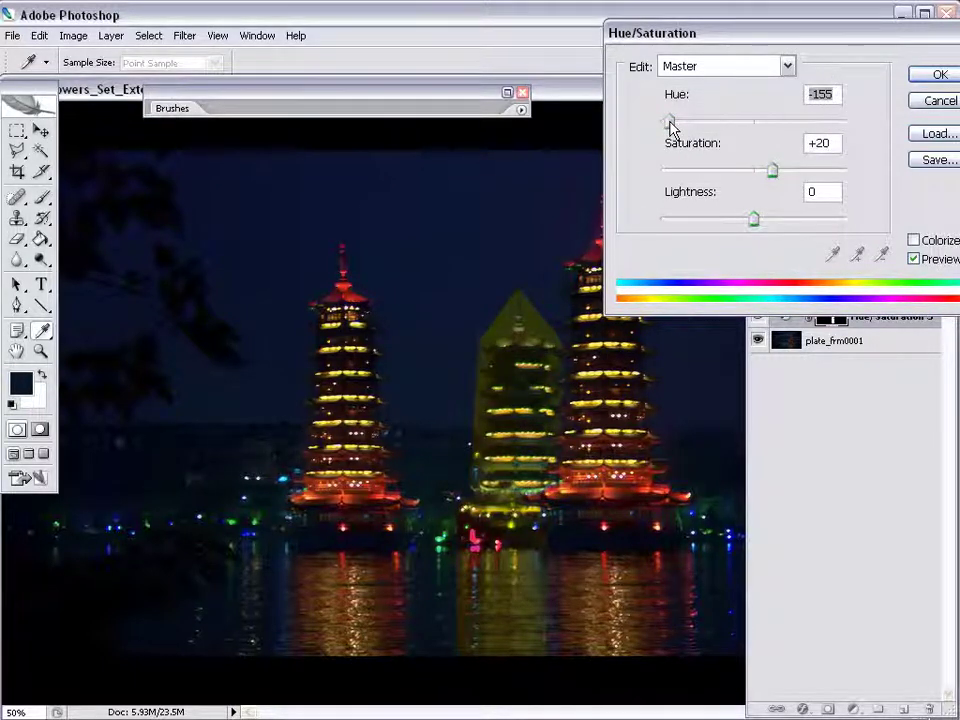
pyautogui.click(937, 76)
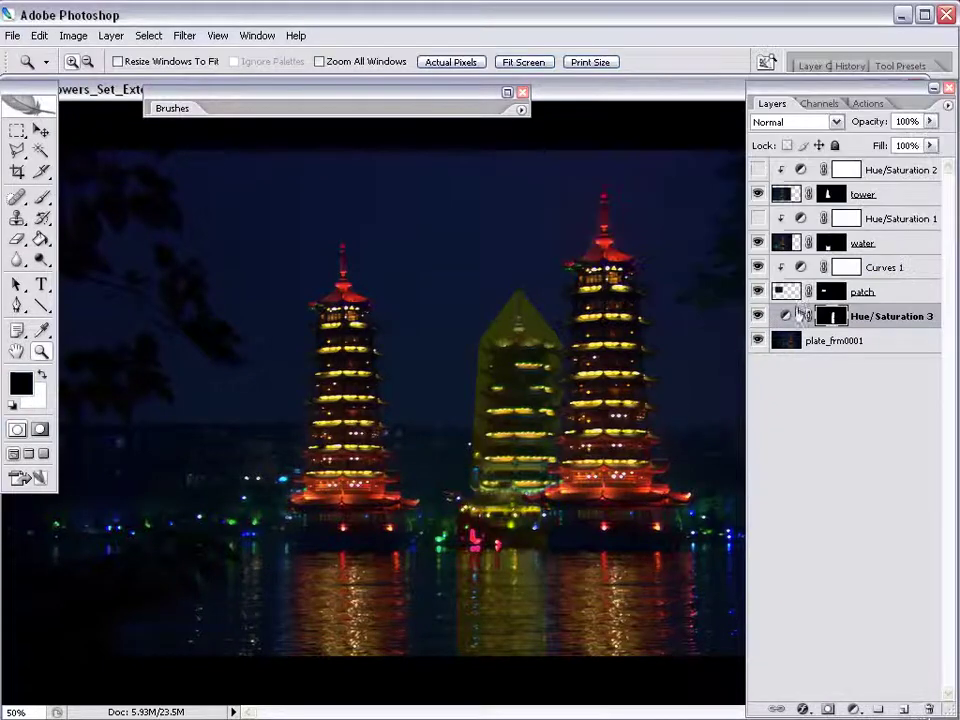
# - Rename the new Hue/Saturation layer "make yellow" and duplicate it
pyautogui.doubleClick(873, 317)
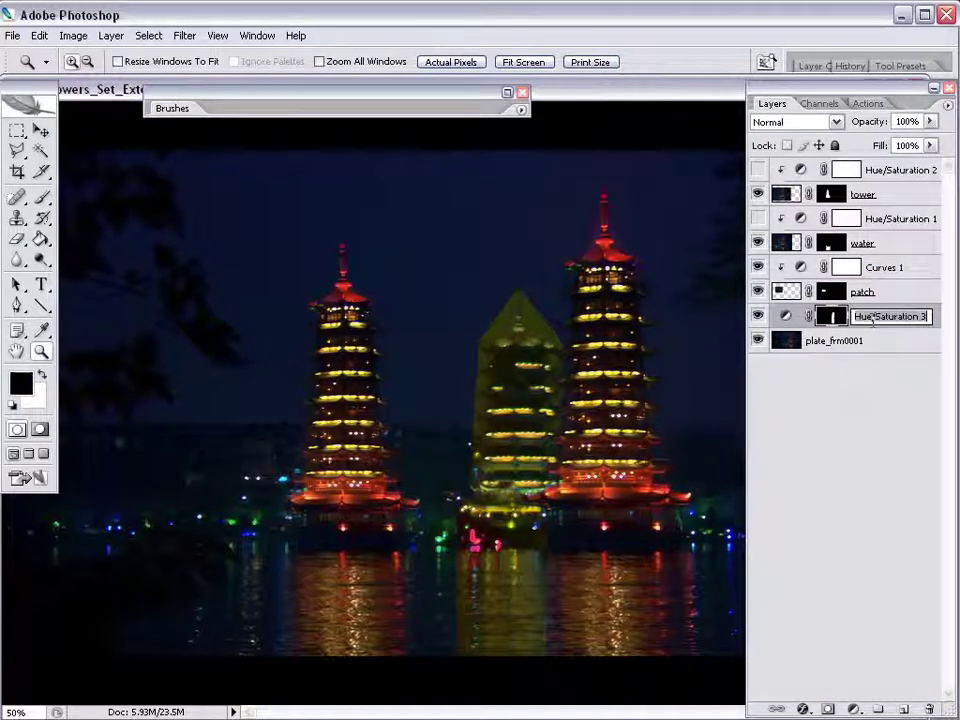
pyautogui.write('make yellow')
pyautogui.press('Return')
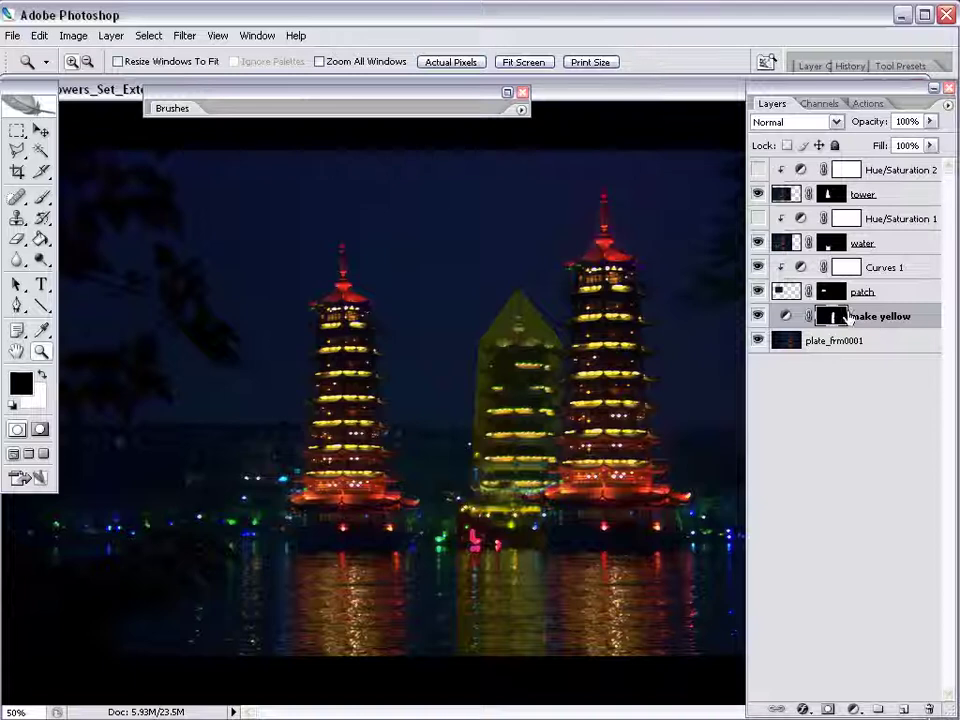
pyautogui.click(948, 105)
pyautogui.click(850, 156)
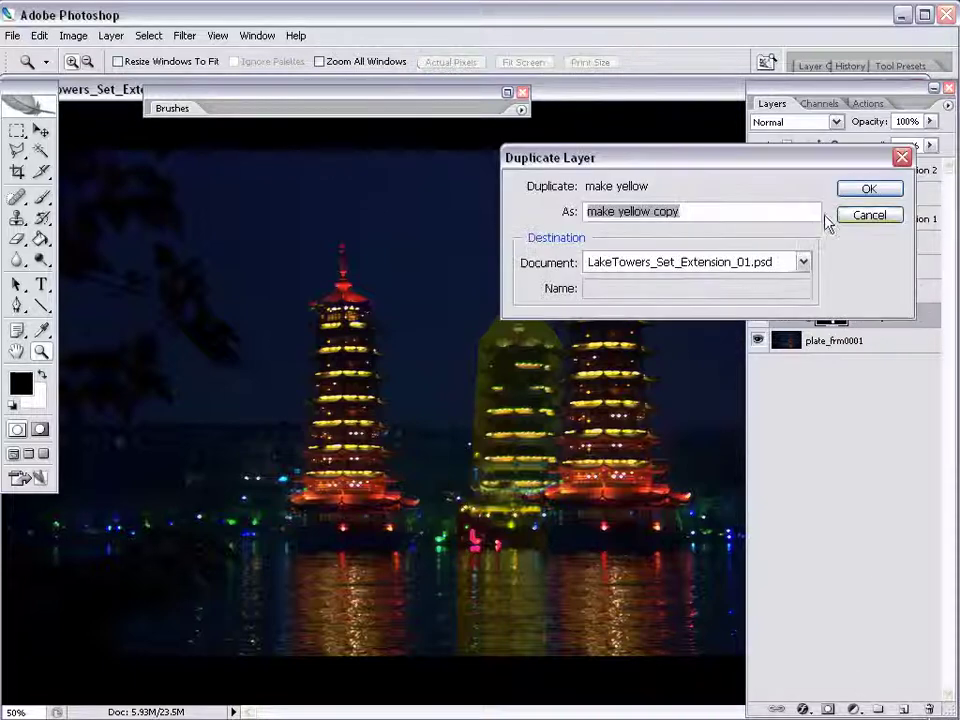
pyautogui.click(868, 189)
# - Set the duplicate adjustment to hue +165 and saturation +43, turning the middle tower red
pyautogui.doubleClick(787, 317)
pyautogui.press('Escape')
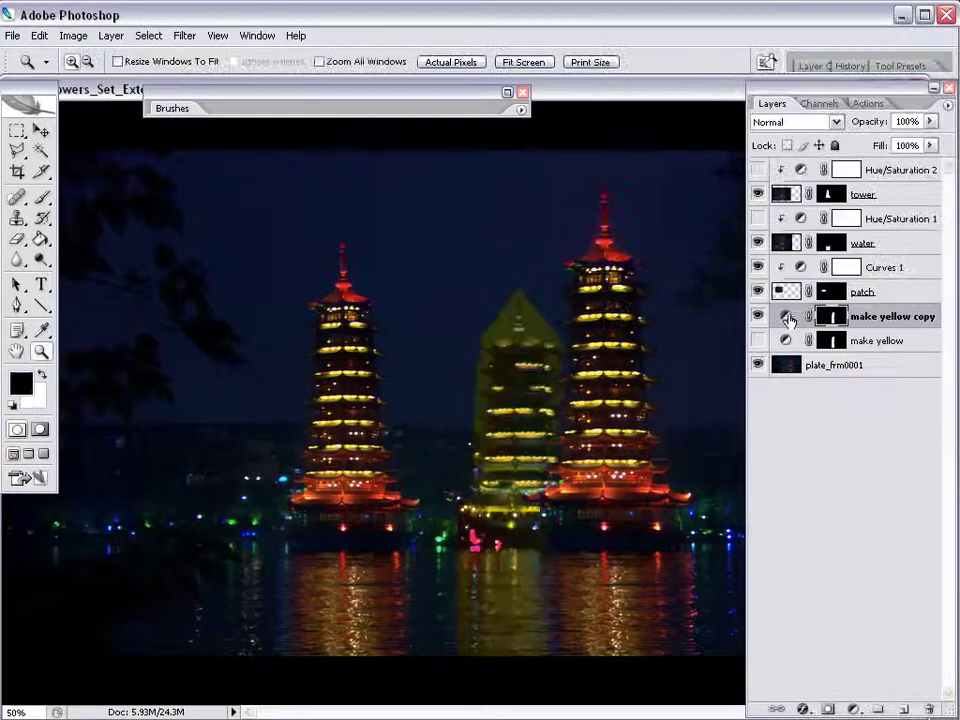
pyautogui.doubleClick(787, 317)
pyautogui.moveTo(664, 124); pyautogui.dragTo(835, 124)
pyautogui.moveTo(836, 123); pyautogui.dragTo(845, 122)
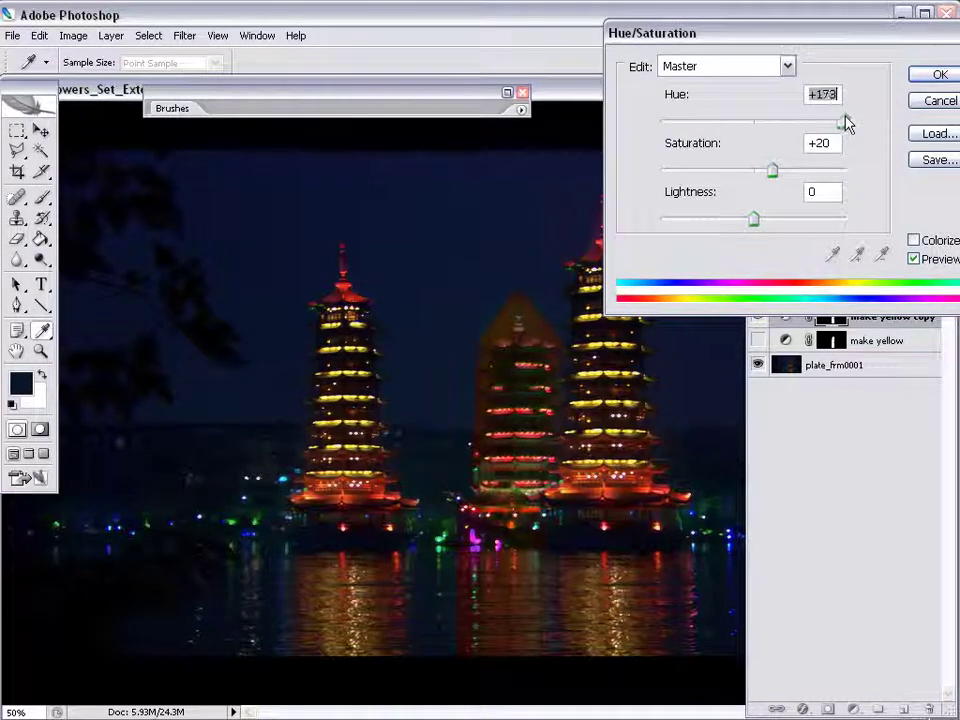
pyautogui.moveTo(772, 170); pyautogui.dragTo(795, 171)
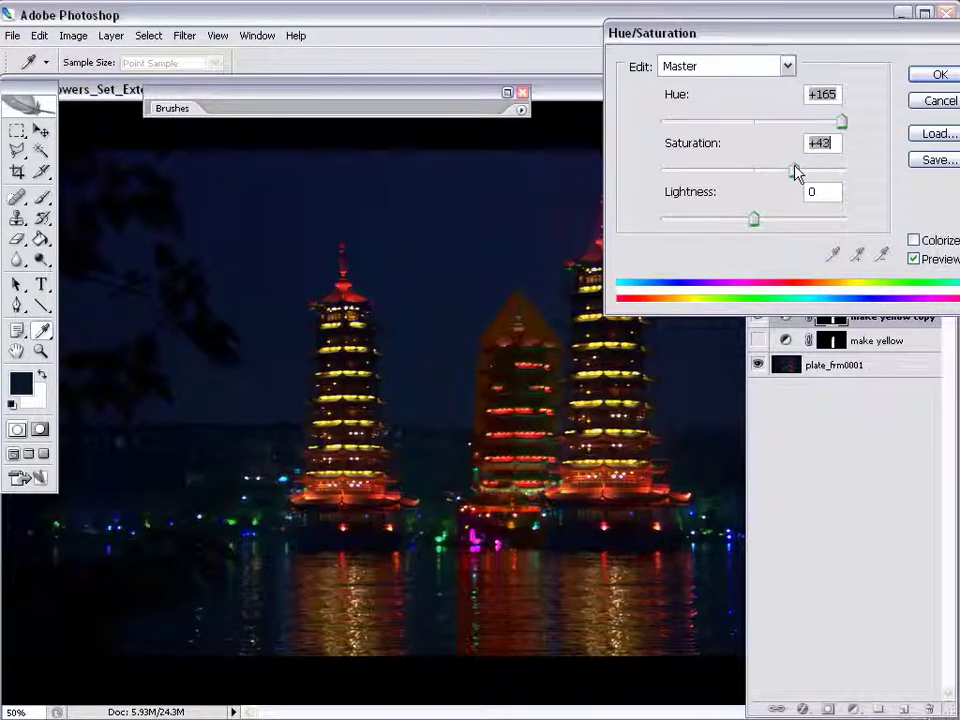
pyautogui.click(932, 76)
# - Hide the duplicate, show make yellow with its mask selected, and compare the middle tower up close with and without the adjustment
pyautogui.moveTo(757, 316); pyautogui.dragTo(757, 340)
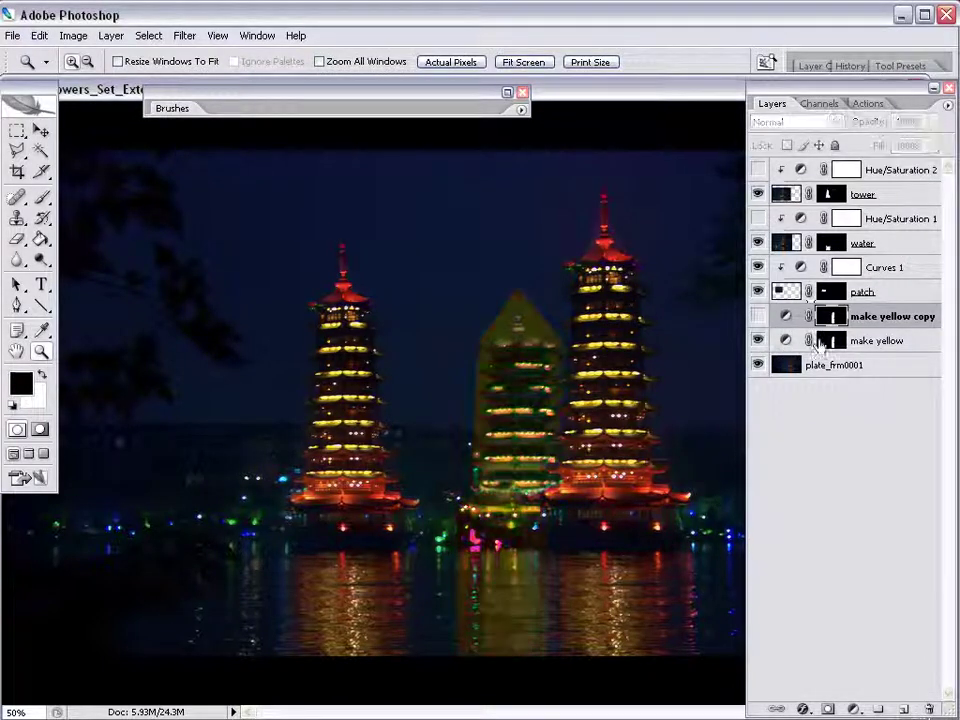
pyautogui.click(826, 343)
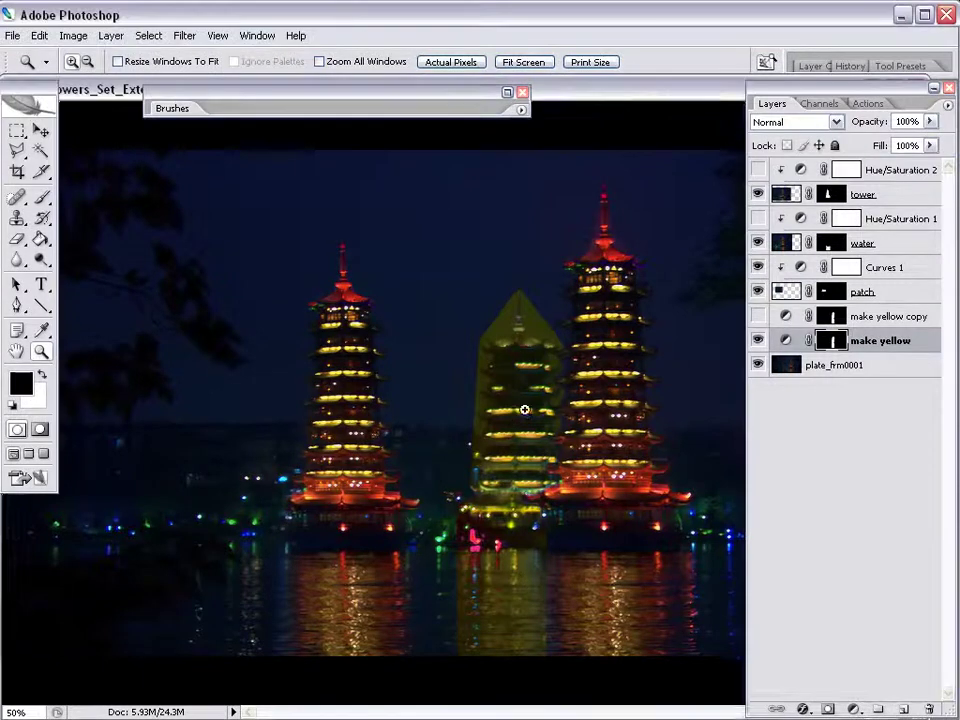
pyautogui.click(523, 405)
pyautogui.click(508, 405)
pyautogui.click(758, 341)
pyautogui.click(758, 341)
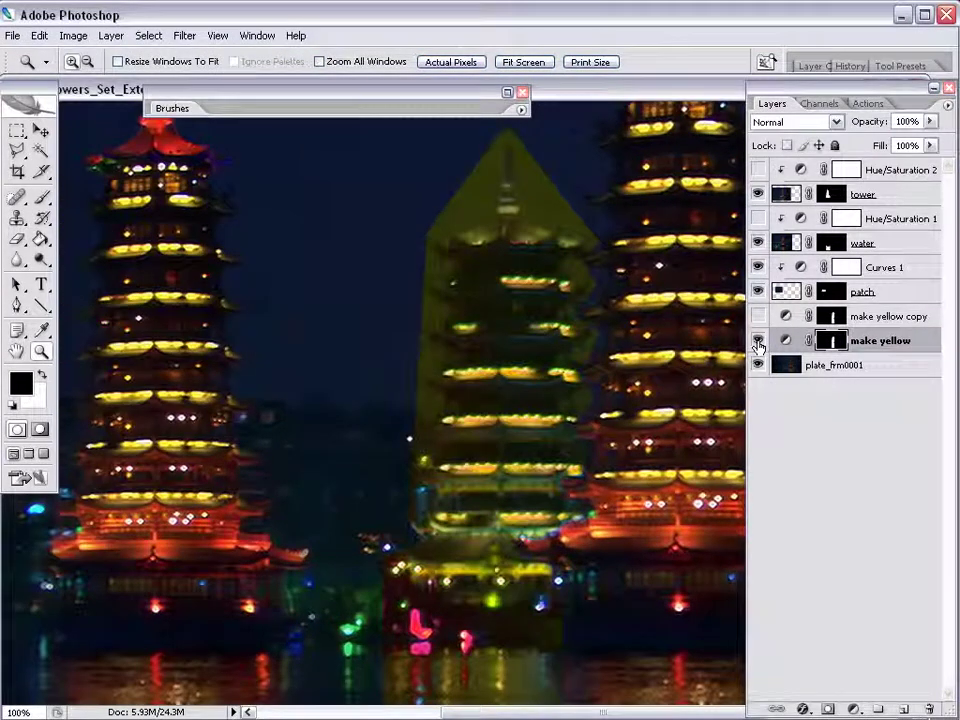
# - Paint the middle tower's spire, roof and surrounding sky out of the make yellow mask with a 60-pixel black brush
pyautogui.click(838, 366)
pyautogui.press('w')
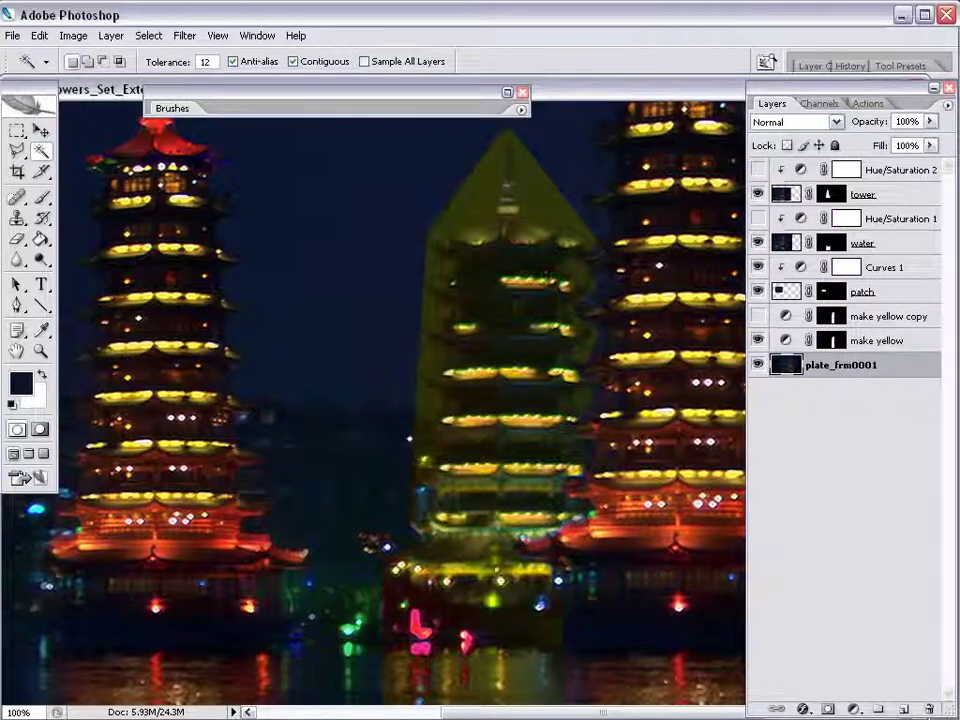
pyautogui.click(829, 343)
pyautogui.press('b')
pyautogui.moveTo(408, 240)
pyautogui.mouseDown()
pyautogui.moveTo(525, 232)
pyautogui.moveTo(574, 211)
pyautogui.moveTo(473, 103)
pyautogui.mouseUp()
# - Paint the middle tower's sides and the dark areas between its lit eaves out of the make yellow mask with a 30-pixel black brush
pyautogui.press('space')
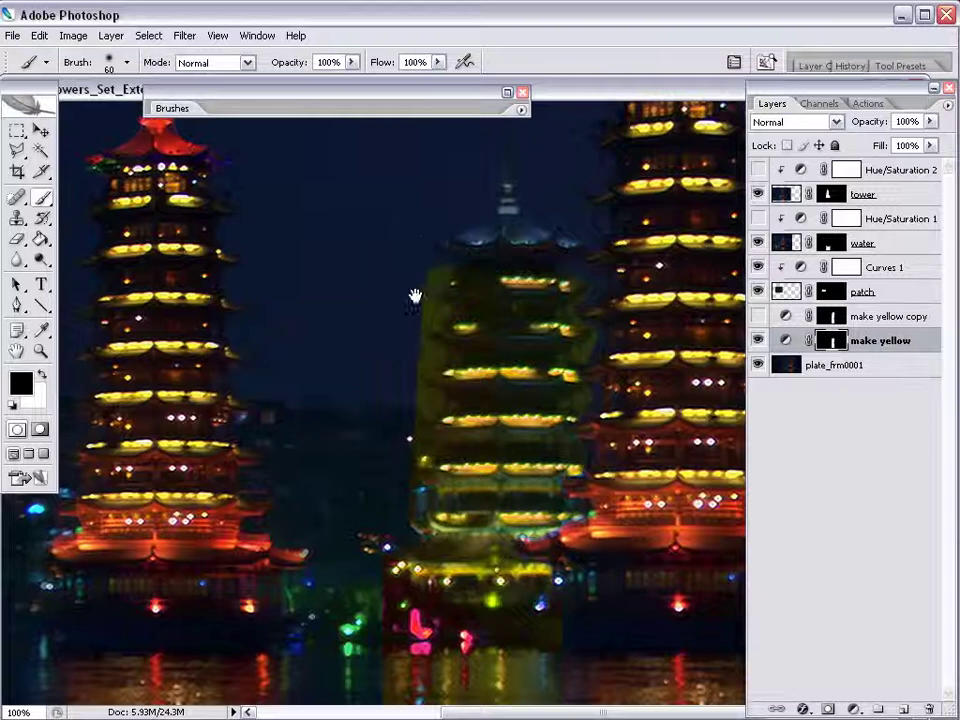
pyautogui.moveTo(415, 296); pyautogui.dragTo(419, 384)
pyautogui.press('[')
pyautogui.press('[')
pyautogui.press('[')
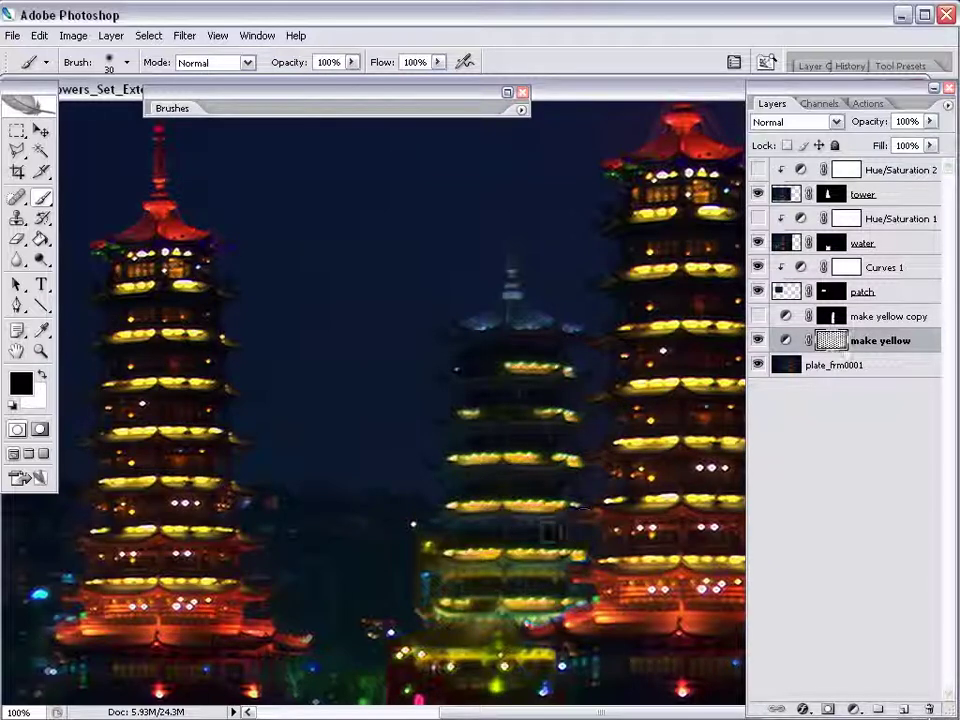
pyautogui.moveTo(427, 587); pyautogui.dragTo(382, 513)
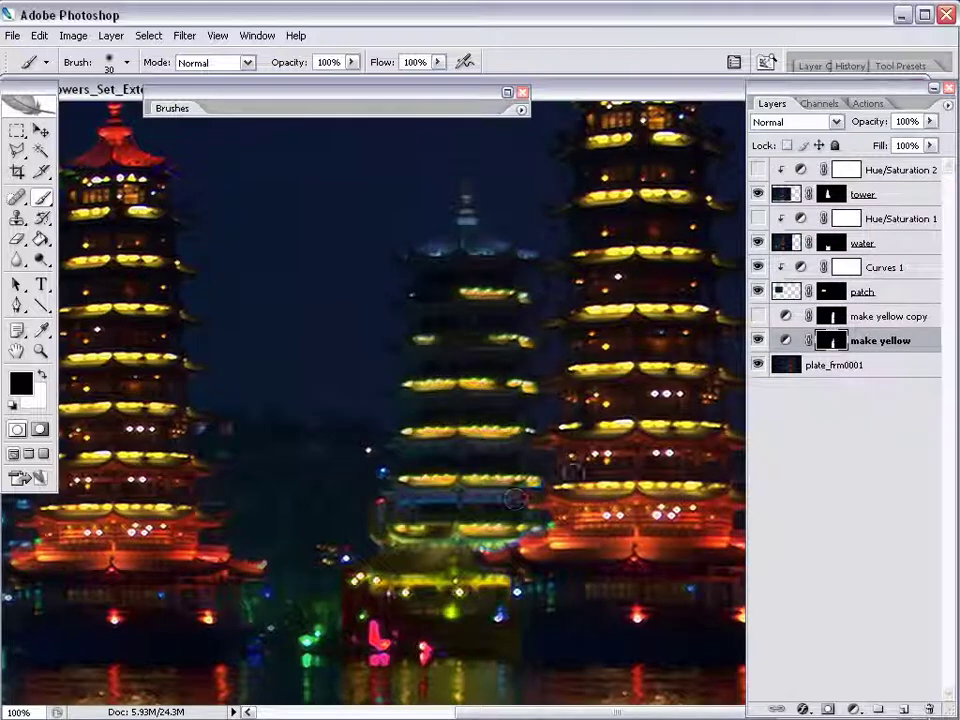
pyautogui.moveTo(384, 544)
pyautogui.mouseDown()
pyautogui.moveTo(388, 503)
pyautogui.moveTo(564, 513)
pyautogui.mouseUp()
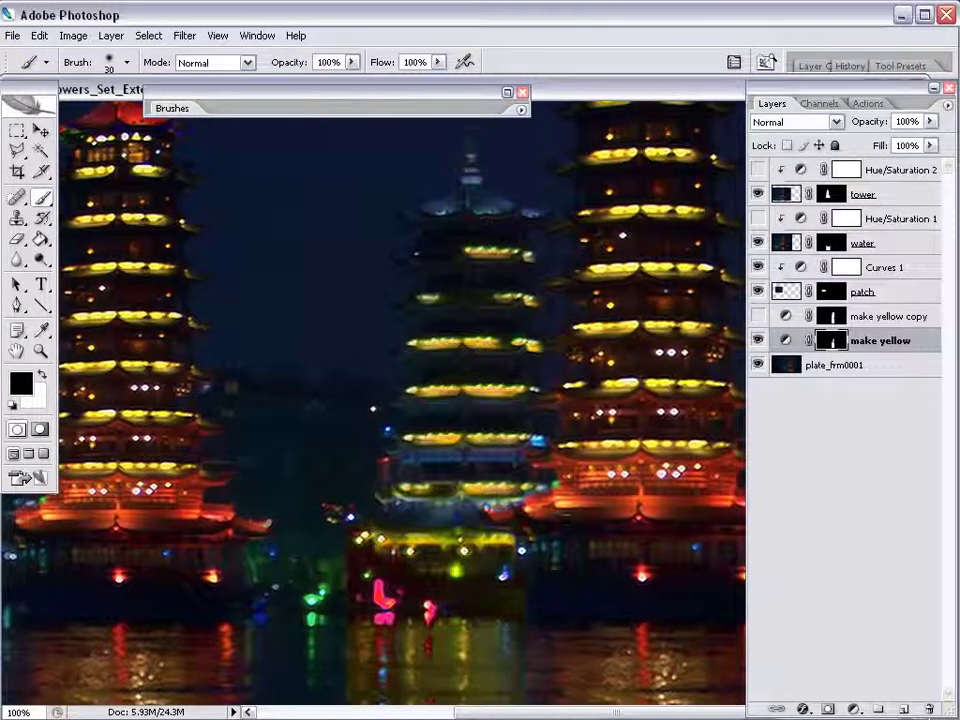
# - Paint the middle tower's base and the shoreline lights out of the make yellow mask with a 50-pixel black brush
pyautogui.press('x')
pyautogui.press('x')
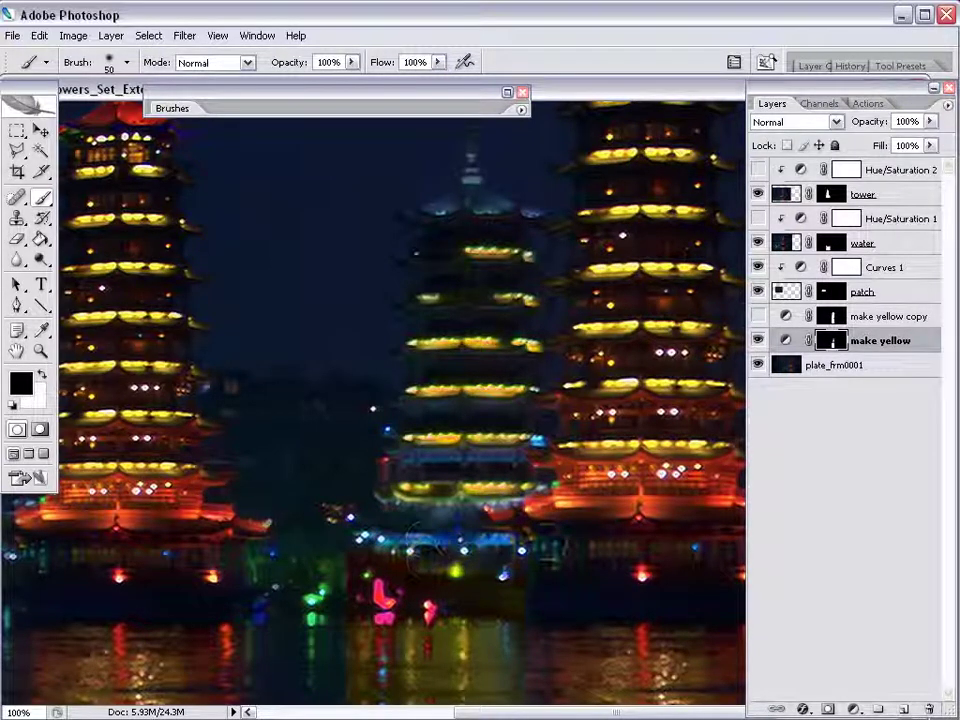
pyautogui.moveTo(530, 547)
pyautogui.mouseDown()
pyautogui.moveTo(362, 553)
pyautogui.moveTo(385, 603)
pyautogui.mouseUp()
pyautogui.scroll(-3, 385, 603)
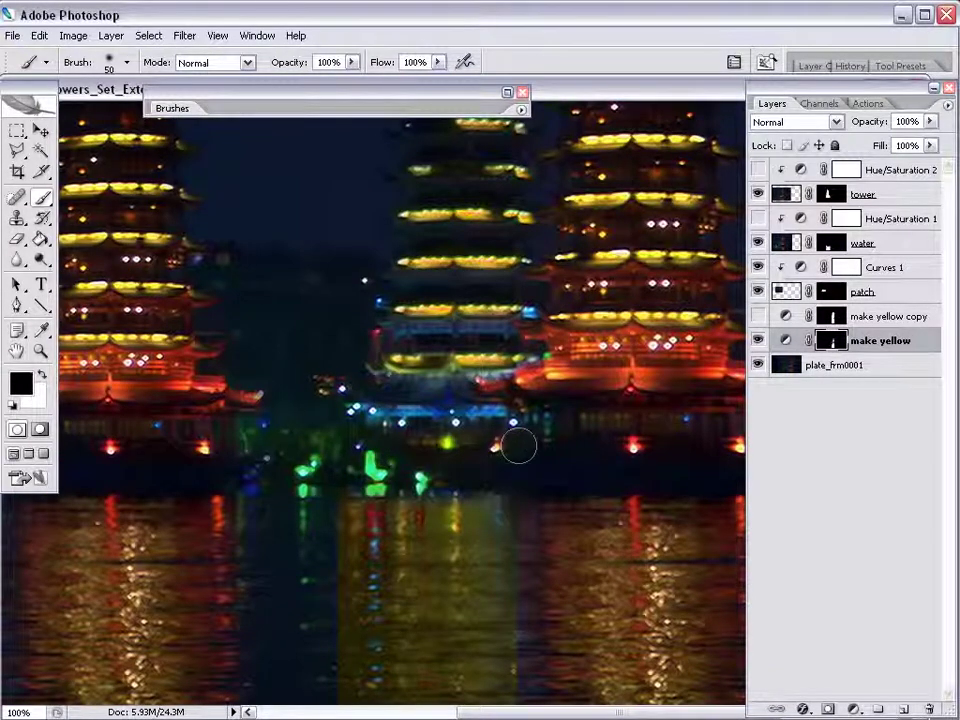
# - Soften both side edges of the yellow reflection in the mask with an 80-pixel black brush, and compare with the adjustment off
pyautogui.press(']')
pyautogui.press(']')
pyautogui.press(']')
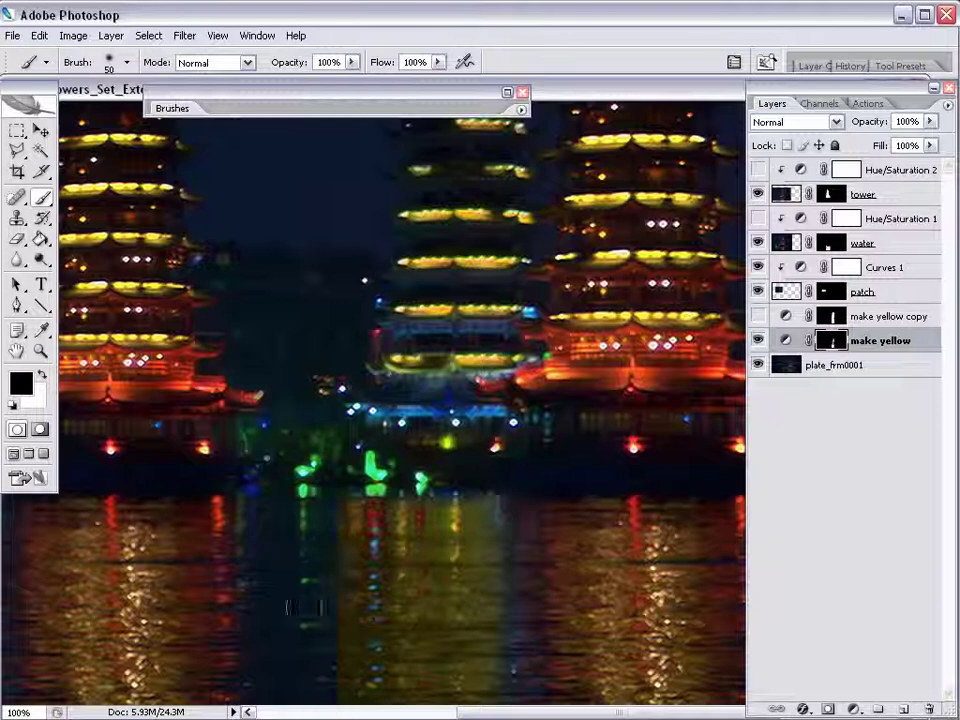
pyautogui.moveTo(328, 502); pyautogui.dragTo(340, 690)
pyautogui.moveTo(515, 496); pyautogui.dragTo(535, 675)
pyautogui.press('space')
pyautogui.moveTo(536, 640)
pyautogui.mouseDown()
pyautogui.moveTo(512, 656)
pyautogui.moveTo(503, 646)
pyautogui.mouseUp()
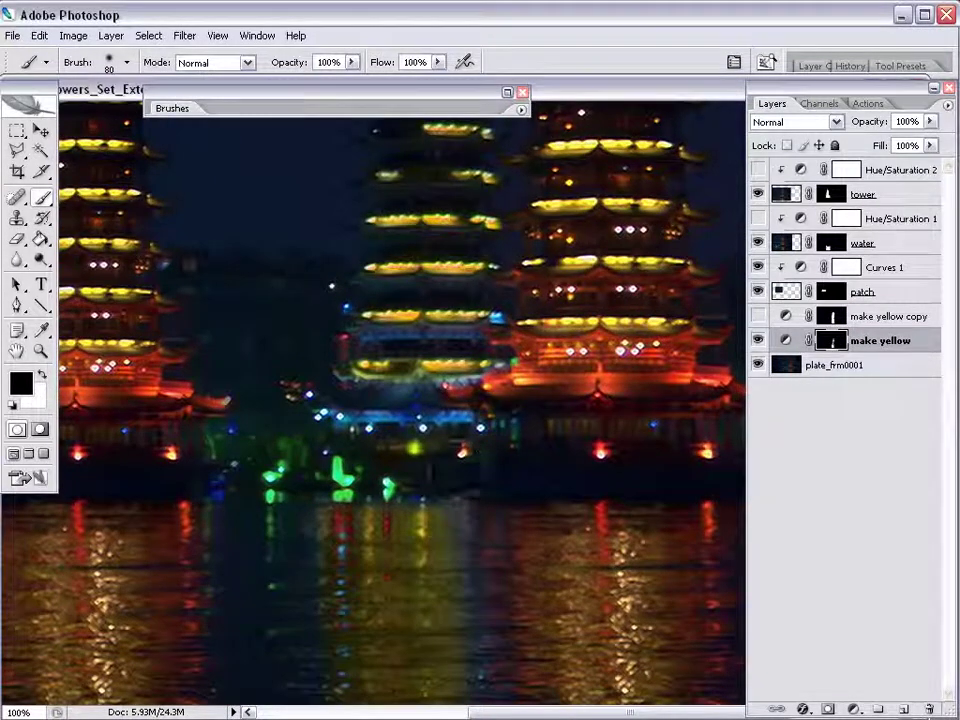
pyautogui.click(757, 340)
pyautogui.click(757, 340)
# - Show only the duplicate red adjustment and paint the reflection and shoreline lights out of its mask with an 80-pixel black brush
pyautogui.click(757, 316)
pyautogui.click(790, 318)
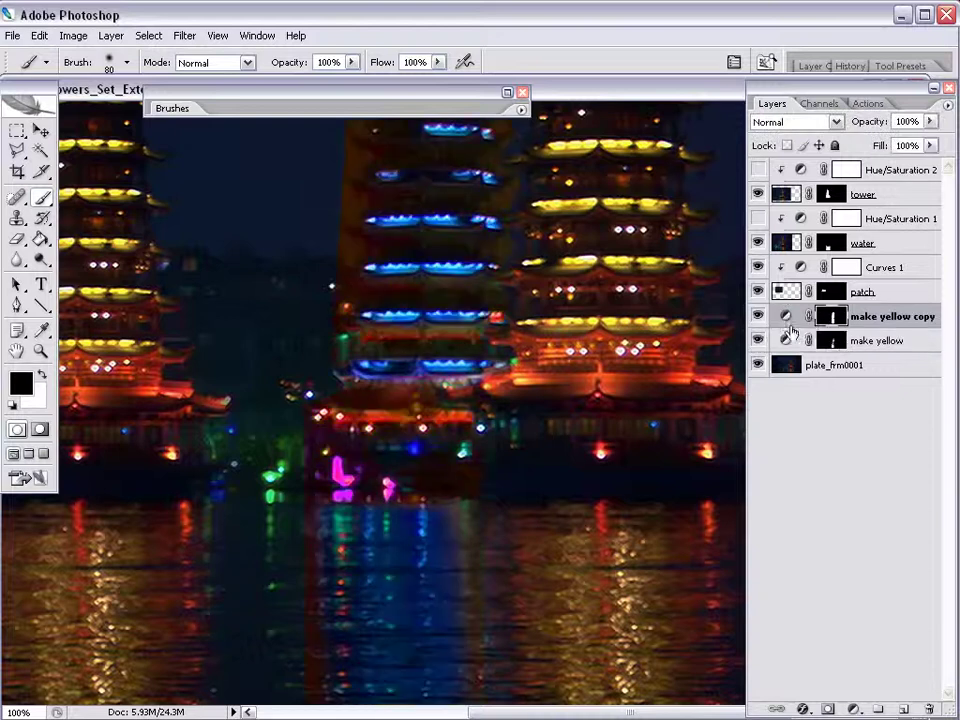
pyautogui.click(758, 340)
pyautogui.press('space')
pyautogui.moveTo(568, 297)
pyautogui.mouseDown()
pyautogui.moveTo(609, 325)
pyautogui.moveTo(639, 291)
pyautogui.mouseUp()
pyautogui.moveTo(415, 480)
pyautogui.mouseDown()
pyautogui.moveTo(401, 461)
pyautogui.moveTo(512, 471)
pyautogui.moveTo(412, 482)
pyautogui.mouseUp()
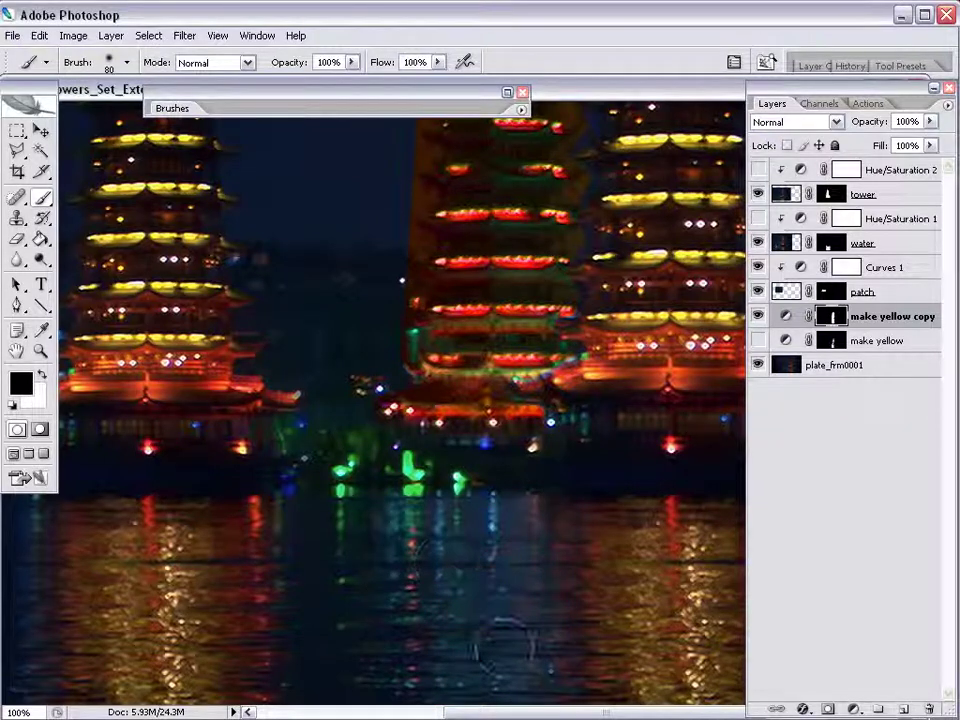
# - Paint the middle tower's lit storeys and the adjacent sky out of the red adjustment's mask in black
pyautogui.press('space')
pyautogui.moveTo(465, 536); pyautogui.dragTo(465, 636)
pyautogui.moveTo(380, 260)
pyautogui.mouseDown()
pyautogui.moveTo(383, 411)
pyautogui.moveTo(487, 384)
pyautogui.moveTo(549, 390)
pyautogui.moveTo(422, 418)
pyautogui.moveTo(540, 470)
pyautogui.moveTo(508, 540)
pyautogui.moveTo(408, 578)
pyautogui.moveTo(440, 577)
pyautogui.mouseUp()
pyautogui.press('space')
pyautogui.moveTo(456, 575); pyautogui.dragTo(454, 461)
pyautogui.moveTo(429, 303); pyautogui.dragTo(437, 497)
pyautogui.moveTo(420, 446)
pyautogui.mouseDown()
pyautogui.moveTo(409, 413)
pyautogui.moveTo(439, 324)
pyautogui.mouseUp()
# - Trim the red adjustment's mask around the middle tower's spire and roof with a 30-pixel black brush, and inspect the spire up close
pyautogui.press('[')
pyautogui.press('[')
pyautogui.press('[')
pyautogui.press('[')
pyautogui.press('[')
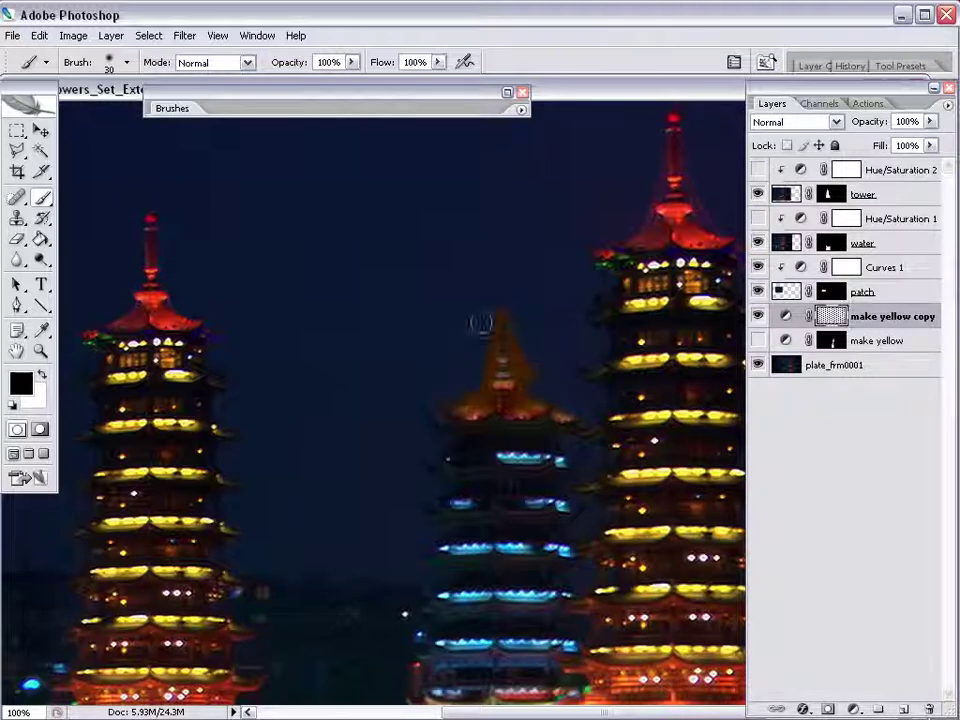
pyautogui.press('z')
pyautogui.moveTo(589, 223); pyautogui.dragTo(501, 286)
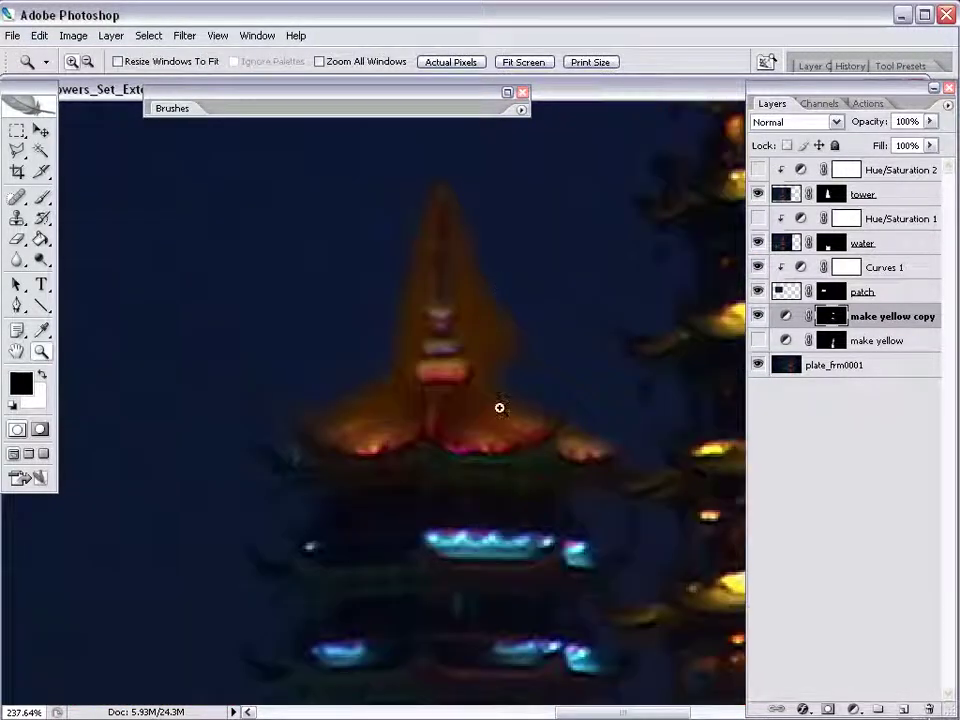
# - Paint the lowest lit eaves above the base roof out of the red adjustment's mask with the 30-pixel black brush
pyautogui.keyDown('alt'); pyautogui.click(360, 495); pyautogui.keyUp('alt')
pyautogui.keyDown('alt'); pyautogui.click(360, 495); pyautogui.keyUp('alt')
pyautogui.keyDown('alt'); pyautogui.click(360, 495); pyautogui.keyUp('alt')
pyautogui.moveTo(529, 589); pyautogui.dragTo(430, 583)
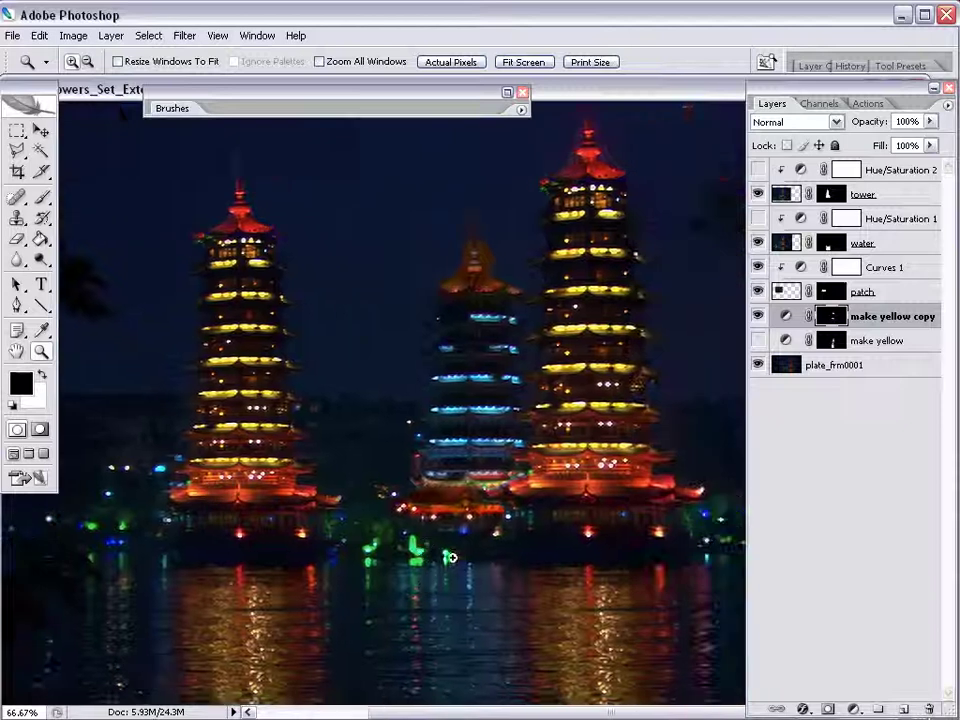
pyautogui.moveTo(589, 425); pyautogui.dragTo(348, 565)
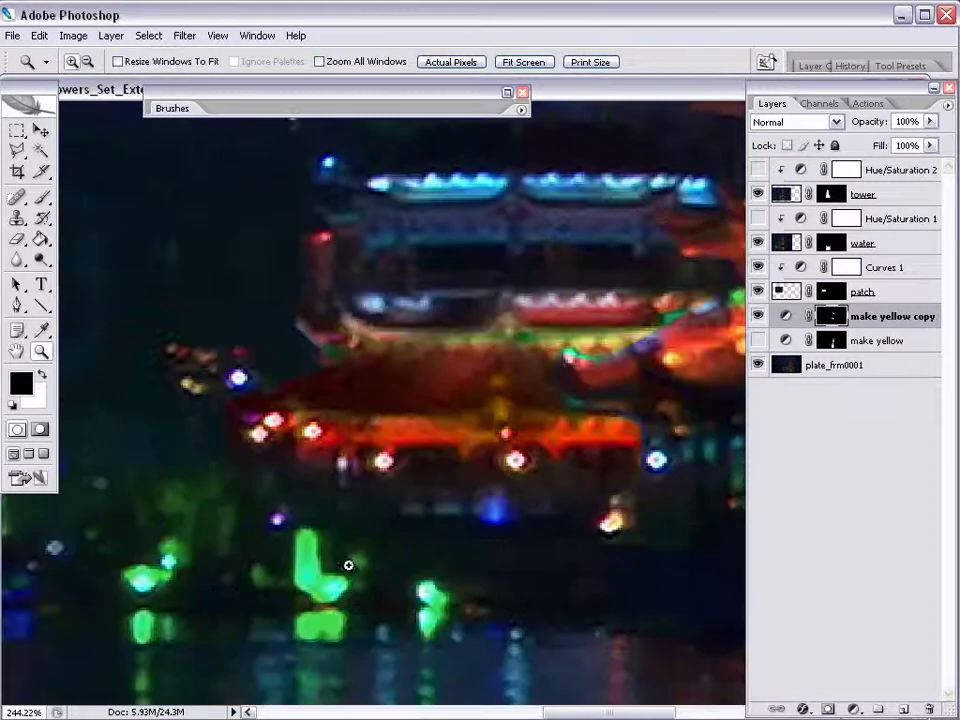
pyautogui.press('b')
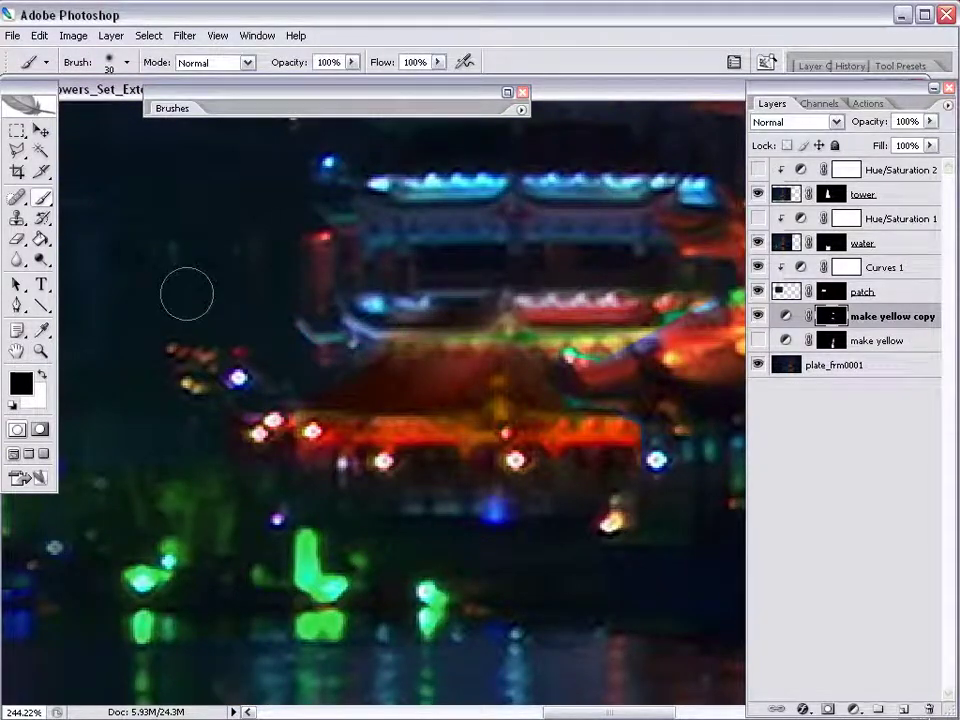
pyautogui.moveTo(452, 322)
pyautogui.mouseDown()
pyautogui.moveTo(478, 313)
pyautogui.moveTo(608, 322)
pyautogui.moveTo(558, 328)
pyautogui.mouseUp()
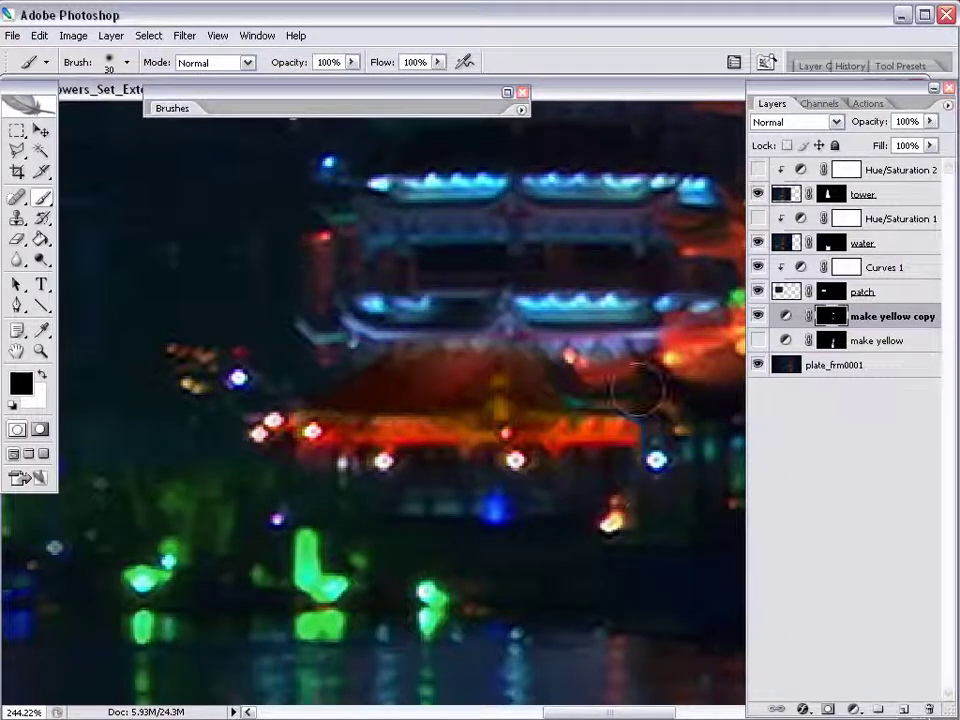
# - Show make yellow together with the red adjustment and compare the wider view with each one switched off and on
pyautogui.hotkey('ctrl', 'alt', '0')
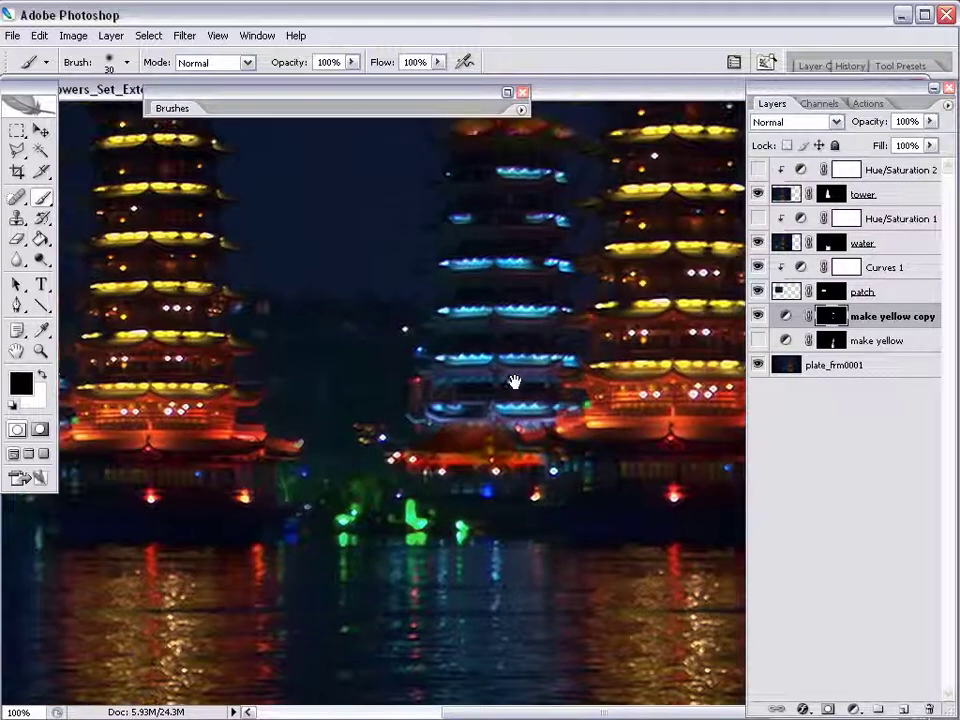
pyautogui.click(758, 340)
pyautogui.press('z')
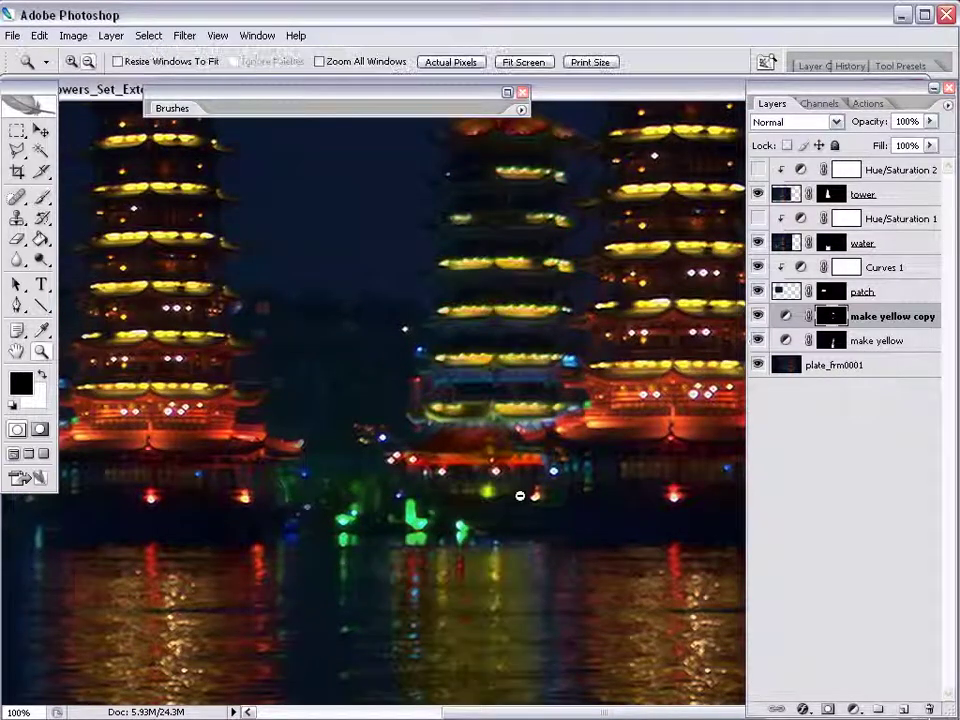
pyautogui.keyDown('alt'); pyautogui.click(548, 568); pyautogui.keyUp('alt')
pyautogui.moveTo(521, 573); pyautogui.dragTo(535, 574)
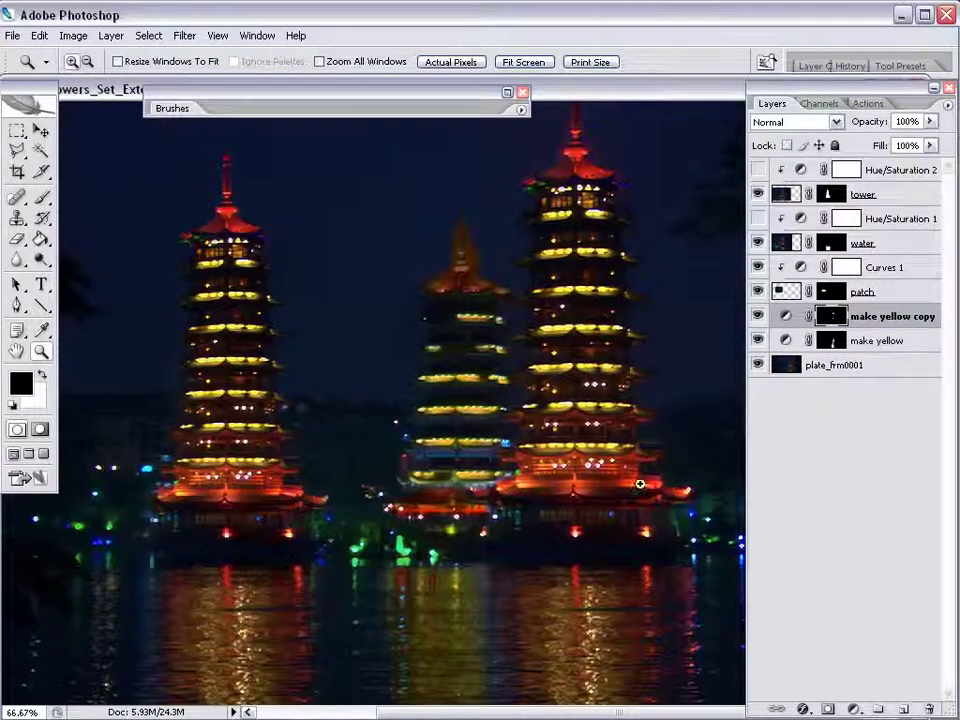
pyautogui.click(757, 341)
pyautogui.click(757, 341)
pyautogui.click(758, 317)
pyautogui.click(758, 317)
# - Rename the make yellow copy layer as red and compare the middle tower with it off and on
pyautogui.doubleClick(851, 320)
pyautogui.click(926, 137)
pyautogui.doubleClick(855, 317)
pyautogui.write('red')
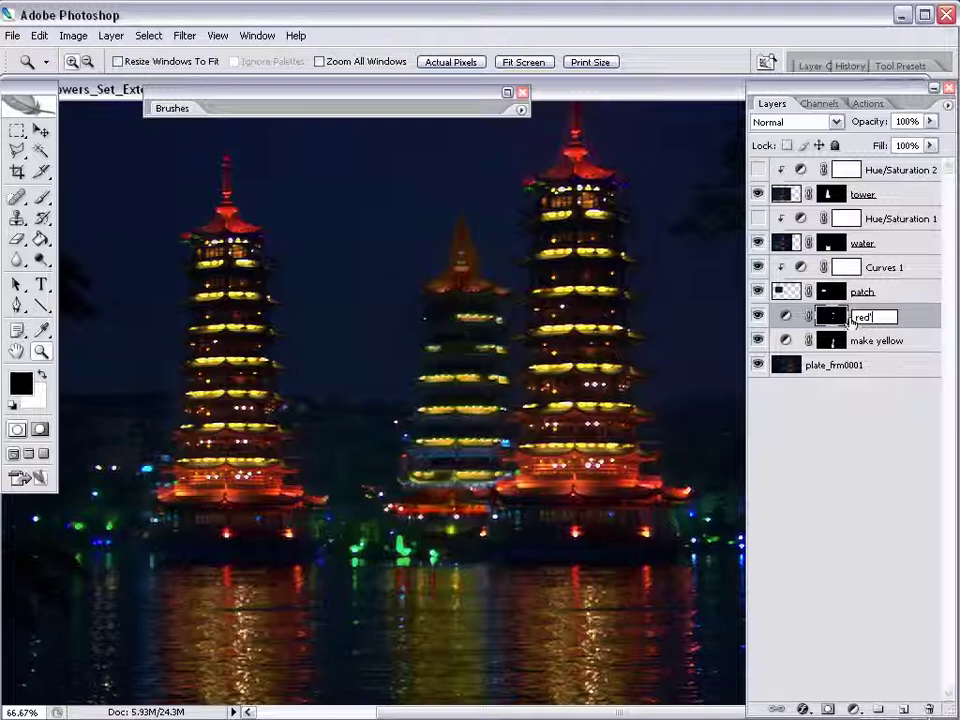
pyautogui.click(758, 316)
pyautogui.click(758, 316)
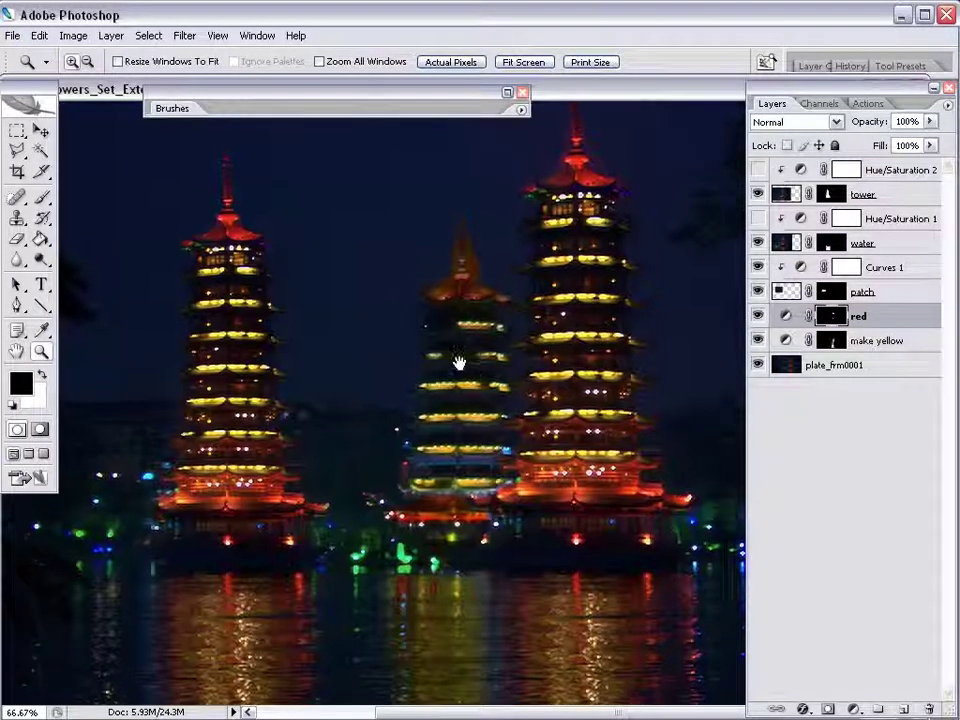
# - Duplicate the tower layer together with its mask
pyautogui.moveTo(456, 360); pyautogui.dragTo(468, 438)
pyautogui.click(776, 366)
pyautogui.press('m')
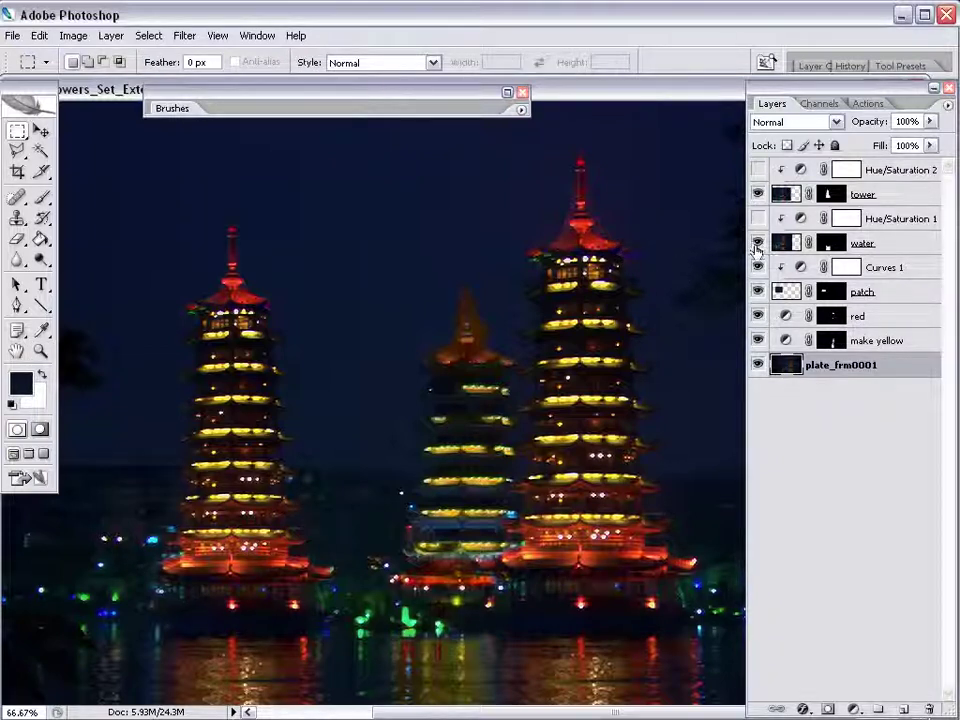
pyautogui.click(758, 194)
pyautogui.click(758, 194)
pyautogui.click(786, 194)
pyautogui.hotkey('ctrl', 'j')
# - Rename the duplicated tower layer as top
pyautogui.doubleClick(880, 194)
pyautogui.press('BackSpace')
pyautogui.press('BackSpace')
pyautogui.press('BackSpace')
pyautogui.press('BackSpace')
pyautogui.press('BackSpace')
pyautogui.press('BackSpace')
pyautogui.doubleClick(862, 218)
pyautogui.write('top')
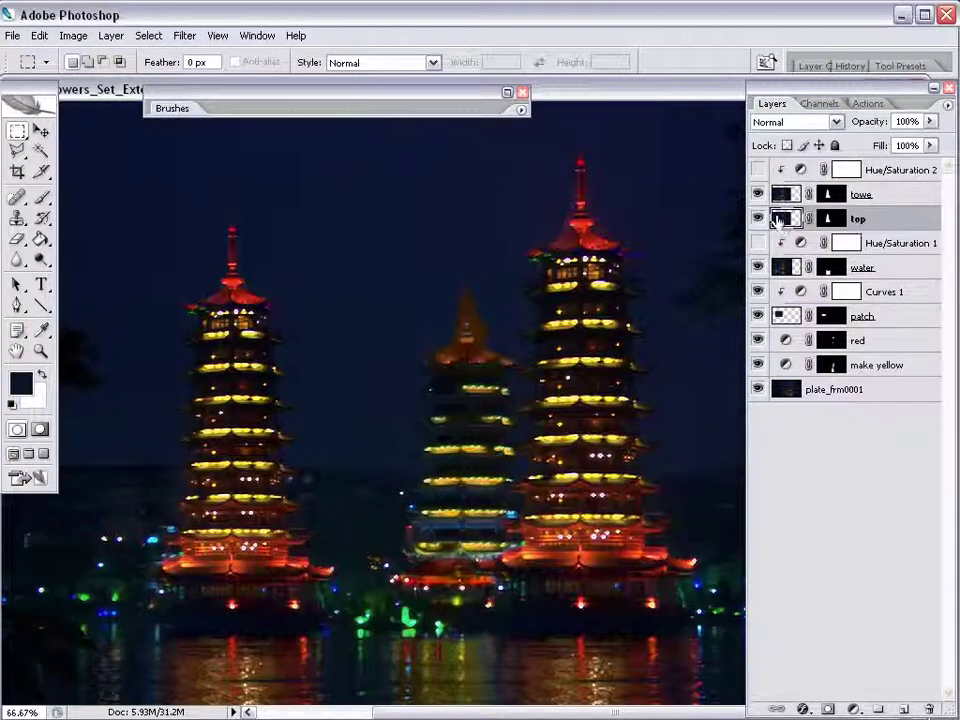
# - Place the top layer directly above red in the layer stack and position its tower copy over the middle tower
pyautogui.moveTo(778, 220); pyautogui.dragTo(784, 318)
pyautogui.moveTo(268, 306); pyautogui.dragTo(502, 363)
# - Hide top and paint the middle tower's spire and roof out of the red adjustment's mask in black
pyautogui.click(832, 343)
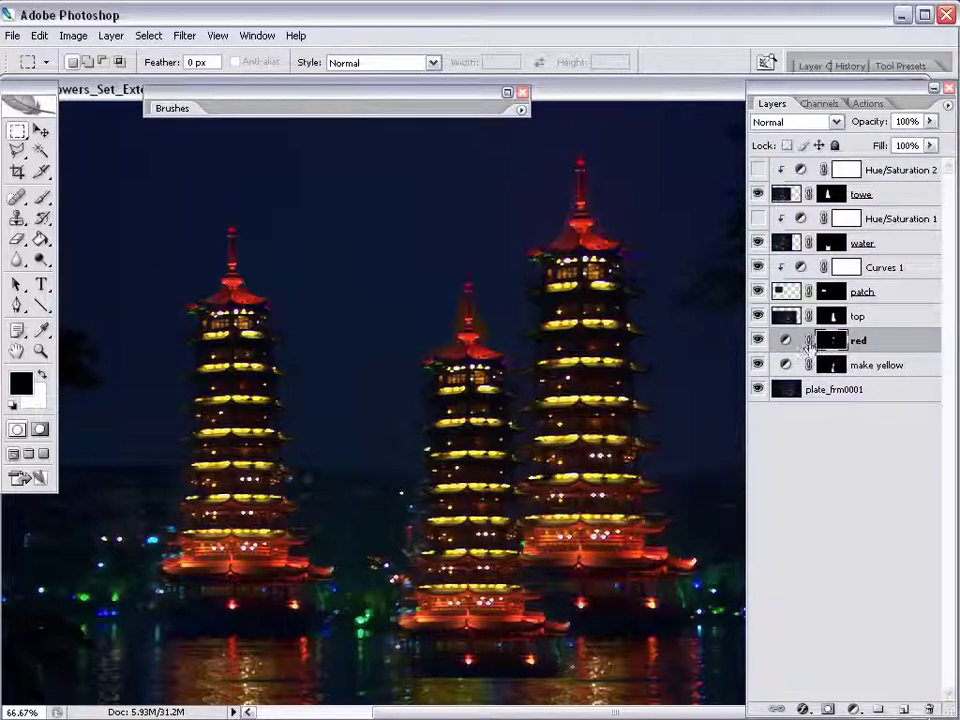
pyautogui.click(757, 316)
pyautogui.press('z')
pyautogui.moveTo(515, 325); pyautogui.dragTo(386, 386)
pyautogui.press('b')
pyautogui.moveTo(378, 532)
pyautogui.mouseDown()
pyautogui.moveTo(356, 454)
pyautogui.moveTo(441, 583)
pyautogui.moveTo(559, 312)
pyautogui.moveTo(443, 202)
pyautogui.mouseUp()
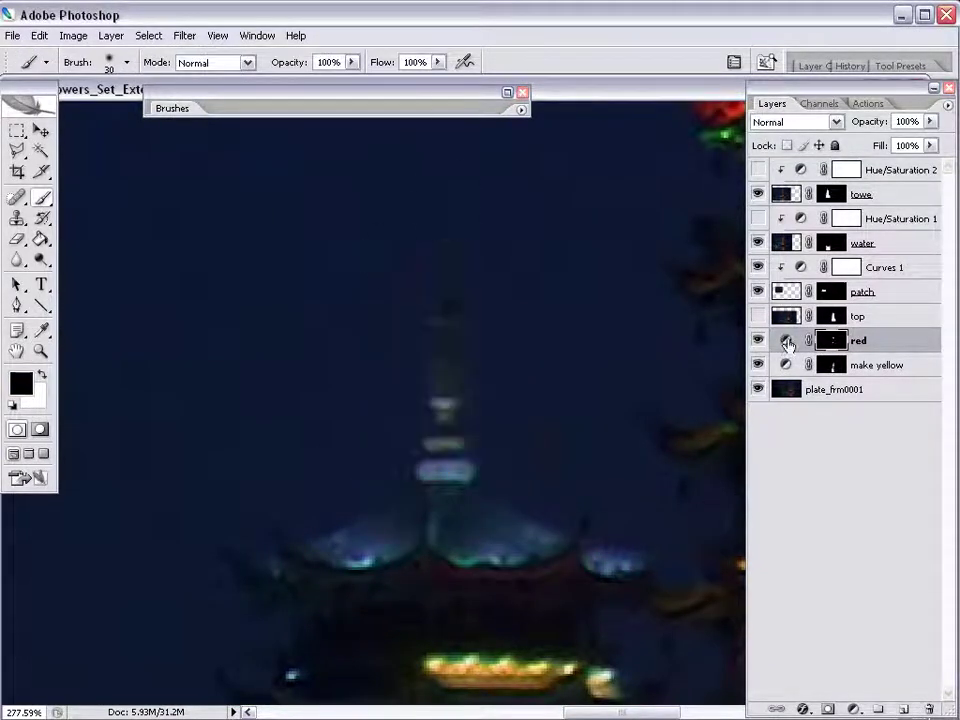
# - Show top again and paint the storeys just below its roof out of its mask in black
pyautogui.moveTo(749, 322); pyautogui.dragTo(754, 322)
pyautogui.click(762, 318)
pyautogui.click(787, 318)
pyautogui.press('z')
pyautogui.keyDown('alt'); pyautogui.click(396, 472); pyautogui.keyUp('alt')
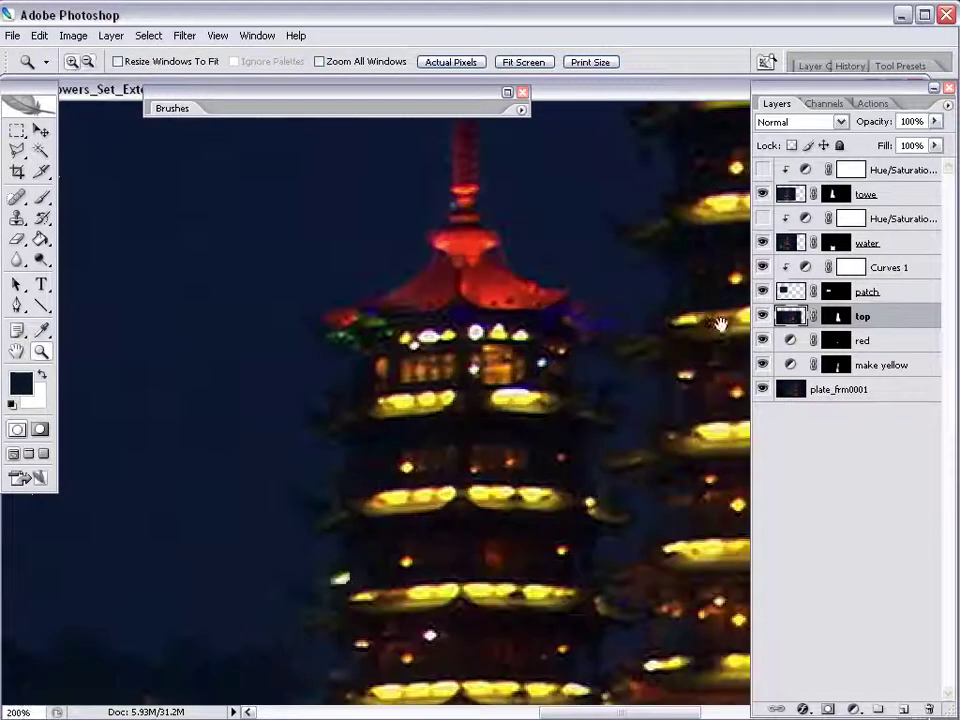
pyautogui.press('b')
pyautogui.moveTo(470, 392)
pyautogui.mouseDown()
pyautogui.moveTo(411, 429)
pyautogui.moveTo(441, 444)
pyautogui.moveTo(540, 455)
pyautogui.mouseUp()
pyautogui.keyDown('alt'); pyautogui.click(834, 319); pyautogui.keyUp('alt')
pyautogui.moveTo(573, 499)
pyautogui.mouseDown()
pyautogui.moveTo(611, 240)
pyautogui.moveTo(597, 236)
pyautogui.mouseUp()
pyautogui.moveTo(615, 235)
pyautogui.mouseDown()
pyautogui.moveTo(570, 304)
pyautogui.moveTo(608, 312)
pyautogui.mouseUp()
# - Fill a rectangular area over the remaining lower storeys in top's mask with black, leaving only the roof and spire
pyautogui.press('z')
pyautogui.keyDown('alt'); pyautogui.click(531, 403); pyautogui.keyUp('alt')
pyautogui.keyDown('alt'); pyautogui.click(530, 428); pyautogui.keyUp('alt')
pyautogui.press('m')
pyautogui.moveTo(250, 328); pyautogui.dragTo(662, 702)
pyautogui.click(39, 35)
pyautogui.click(53, 281)
pyautogui.click(810, 173)
pyautogui.hotkey('ctrl', 'd')
pyautogui.keyDown('alt'); pyautogui.click(834, 316); pyautogui.keyUp('alt')
# - Inspect the middle tower's new roof and spire up close with top off and on, and in the wider view
pyautogui.press('z')
pyautogui.moveTo(465, 193); pyautogui.dragTo(290, 365)
pyautogui.click(762, 316)
pyautogui.click(762, 316)
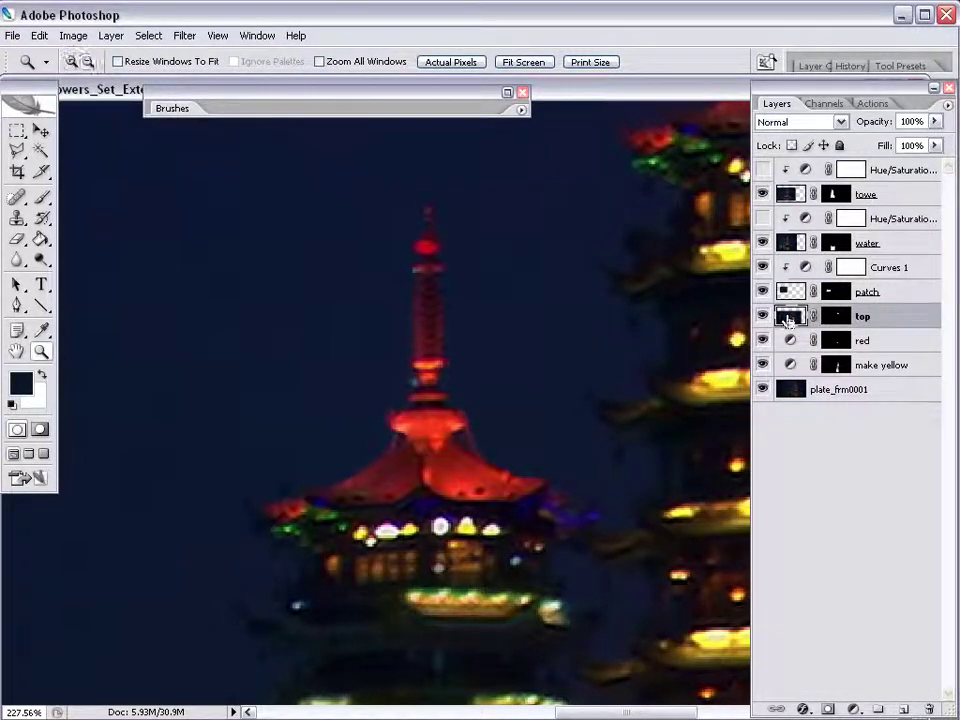
pyautogui.hotkey('ctrl', 'alt', '0')
pyautogui.keyDown('alt'); pyautogui.click(513, 543); pyautogui.keyUp('alt')
pyautogui.moveTo(453, 540); pyautogui.dragTo(558, 542)
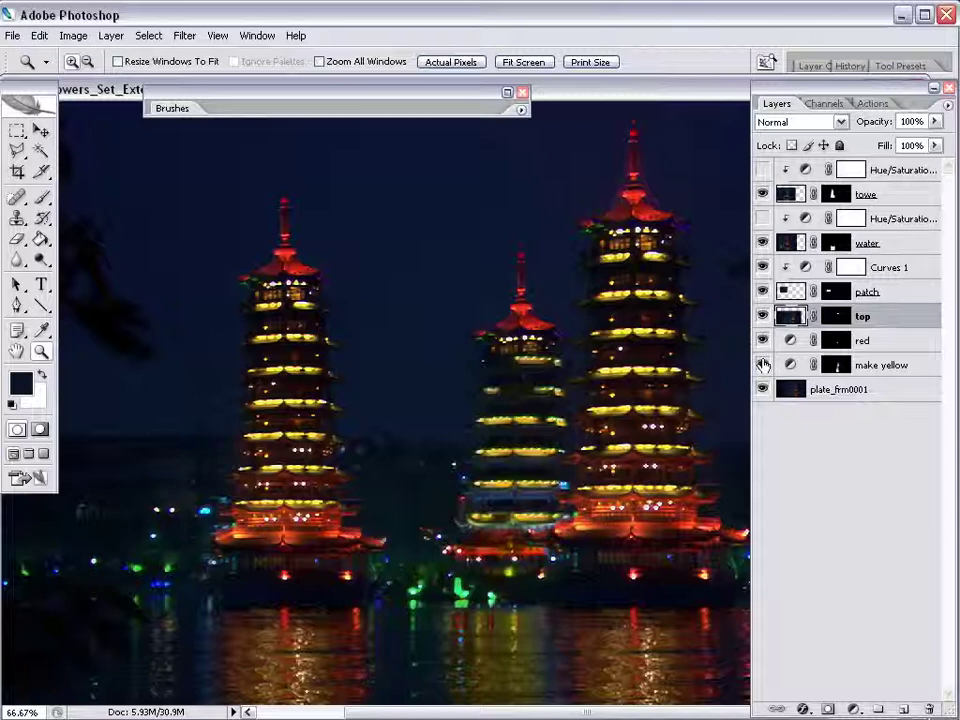
# - Set make yellow's hue to -163 and its saturation to +31
pyautogui.click(790, 366)
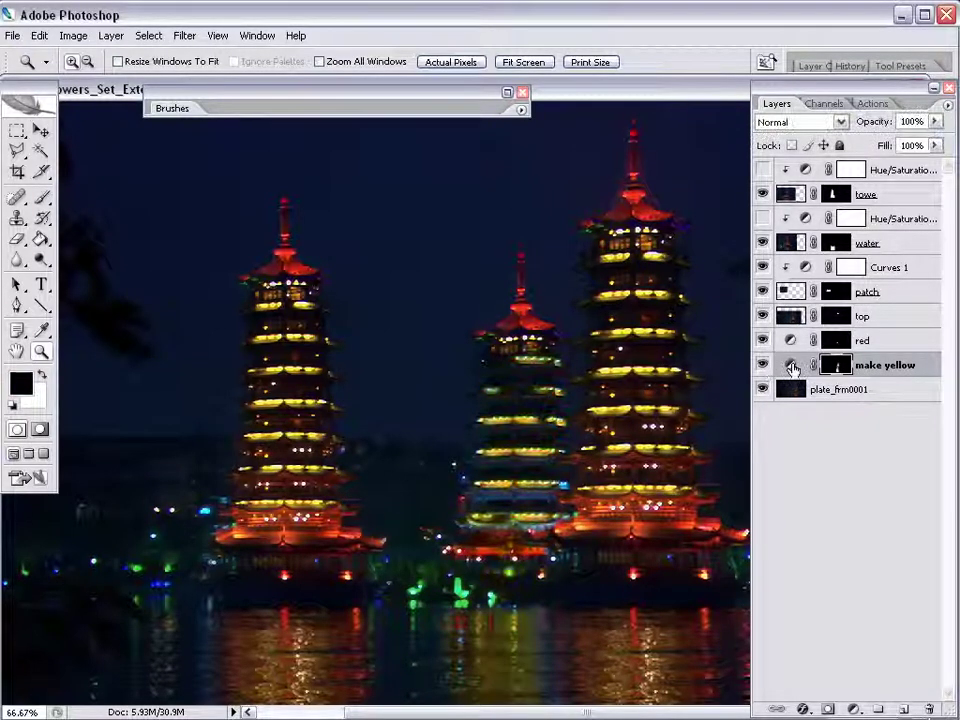
pyautogui.doubleClick(790, 366)
pyautogui.moveTo(780, 180)
pyautogui.mouseDown()
pyautogui.moveTo(789, 178)
pyautogui.moveTo(783, 172)
pyautogui.mouseUp()
pyautogui.moveTo(671, 122); pyautogui.dragTo(669, 125)
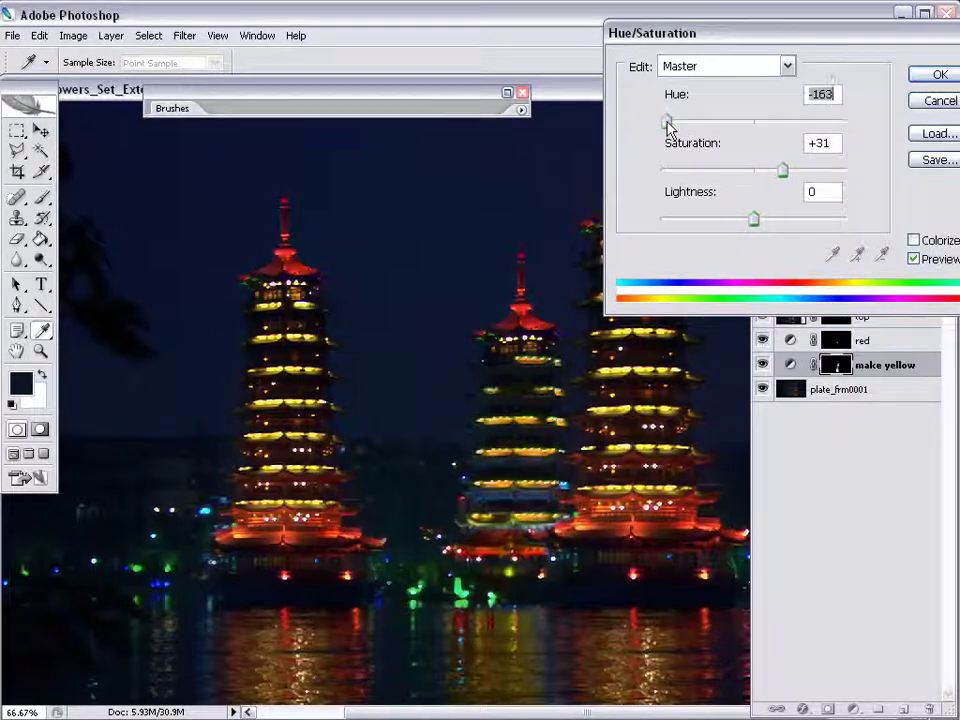
pyautogui.press('Return')
# - Check make yellow's mask and duplicate the adjustment, naming the copy yellow tower and the original yellow water
pyautogui.moveTo(630, 513); pyautogui.dragTo(577, 468)
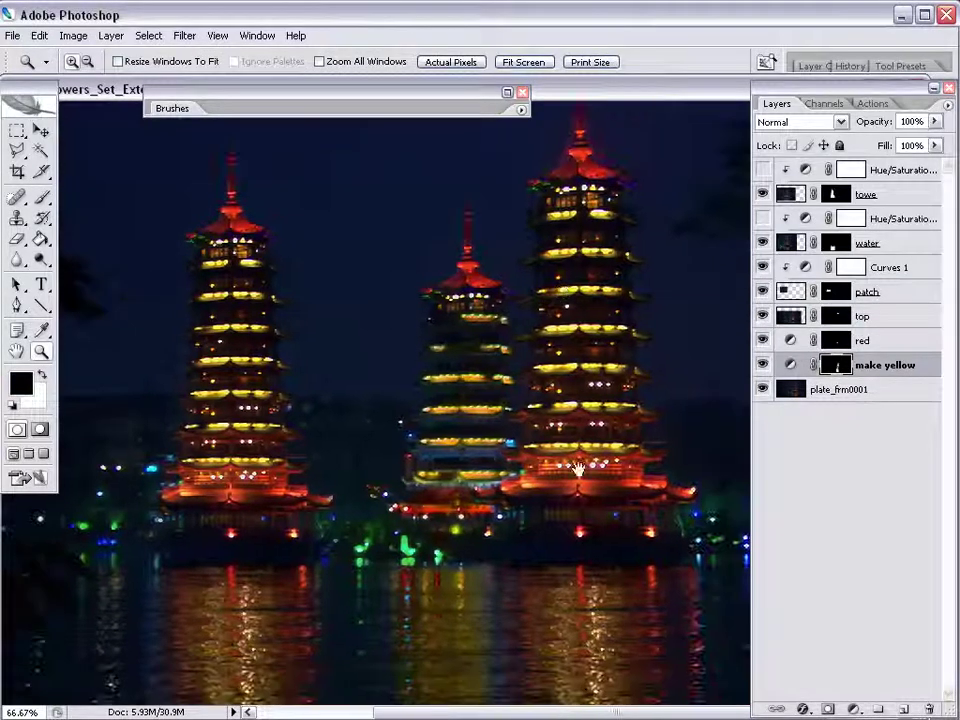
pyautogui.keyDown('alt'); pyautogui.click(831, 365); pyautogui.keyUp('alt')
pyautogui.keyDown('alt'); pyautogui.click(831, 365); pyautogui.keyUp('alt')
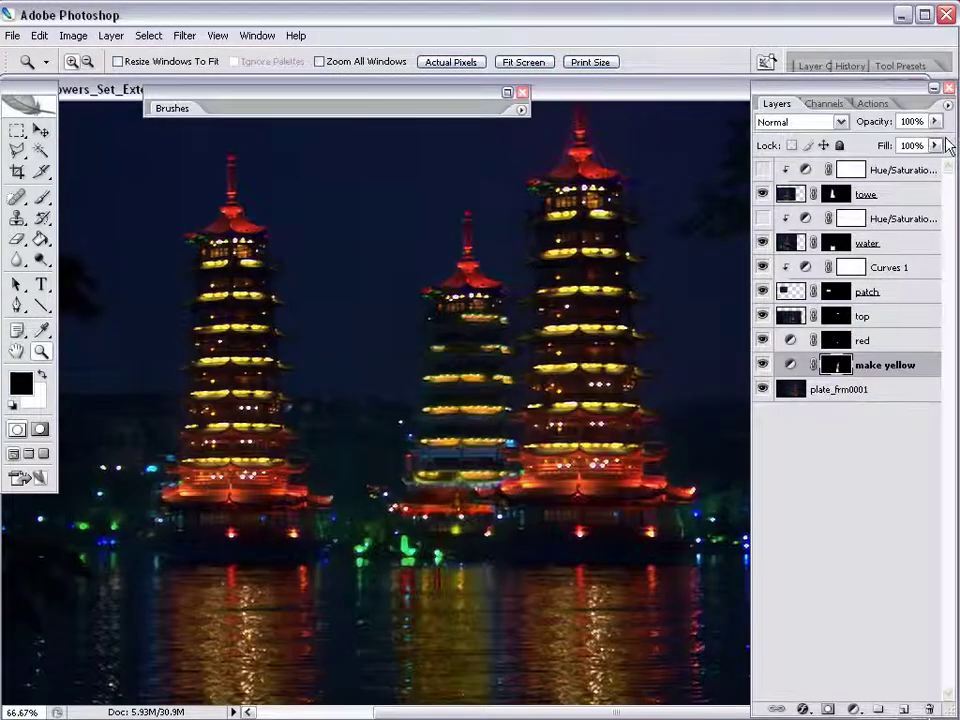
pyautogui.hotkey('ctrl', 'j')
pyautogui.doubleClick(880, 366)
pyautogui.write('yellow tower')
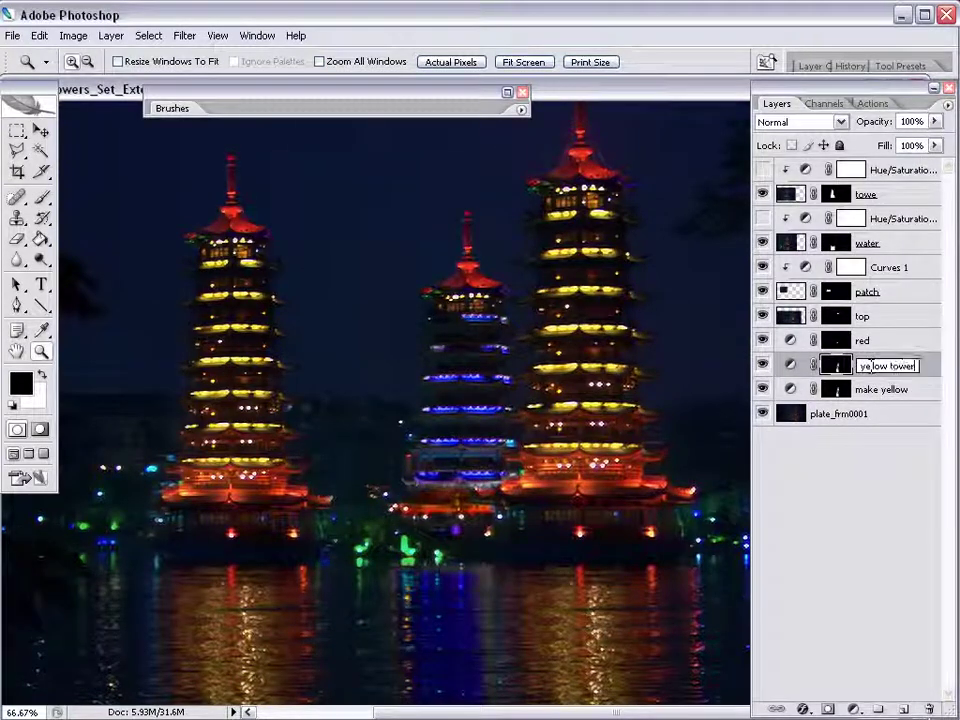
pyautogui.press('Return')
pyautogui.doubleClick(870, 389)
pyautogui.write('yellow water')
pyautogui.press('Return')
# - Hide yellow water and paint the reflection out of yellow tower's mask with a 100-pixel black brush
pyautogui.click(763, 389)
pyautogui.keyDown('alt'); pyautogui.click(835, 366); pyautogui.keyUp('alt')
pyautogui.press('b')
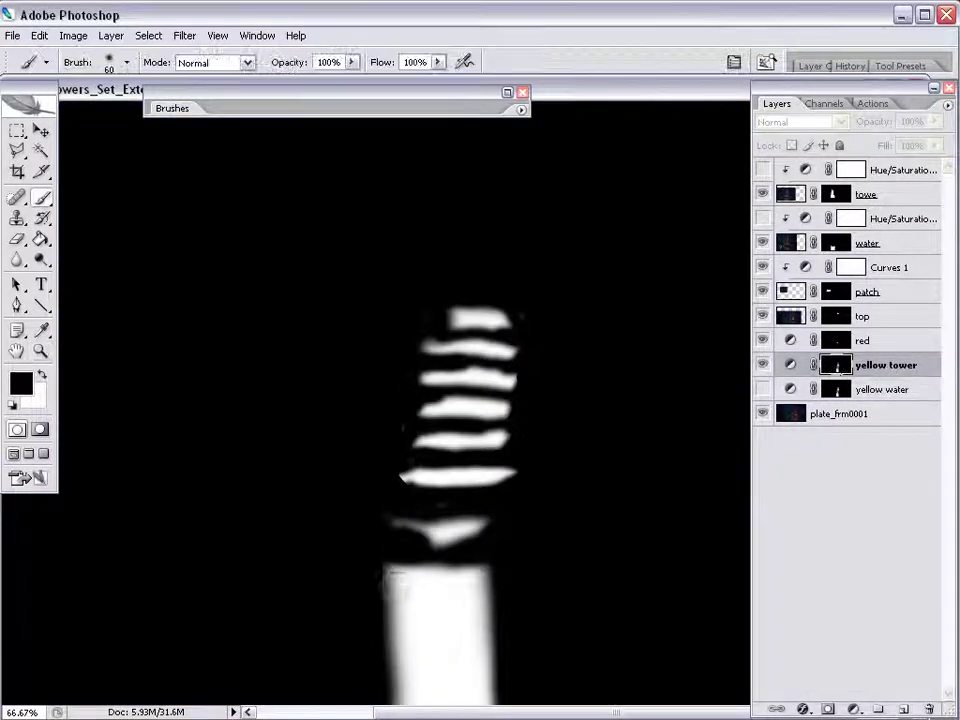
pyautogui.press(']')
pyautogui.press(']')
pyautogui.press(']')
pyautogui.press(']')
pyautogui.moveTo(405, 611)
pyautogui.mouseDown()
pyautogui.moveTo(364, 624)
pyautogui.moveTo(522, 688)
pyautogui.moveTo(430, 688)
pyautogui.mouseUp()
# - Show yellow water and paint the tower's storeys out of its mask with the 100-pixel black brush
pyautogui.click(764, 390)
pyautogui.click(792, 390)
pyautogui.keyDown('alt'); pyautogui.click(835, 391); pyautogui.keyUp('alt')
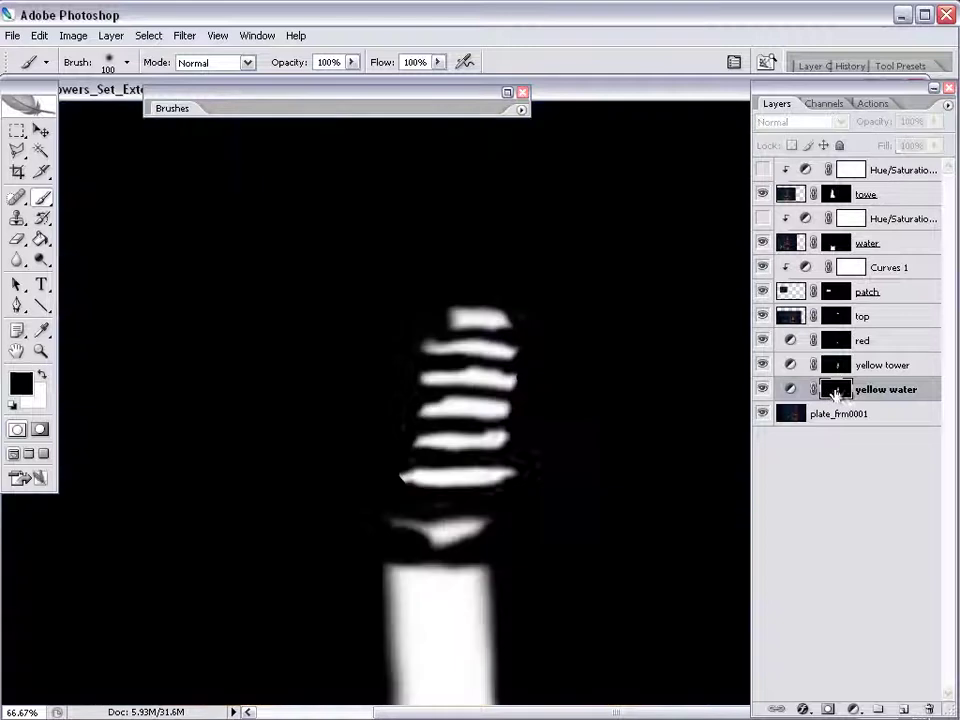
pyautogui.moveTo(430, 530)
pyautogui.mouseDown()
pyautogui.moveTo(386, 514)
pyautogui.moveTo(433, 482)
pyautogui.moveTo(475, 293)
pyautogui.moveTo(467, 444)
pyautogui.mouseUp()
pyautogui.keyDown('alt'); pyautogui.click(832, 394); pyautogui.keyUp('alt')
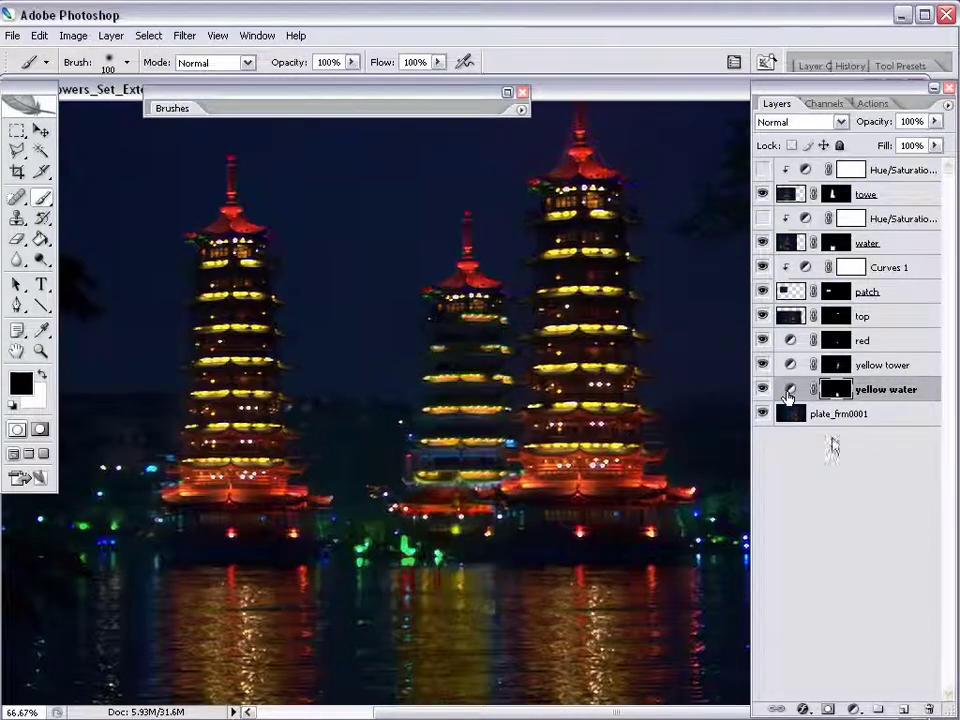
# - Add a Curves adjustment above yellow water for the reflection, with a shadow point at input 38, output 35 and slightly raised highlights
pyautogui.hotkey('ctrl', '-')
pyautogui.click(853, 709)
pyautogui.click(850, 411)
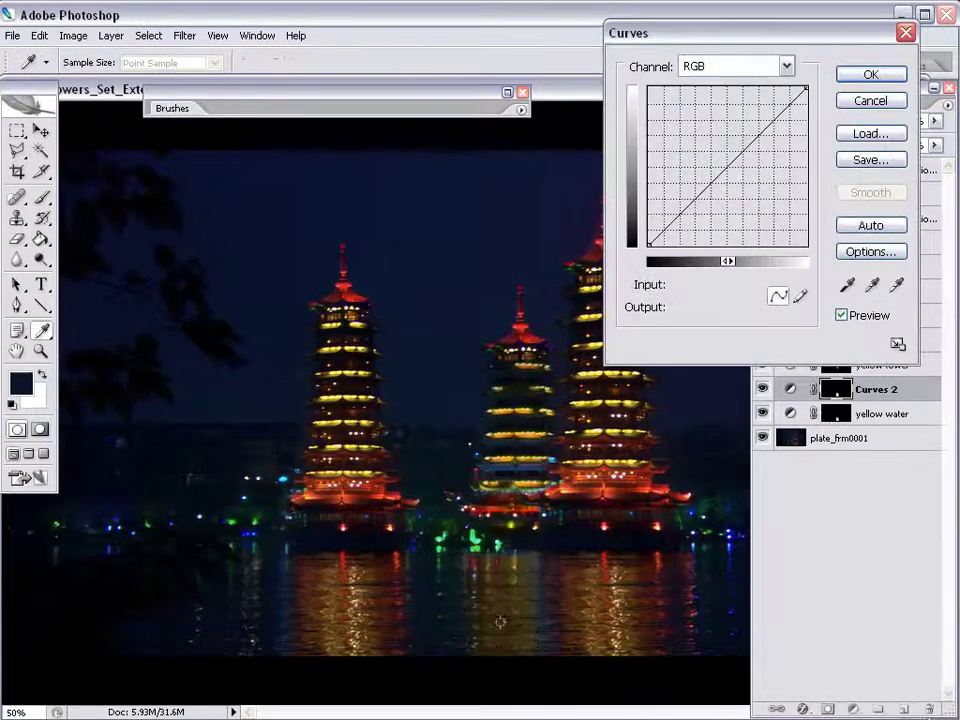
pyautogui.click(513, 566)
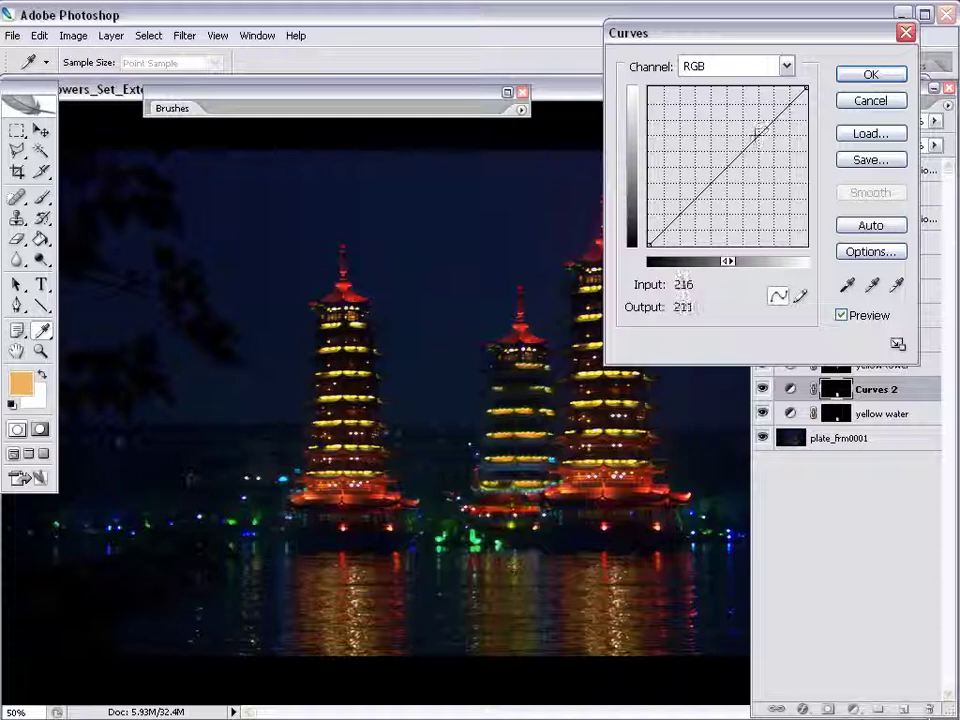
pyautogui.click(763, 129)
pyautogui.moveTo(492, 611); pyautogui.dragTo(475, 592)
pyautogui.click(672, 223)
pyautogui.moveTo(672, 223); pyautogui.dragTo(673, 224)
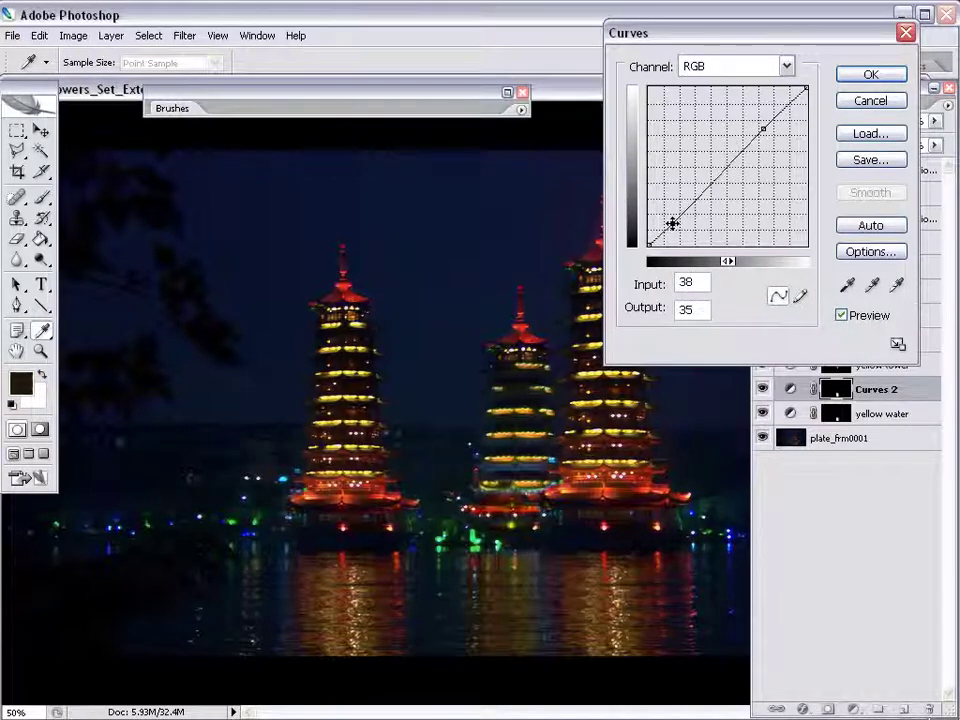
pyautogui.moveTo(759, 127); pyautogui.dragTo(758, 125)
pyautogui.press('Return')
# - Compare the middle tower's reflection with Curves 2 off and on
pyautogui.press('z')
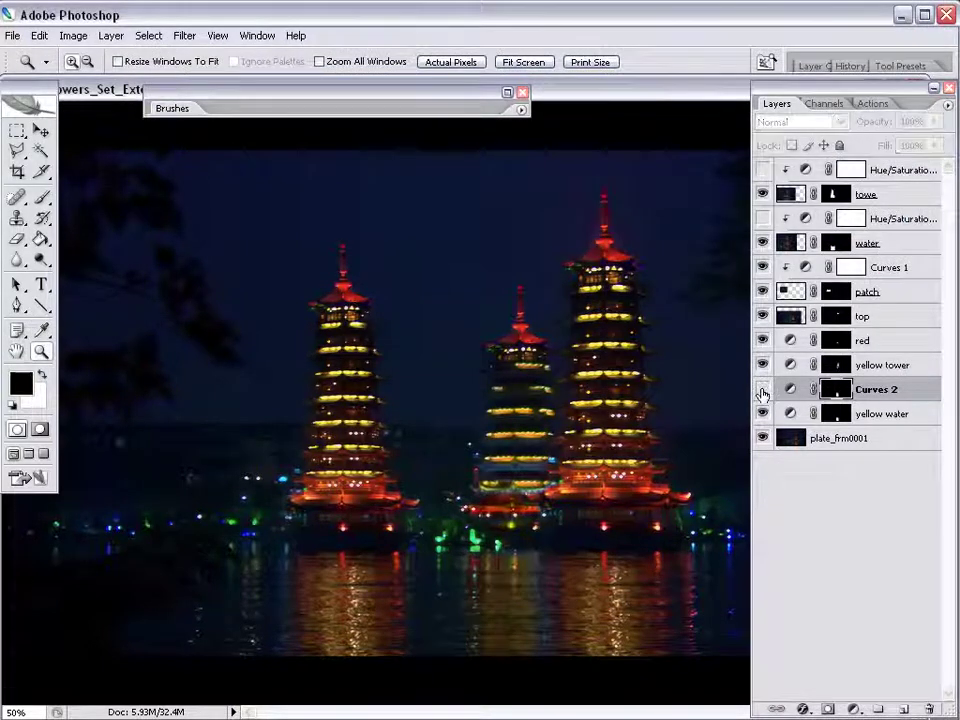
pyautogui.click(762, 389)
pyautogui.click(762, 389)
pyautogui.click(762, 390)
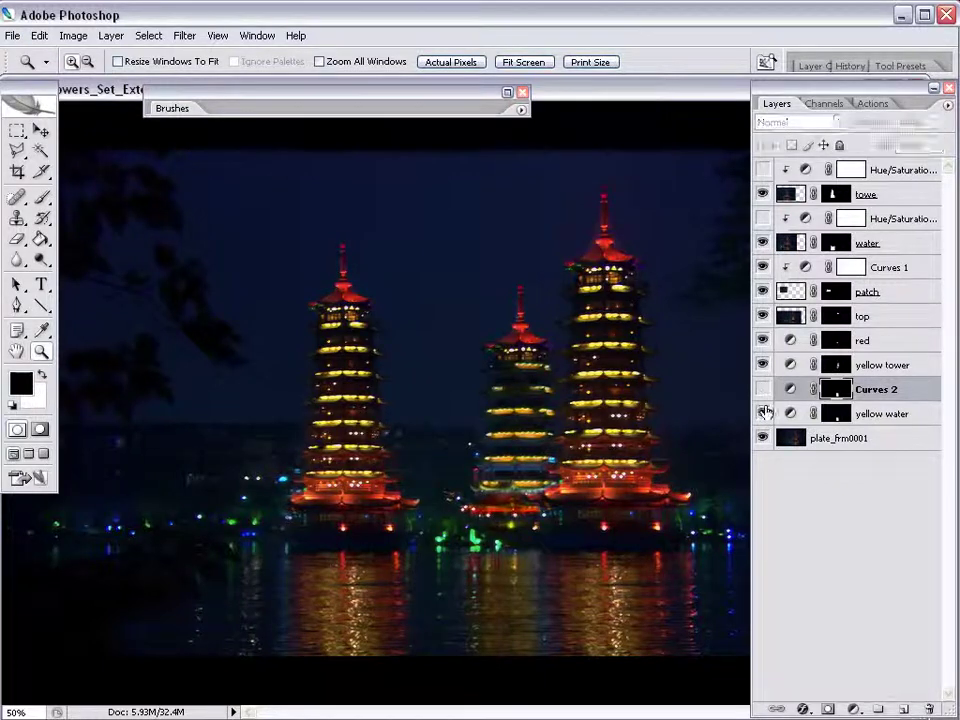
# - Paint the reflection's left strip out of yellow water's mask in black within a feathered rectangular selection
pyautogui.click(836, 415)
pyautogui.moveTo(572, 464); pyautogui.dragTo(465, 657)
pyautogui.moveTo(525, 578); pyautogui.dragTo(595, 578)
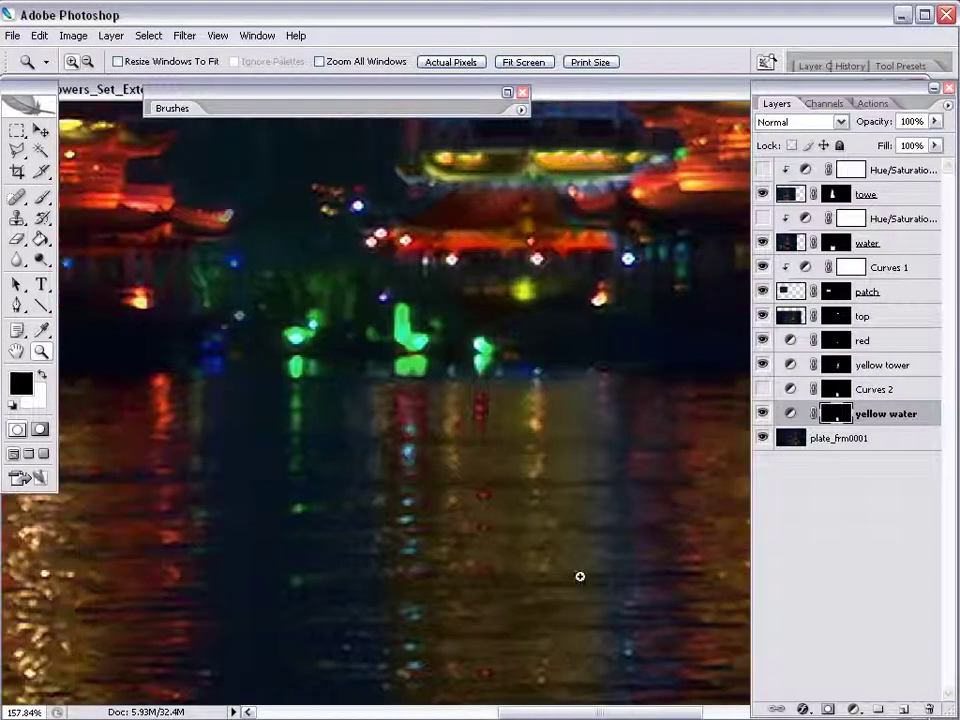
pyautogui.press('m')
pyautogui.moveTo(432, 317); pyautogui.dragTo(282, 703)
pyautogui.hotkey('ctrl', 'alt', 'd')
pyautogui.press('Return')
pyautogui.hotkey('ctrl', 'h')
pyautogui.press('b')
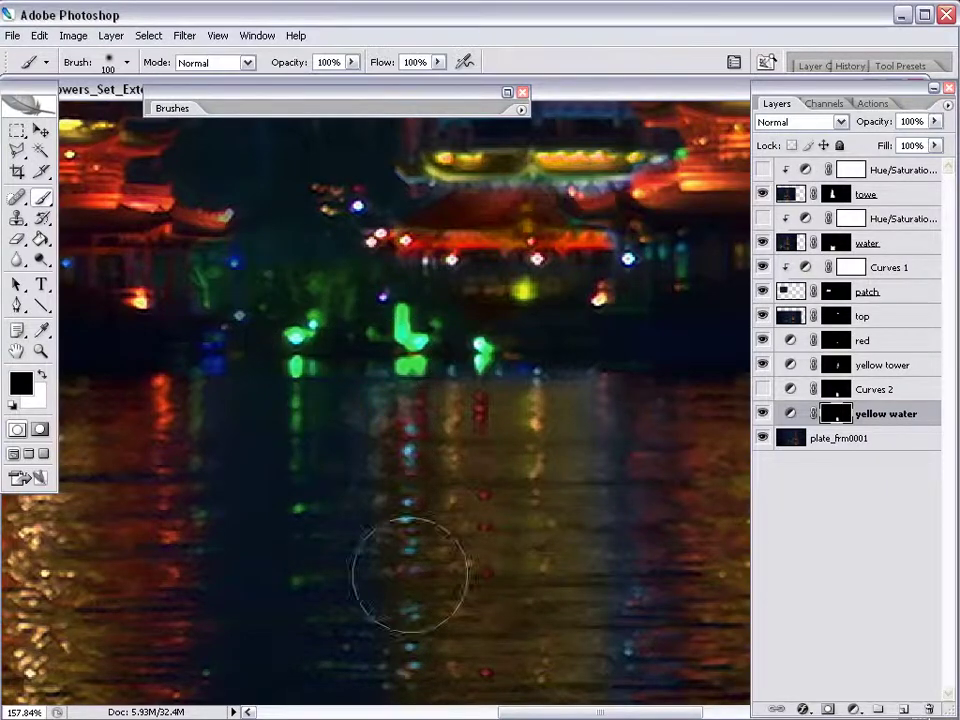
pyautogui.hotkey('ctrl', 'alt', '0')
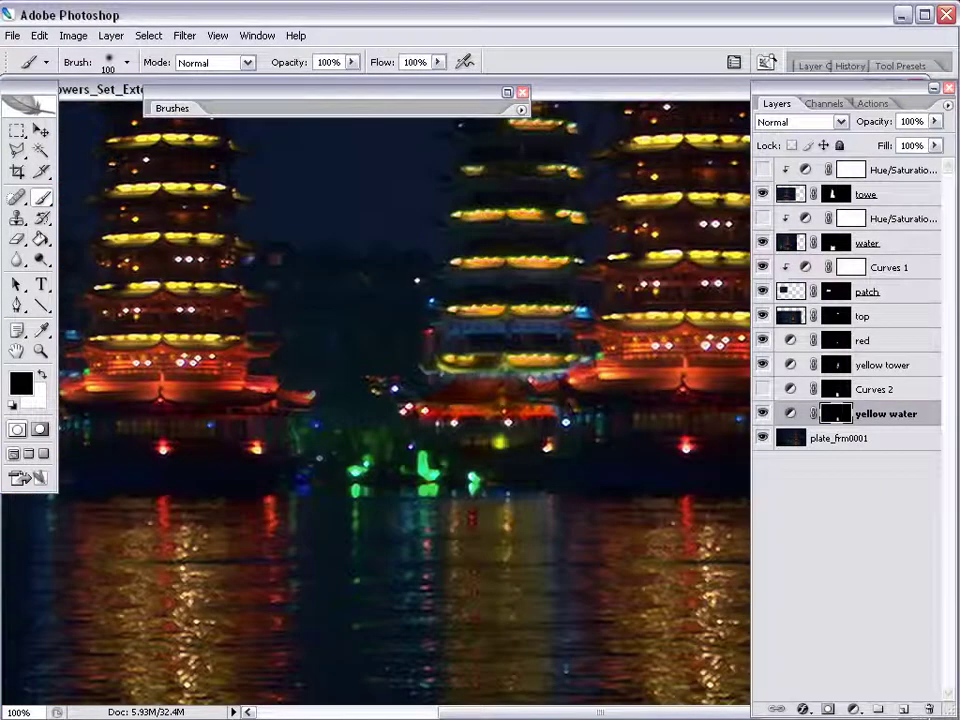
pyautogui.moveTo(523, 287); pyautogui.dragTo(435, 289)
pyautogui.press('z')
pyautogui.keyDown('alt'); pyautogui.click(416, 459); pyautogui.keyUp('alt')
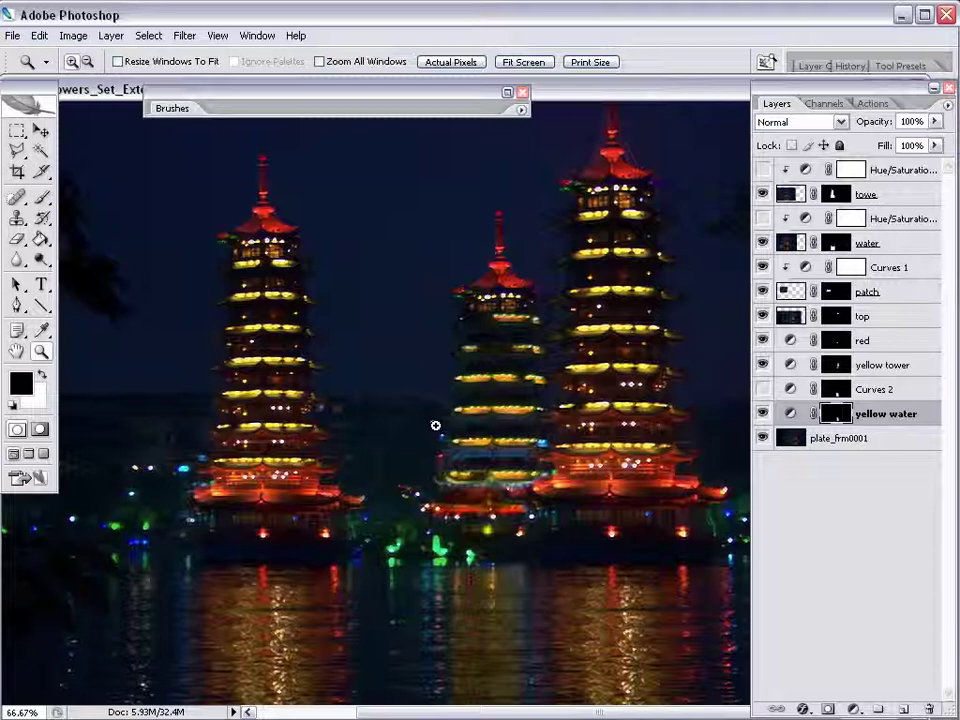
# - Compare the reflection with yellow water off and on, and check its opacity at 100%
pyautogui.click(763, 413)
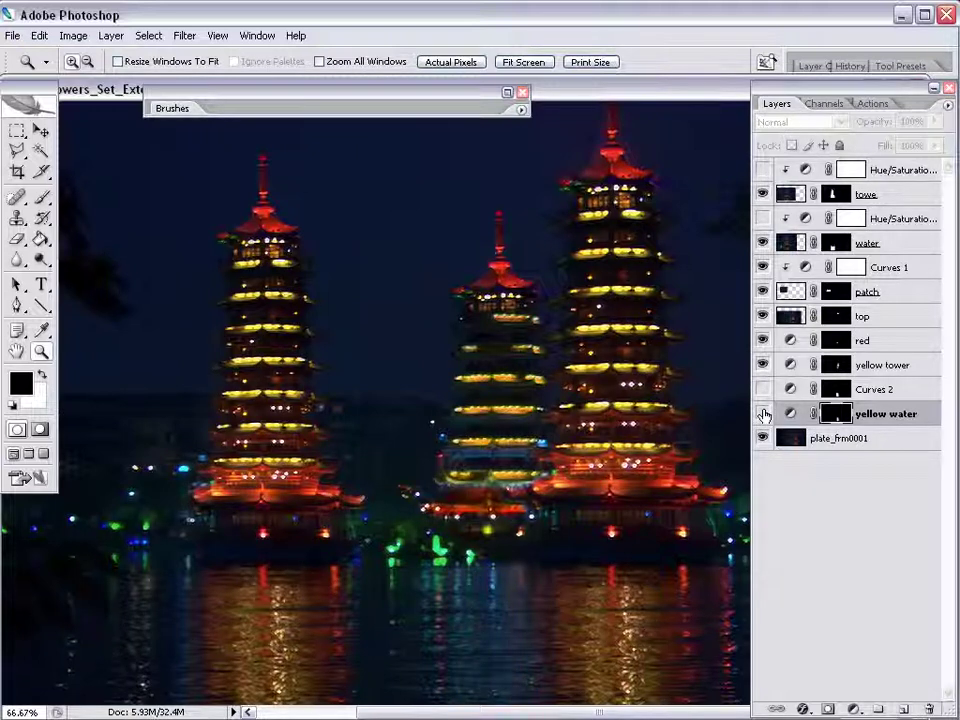
pyautogui.click(763, 413)
pyautogui.click(934, 121)
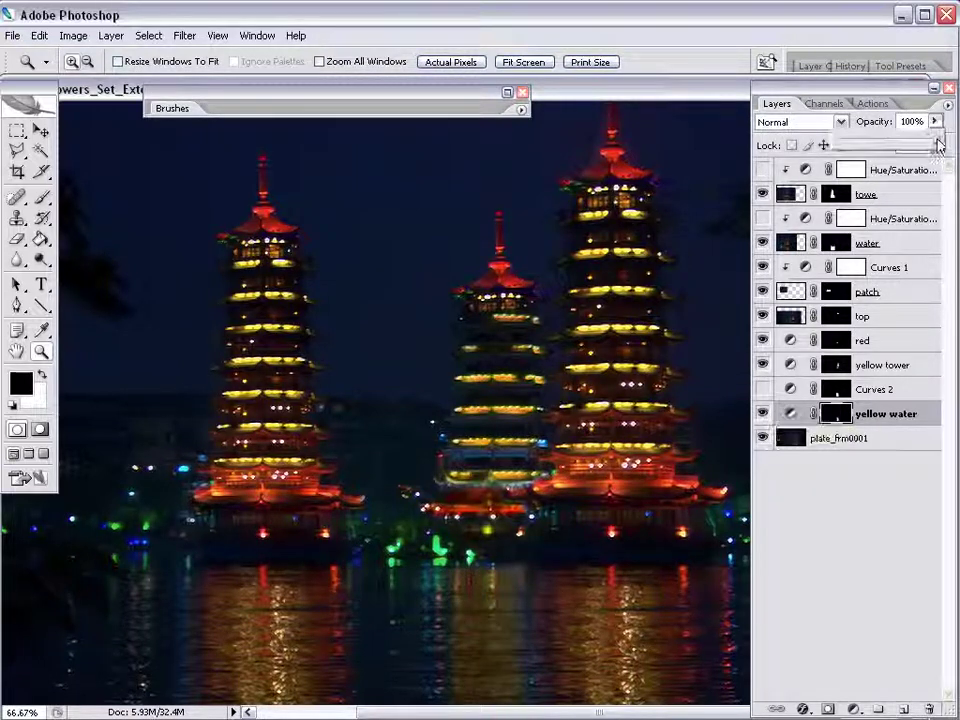
pyautogui.moveTo(938, 145)
pyautogui.mouseDown()
pyautogui.moveTo(918, 146)
pyautogui.moveTo(940, 144)
pyautogui.mouseUp()
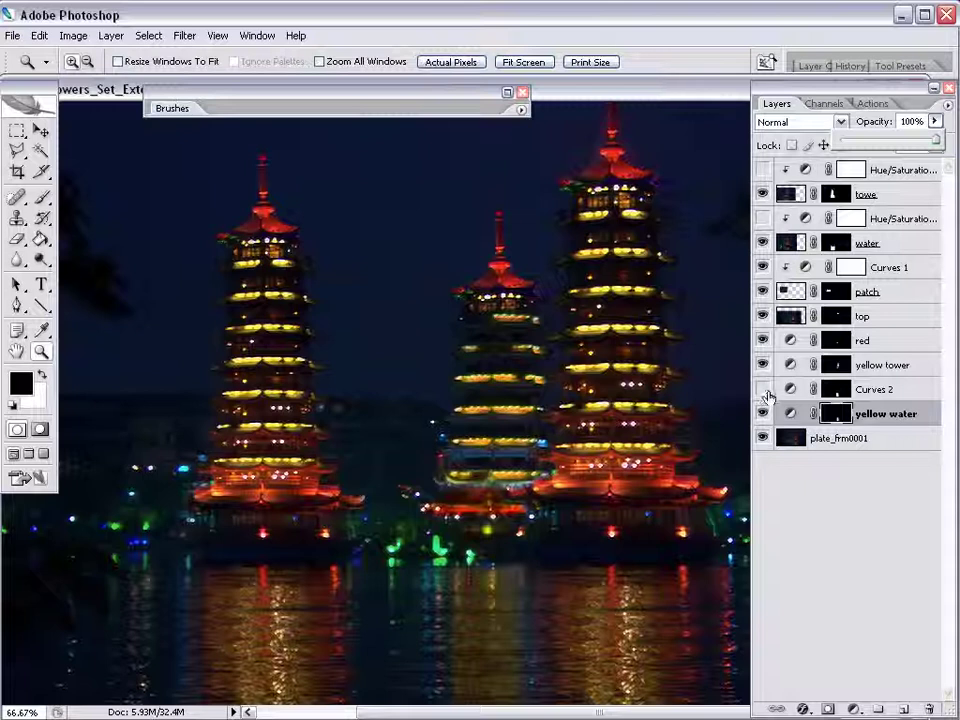
# - Replace Curves 2's mask with one made from yellow water's mask, and view the whole composite without palettes
pyautogui.keyDown('ctrl'); pyautogui.click(835, 408); pyautogui.keyUp('ctrl')
pyautogui.moveTo(836, 389); pyautogui.dragTo(929, 709)
pyautogui.click(444, 294)
pyautogui.click(828, 709)
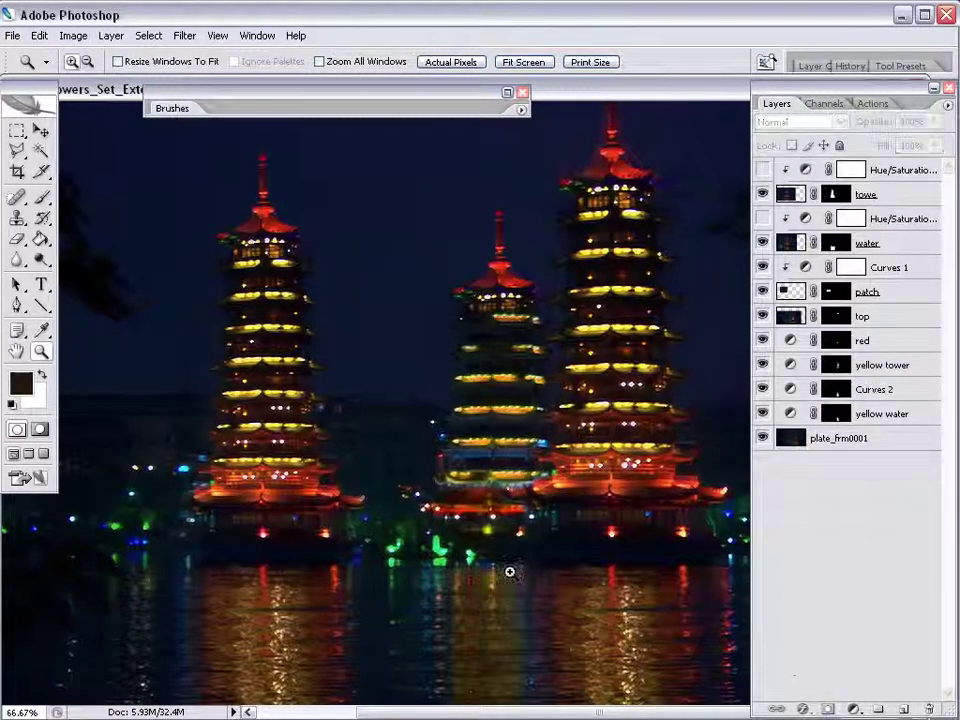
pyautogui.hotkey('ctrl', '-')
pyautogui.press('Tab')
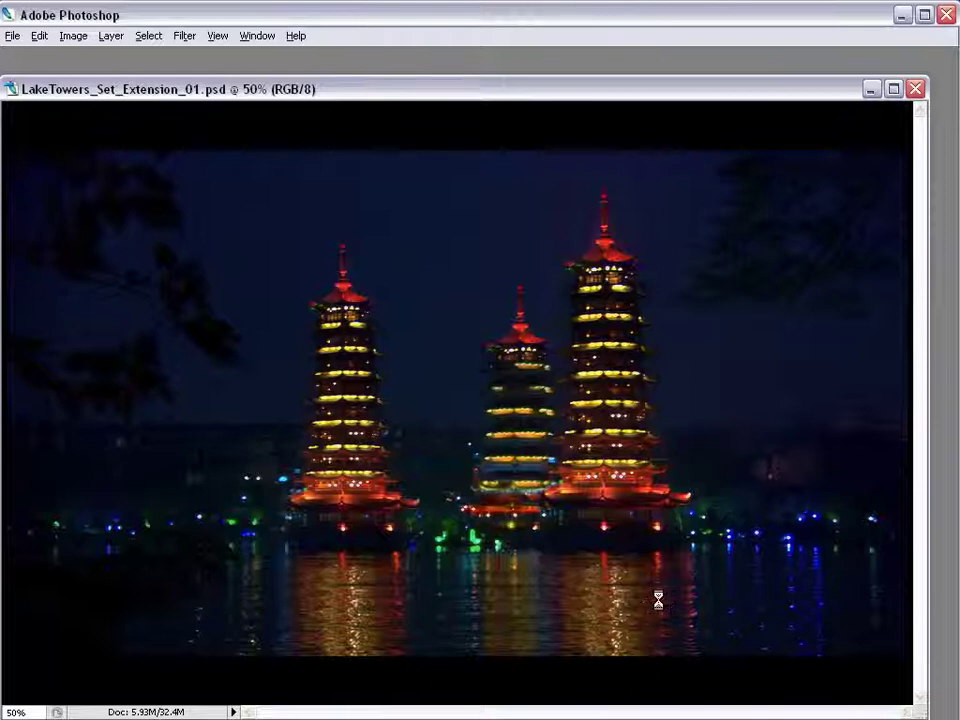
pyautogui.press('Tab')
# - Paint the blue storey near the middle tower's base into yellow tower's mask with a smaller white brush
pyautogui.press('z')
pyautogui.moveTo(255, 405); pyautogui.dragTo(414, 516)
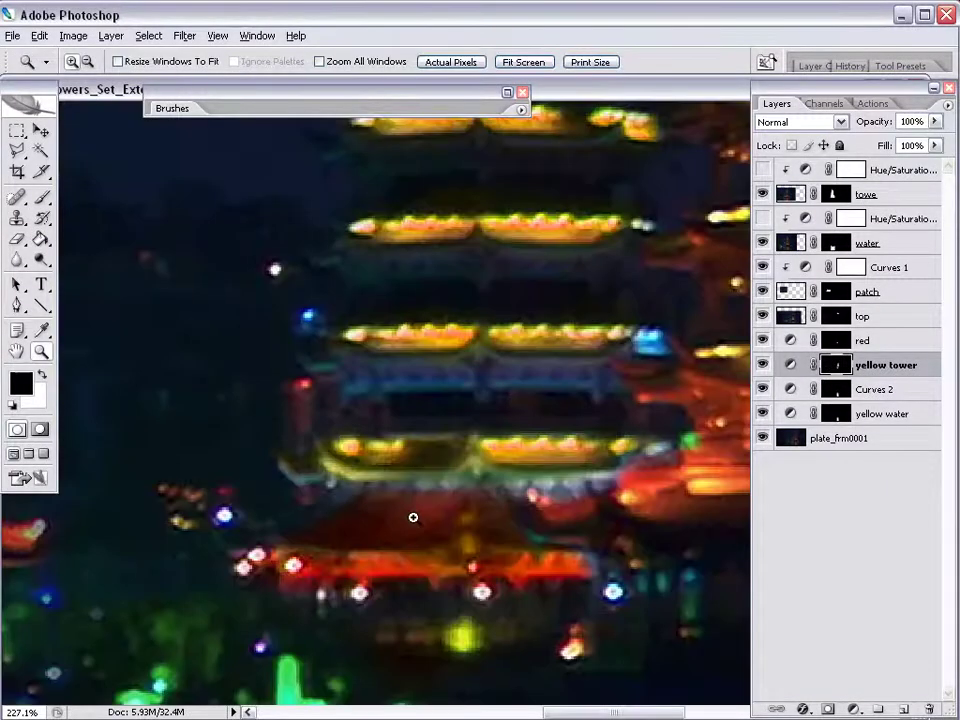
pyautogui.press('b')
pyautogui.press('[')
pyautogui.press('[')
pyautogui.press('[')
pyautogui.press('[')
pyautogui.press('[')
pyautogui.press('x')
pyautogui.moveTo(354, 378)
pyautogui.mouseDown()
pyautogui.moveTo(405, 380)
pyautogui.moveTo(469, 365)
pyautogui.moveTo(595, 372)
pyautogui.moveTo(296, 354)
pyautogui.moveTo(600, 393)
pyautogui.mouseUp()
# - Trim the yellow spill at both ends of that storey out of yellow tower's mask with a smaller black brush
pyautogui.press('[')
pyautogui.press('[')
pyautogui.press('x')
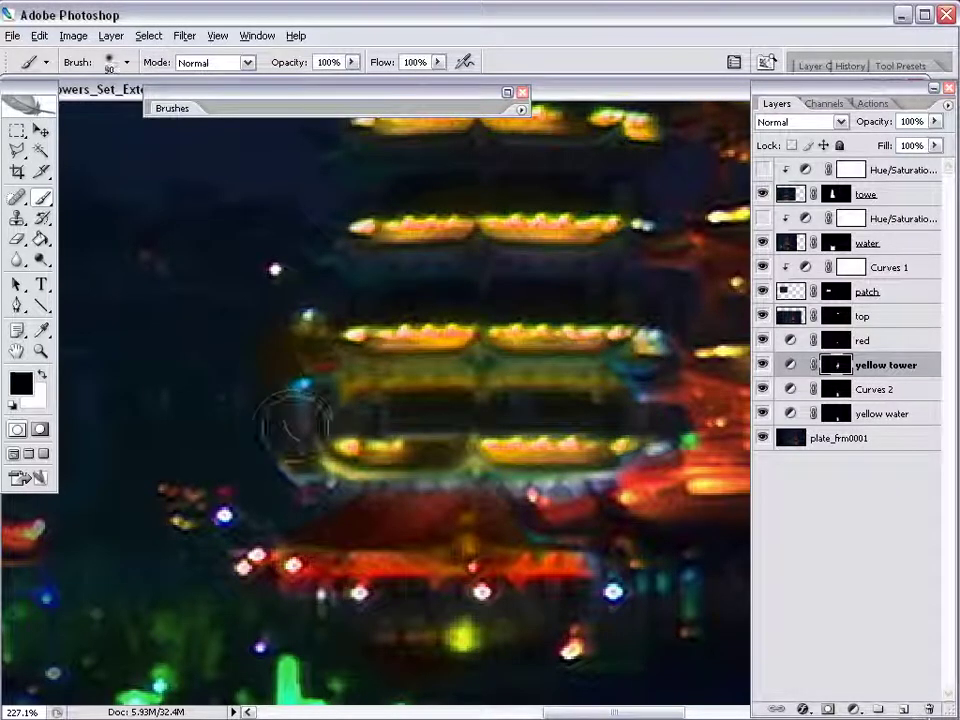
pyautogui.moveTo(318, 416); pyautogui.dragTo(250, 319)
pyautogui.moveTo(638, 390)
pyautogui.mouseDown()
pyautogui.moveTo(639, 362)
pyautogui.moveTo(655, 346)
pyautogui.mouseUp()
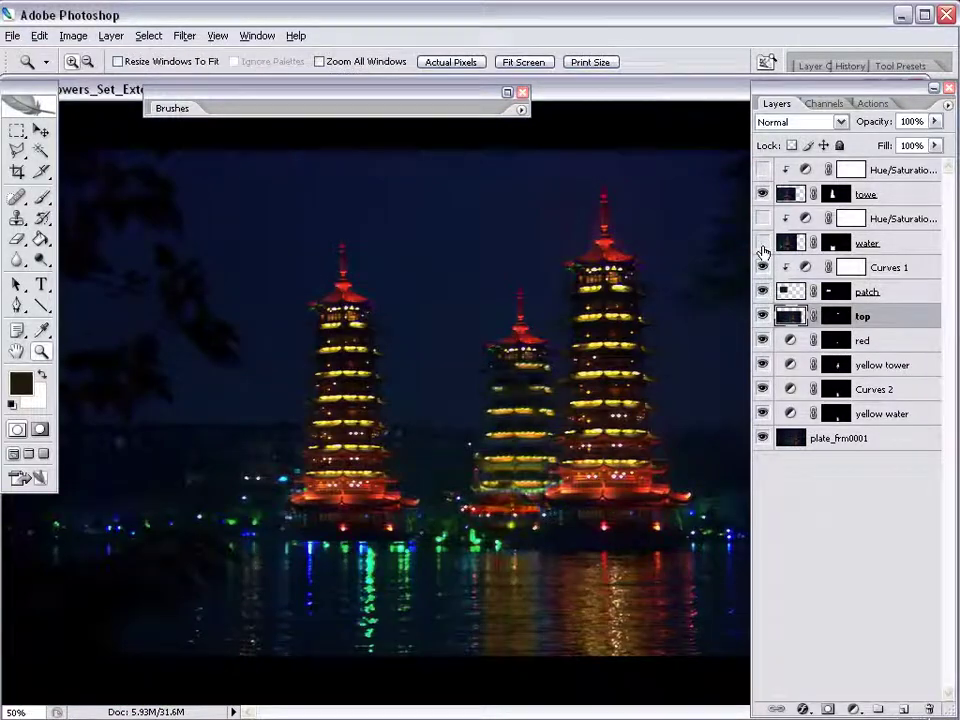
# - Show the water layer and delete the Hue/Saturation adjustment clipped to it
pyautogui.click(763, 244)
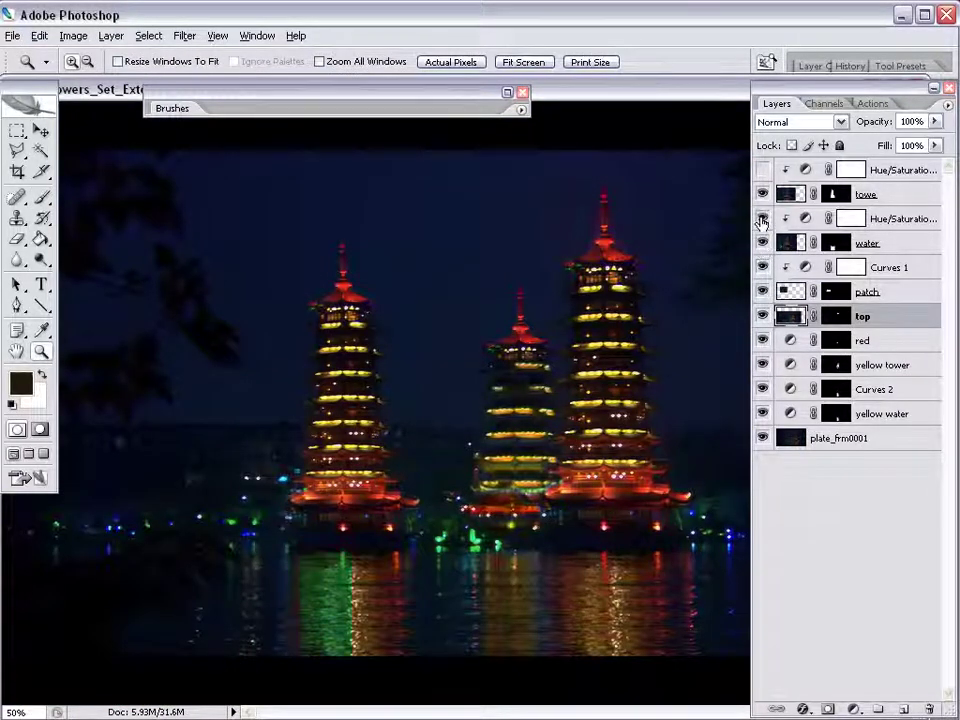
pyautogui.click(788, 218)
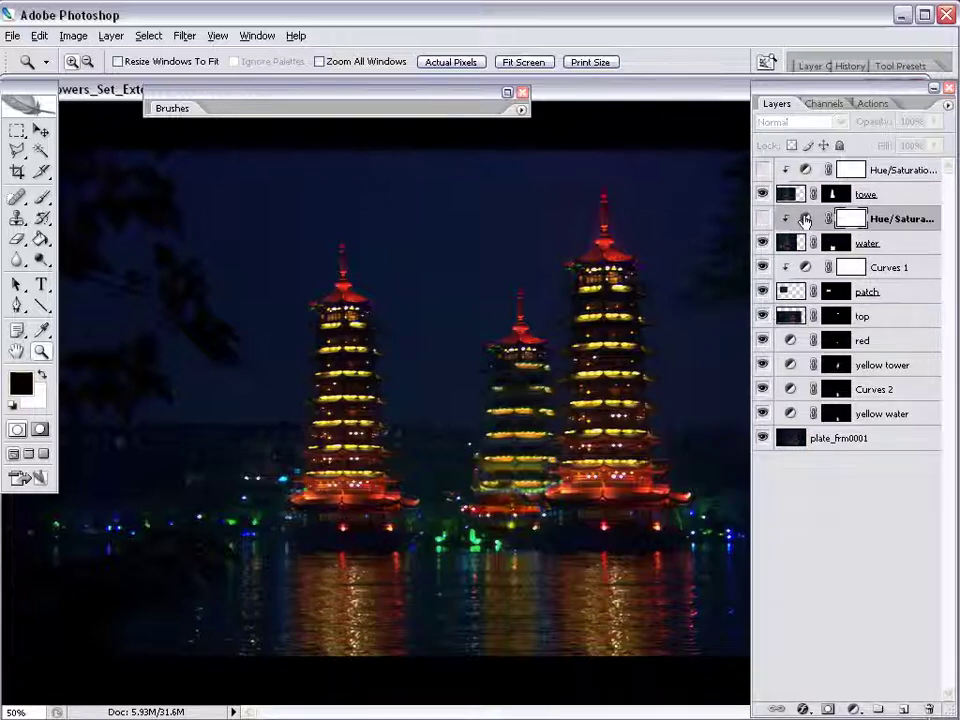
pyautogui.press('Delete')
# - Turn on the Hue/Saturation adjustment clipped to towe and set its hue to -4
pyautogui.click(762, 170)
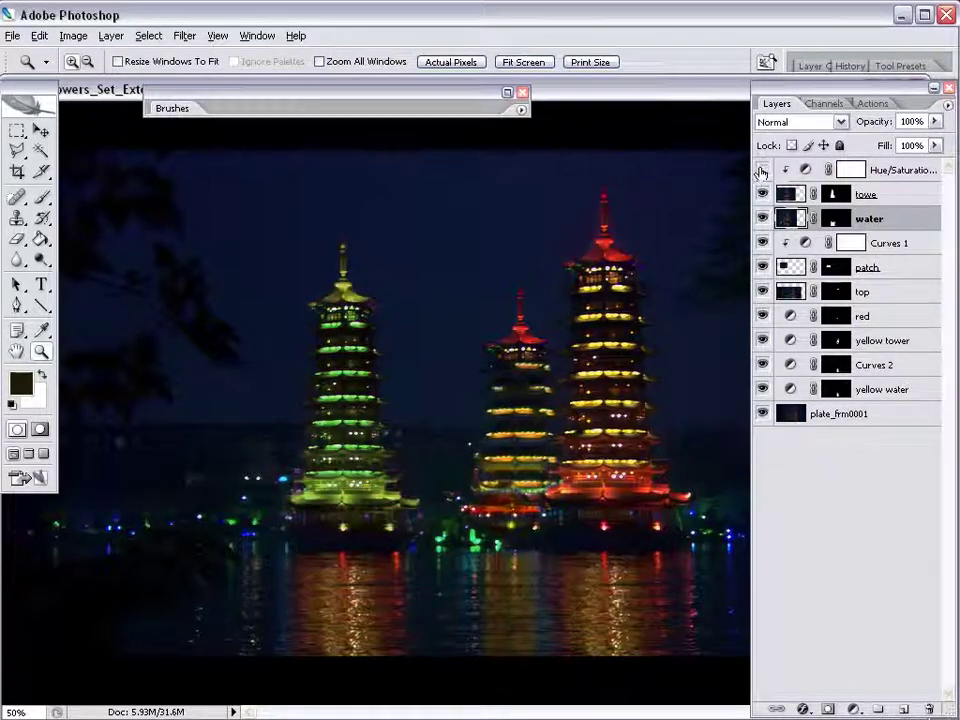
pyautogui.click(762, 170)
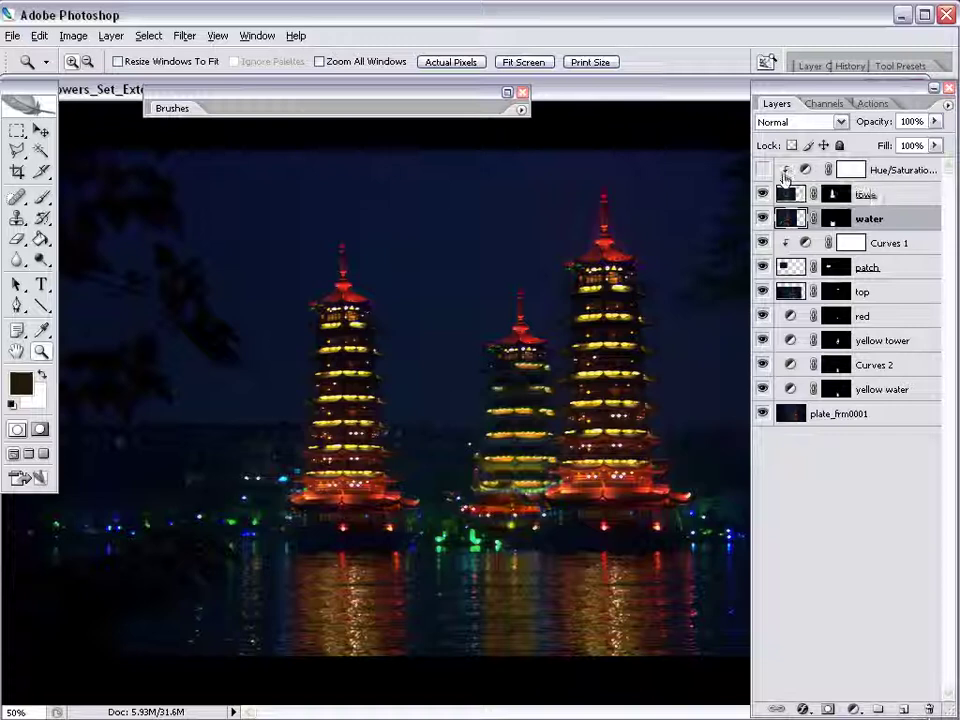
pyautogui.click(762, 170)
pyautogui.doubleClick(806, 170)
pyautogui.moveTo(806, 122); pyautogui.dragTo(754, 122)
pyautogui.moveTo(730, 170); pyautogui.dragTo(754, 171)
pyautogui.moveTo(754, 125)
pyautogui.mouseDown()
pyautogui.moveTo(744, 124)
pyautogui.moveTo(757, 119)
pyautogui.mouseUp()
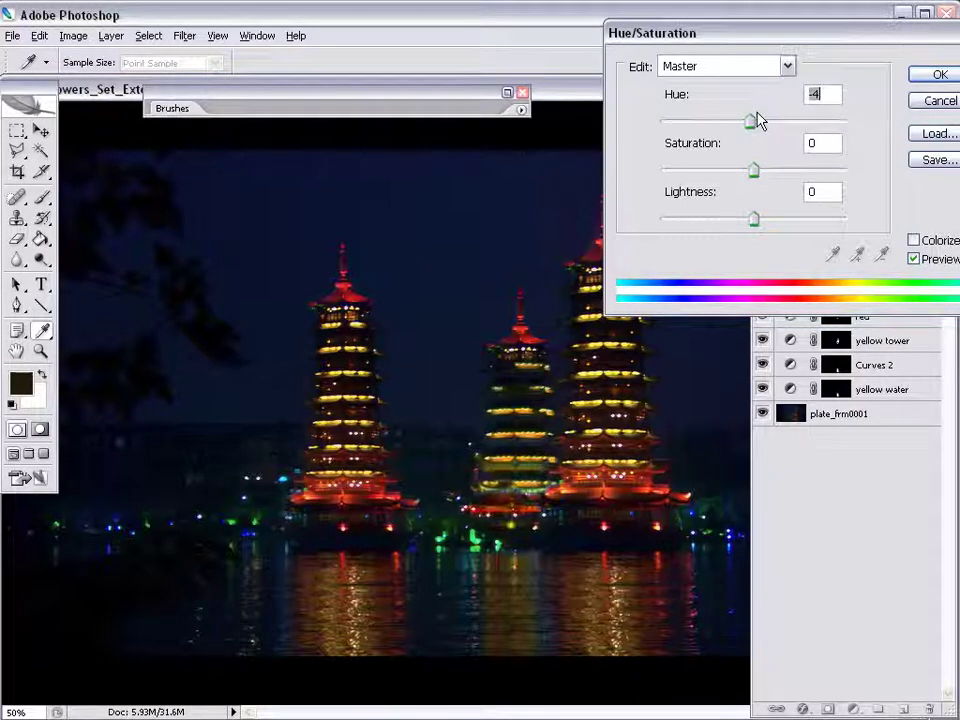
pyautogui.press('Return')
pyautogui.press('z')
# - Flip the towe layer's image horizontally about a pivot placed at the waterline below the copied tower
pyautogui.click(763, 194)
pyautogui.click(763, 194)
pyautogui.click(792, 194)
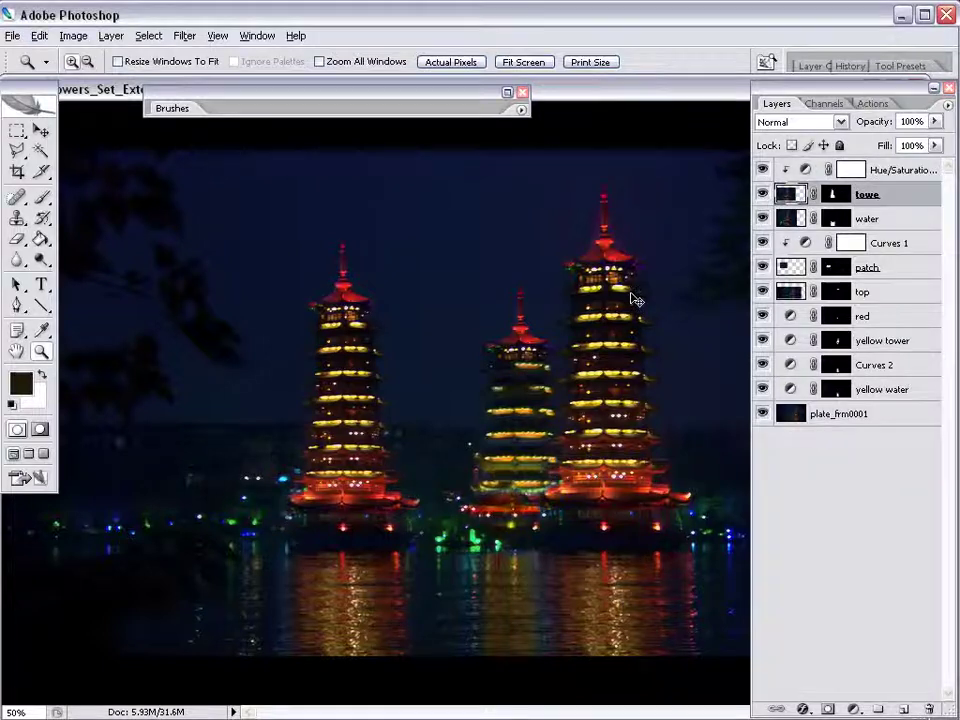
pyautogui.hotkey('ctrl', 't')
pyautogui.moveTo(213, 423); pyautogui.dragTo(344, 547)
pyautogui.rightClick(403, 430)
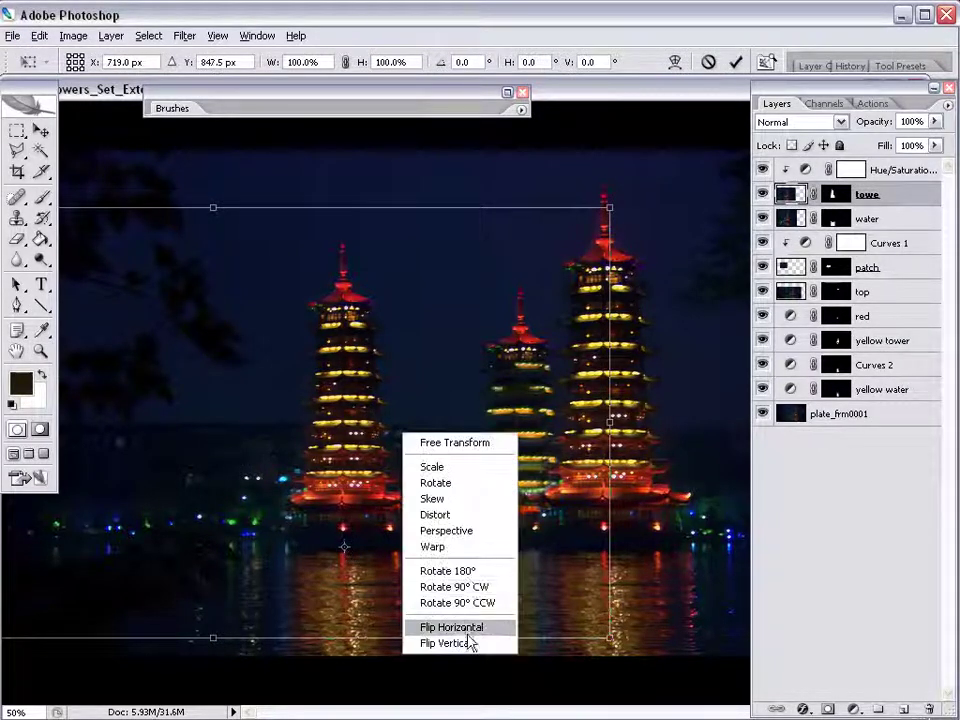
pyautogui.click(466, 626)
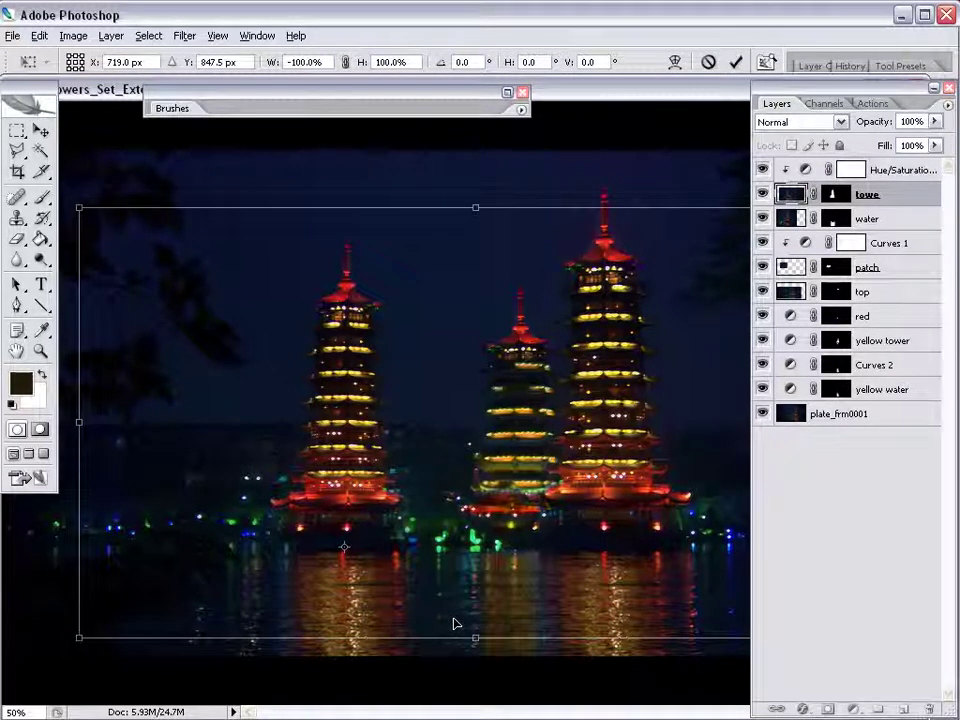
# - Skew the flipped tower horizontally by 0.9° to straighten its lean, and apply the transformation
pyautogui.rightClick(430, 385)
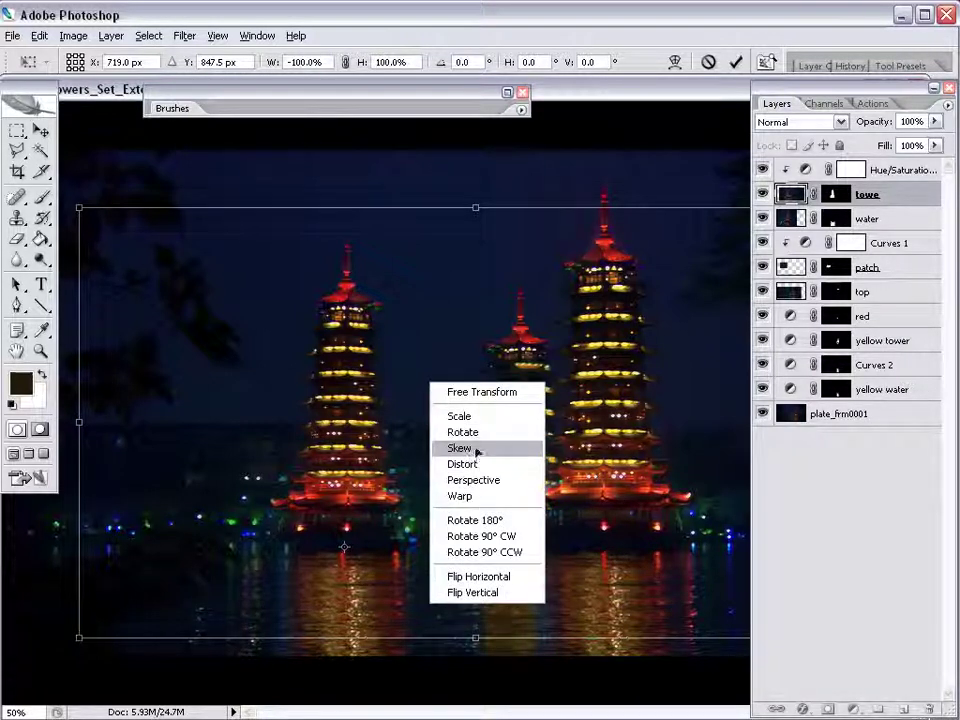
pyautogui.click(476, 452)
pyautogui.moveTo(476, 209); pyautogui.dragTo(475, 209)
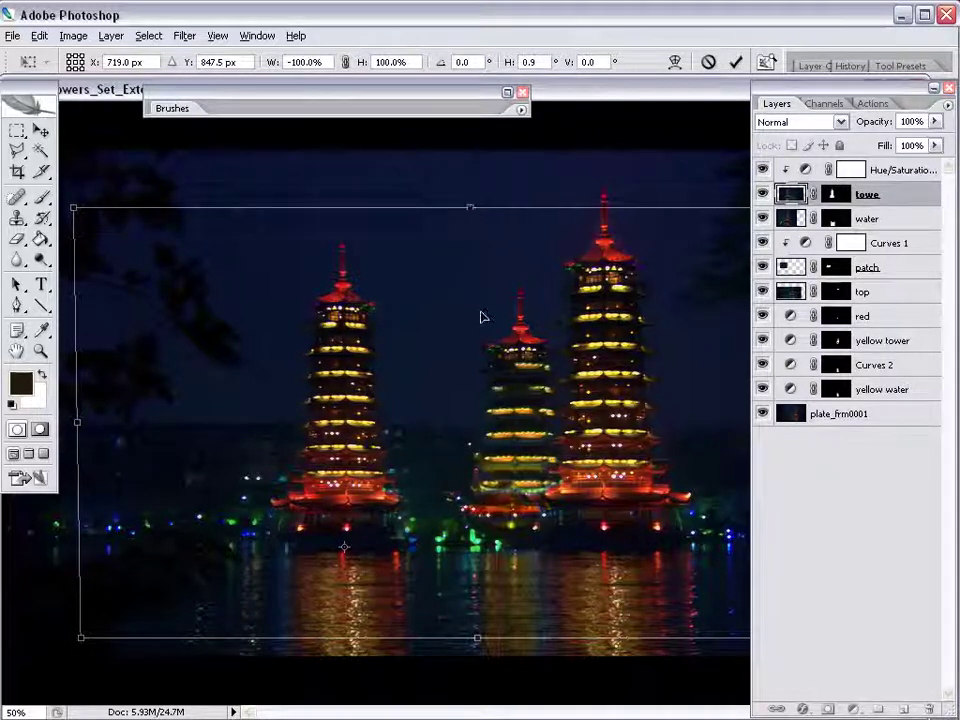
pyautogui.click(733, 63)
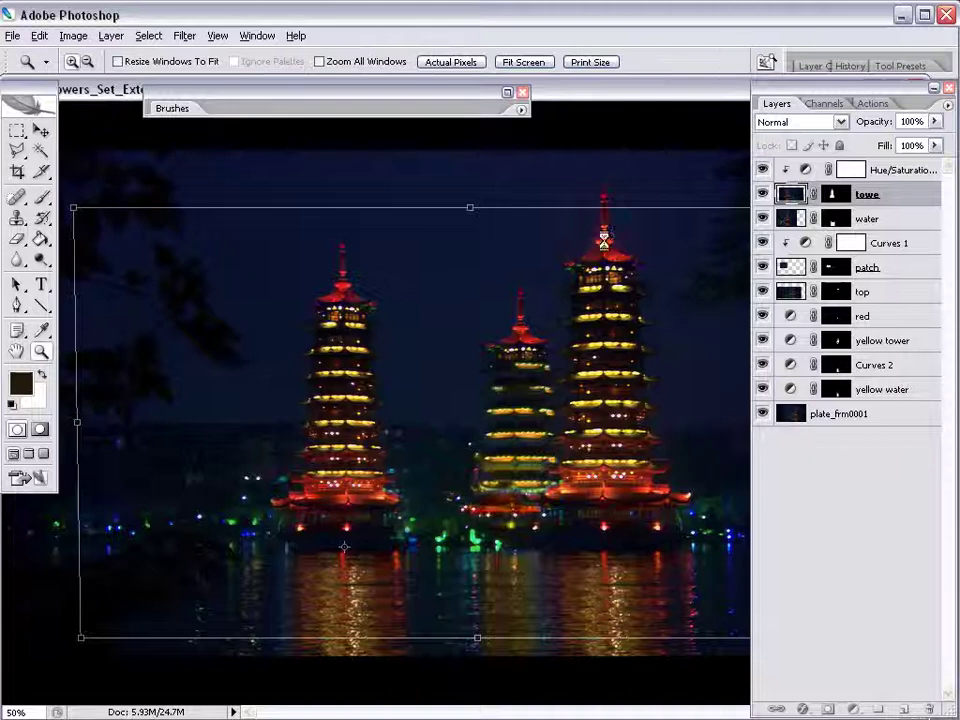
# - Nudge the flipped tower to the right, and shift the water layer's reflection to line up beneath it
pyautogui.hotkey('ctrl', 'z')
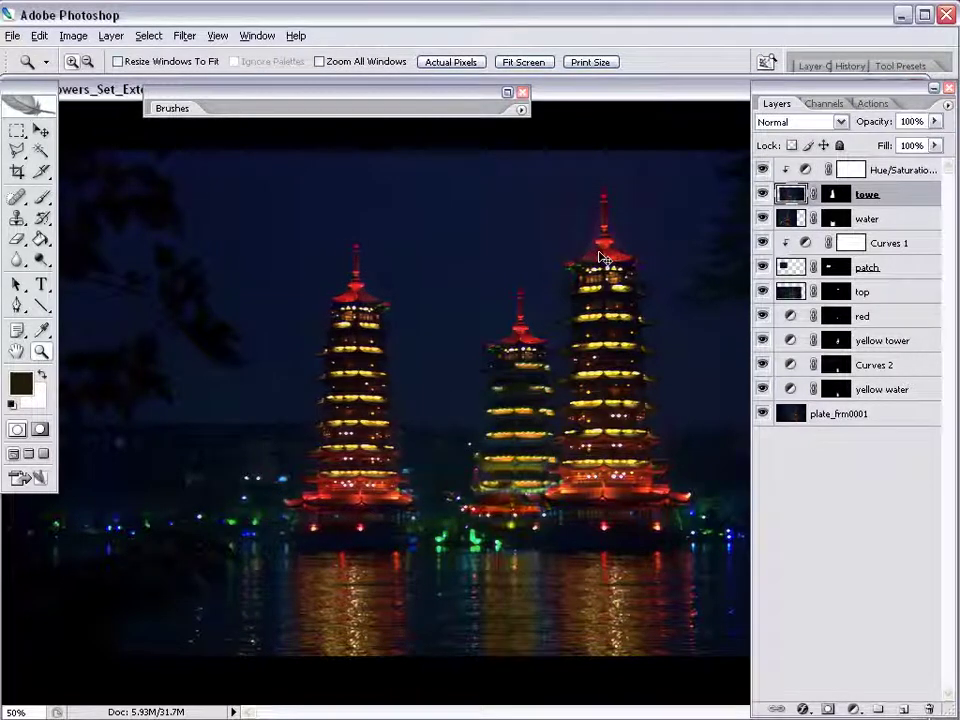
pyautogui.press('Tab')
pyautogui.hotkey('ctrl', 'z')
pyautogui.hotkey('ctrl', 'z')
pyautogui.hotkey('ctrl', 'z')
pyautogui.hotkey('ctrl', 'z')
pyautogui.hotkey('ctrl', 'z')
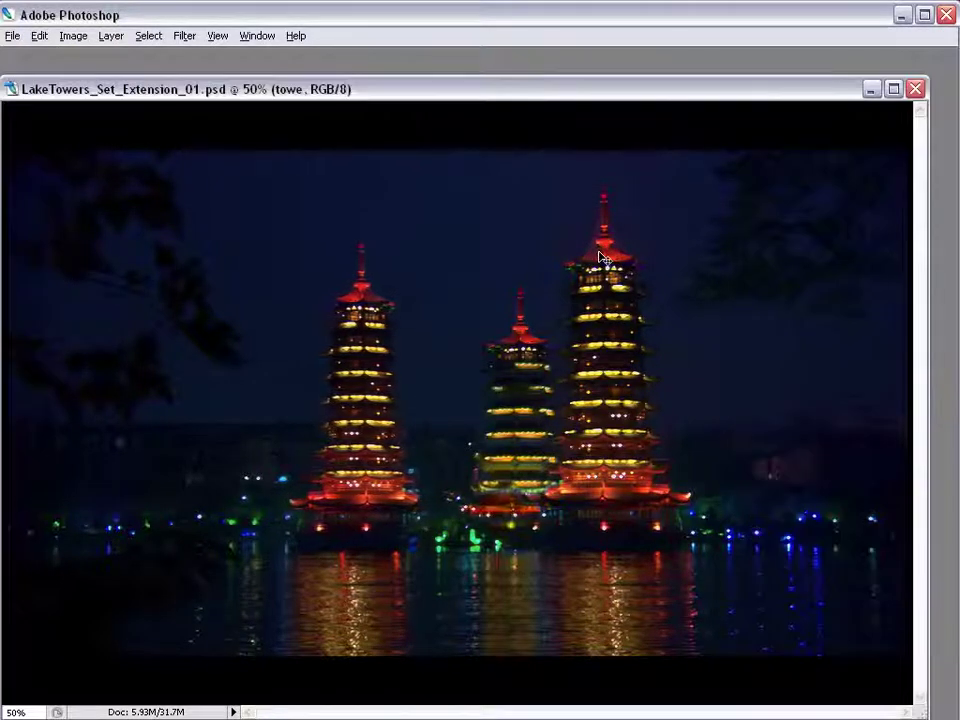
pyautogui.press('Tab')
pyautogui.click(788, 220)
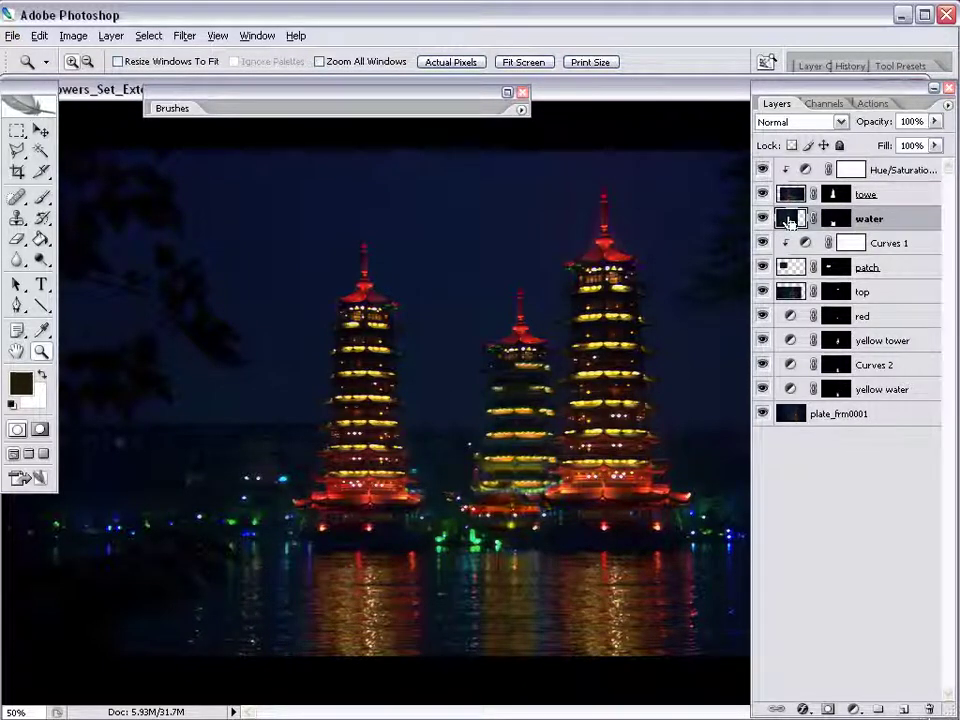
# - Duplicate a red lamp from the copied tower's base on a separate layer and place it above the right-hand red reflection
pyautogui.click(785, 199)
pyautogui.moveTo(418, 488); pyautogui.dragTo(283, 578)
pyautogui.moveTo(526, 416); pyautogui.dragTo(377, 520)
pyautogui.press('Tab')
pyautogui.moveTo(521, 506); pyautogui.dragTo(321, 407)
pyautogui.hotkey('ctrl', 'j')
pyautogui.moveTo(428, 487); pyautogui.dragTo(362, 481)
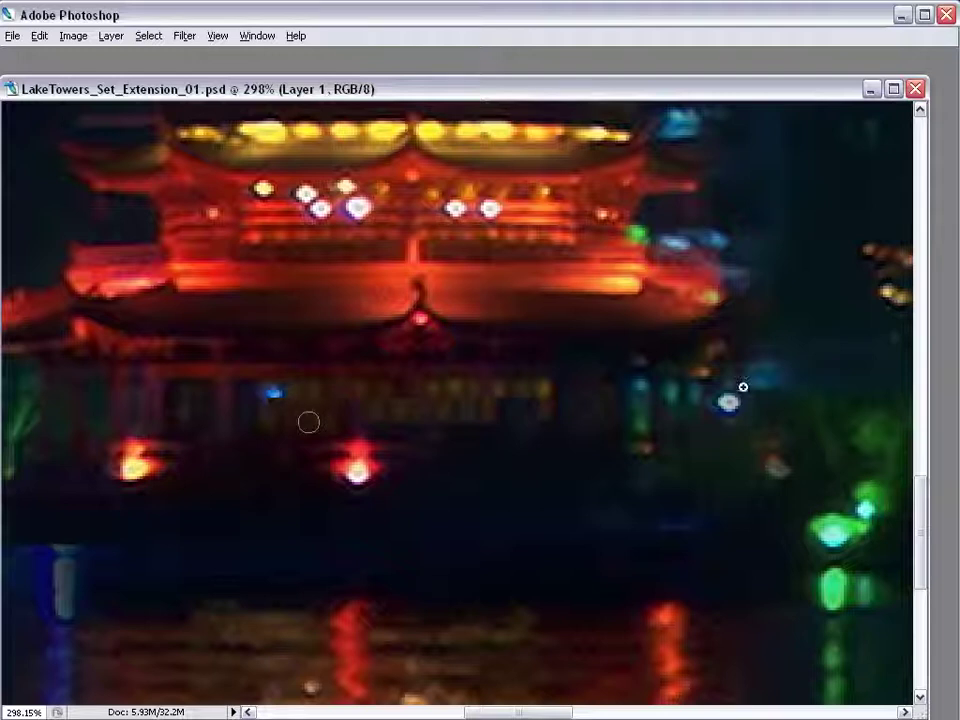
pyautogui.moveTo(743, 388); pyautogui.dragTo(546, 528)
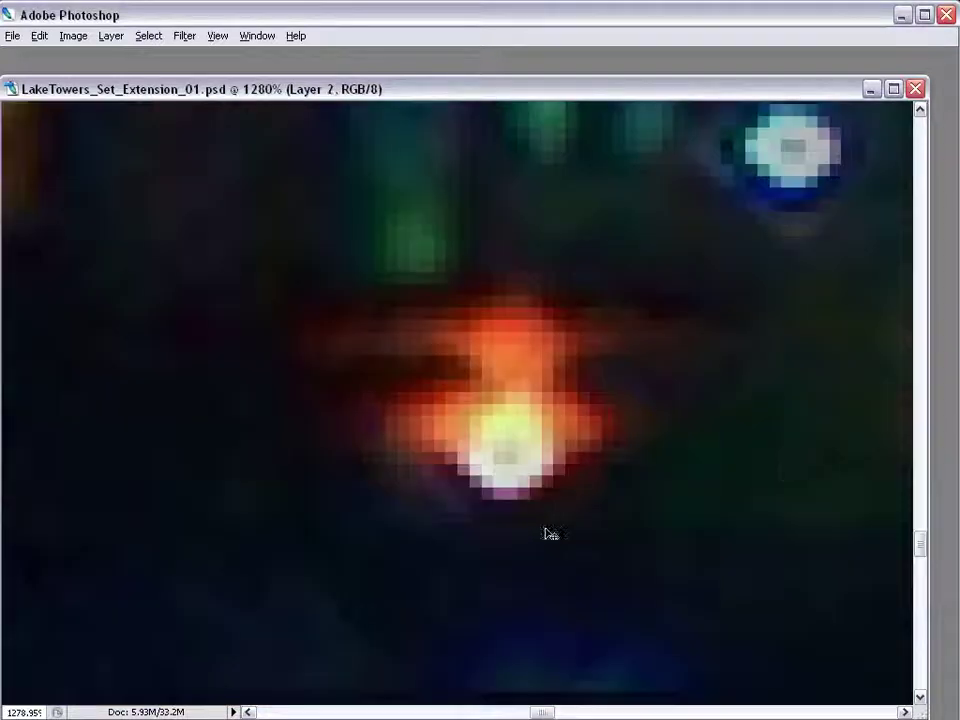
# - Paint a small pale yellow highlight into the upper glow of the added lamp with a tiny brush
pyautogui.press('e')
pyautogui.press('[')
pyautogui.press('[')
pyautogui.press('[')
pyautogui.press('[')
pyautogui.press('[')
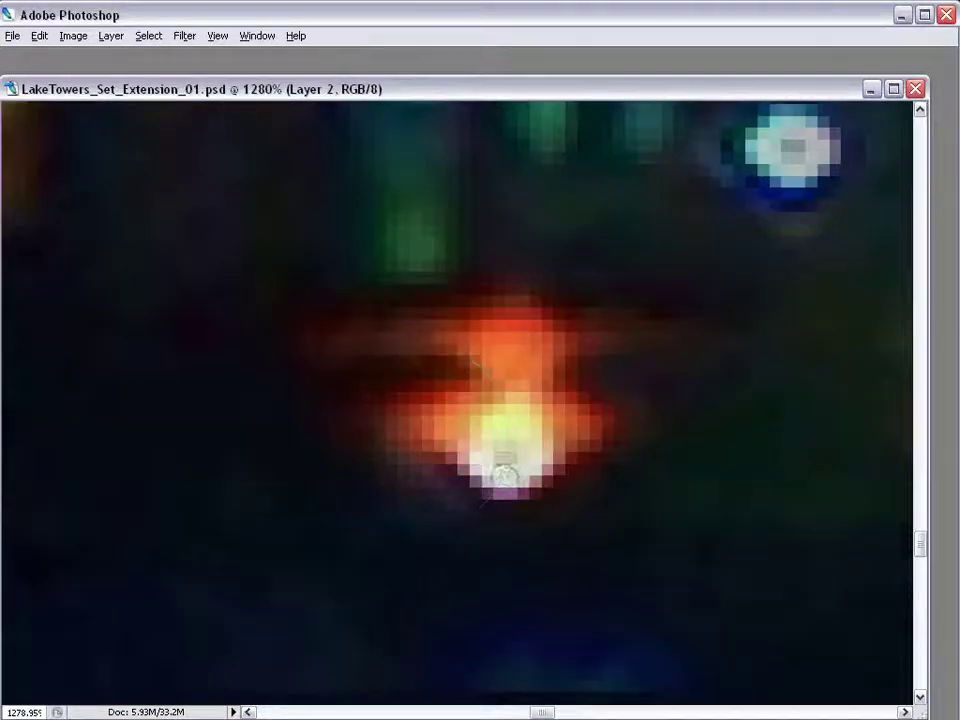
pyautogui.click(510, 350)
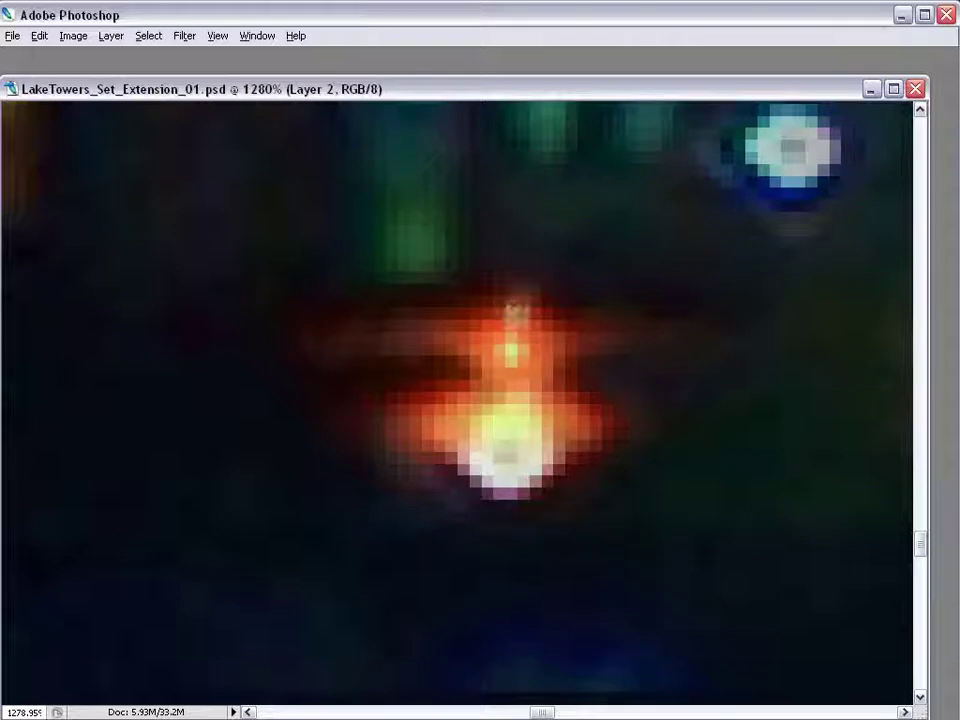
pyautogui.hotkey('ctrl', 'alt', '0')
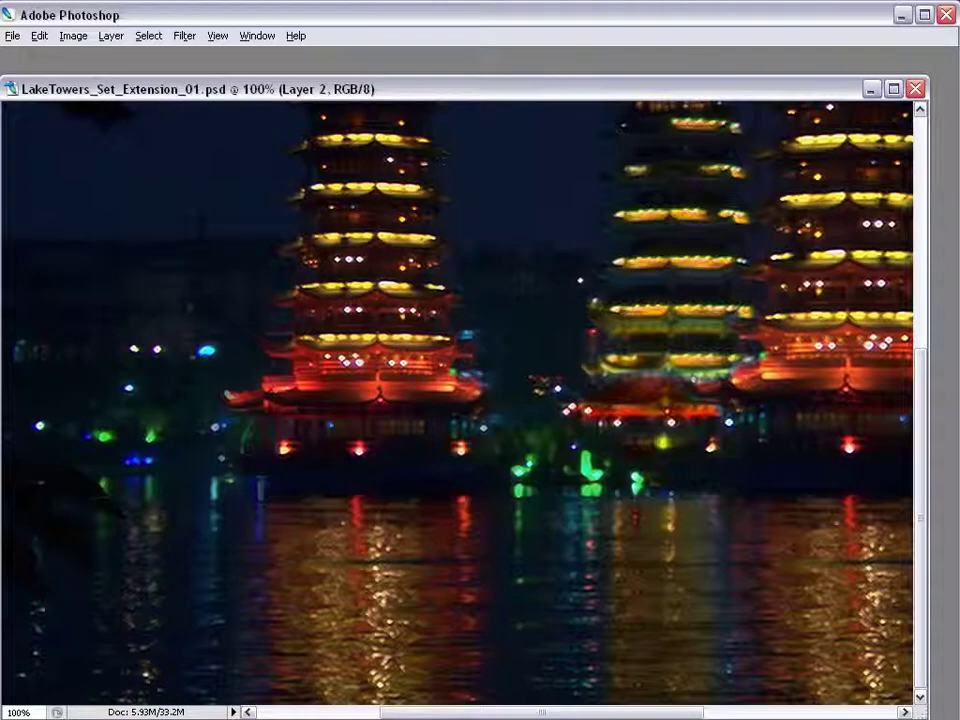
pyautogui.moveTo(446, 399); pyautogui.dragTo(519, 459)
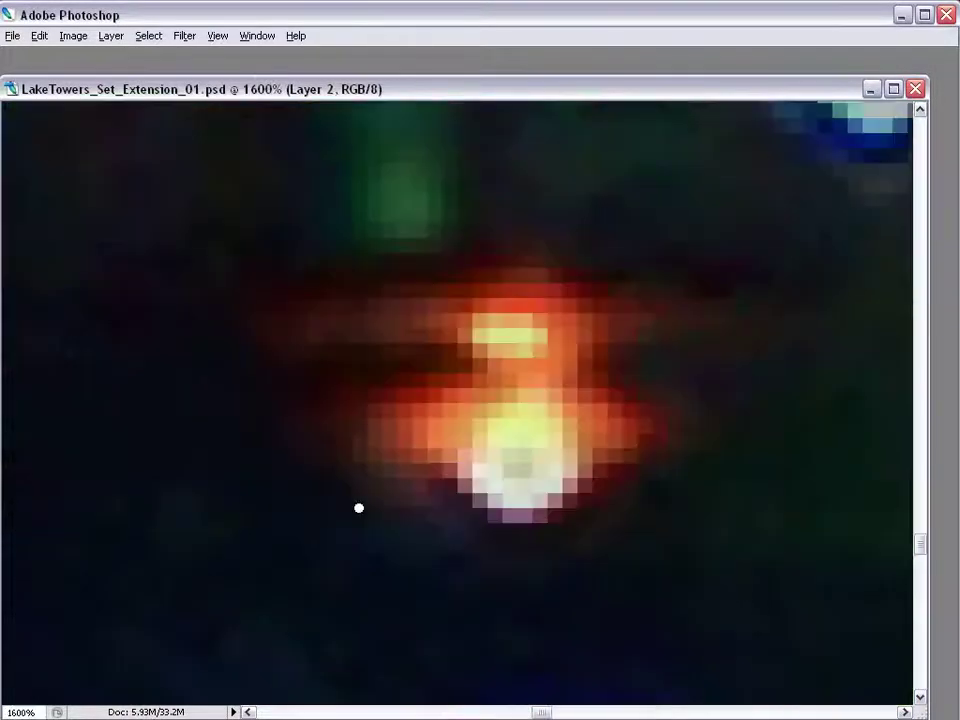
# - Try painting a red glow above the added lamp on a new layer with a colour sampled from it and a 4 px brush
pyautogui.press('b')
pyautogui.press('Tab')
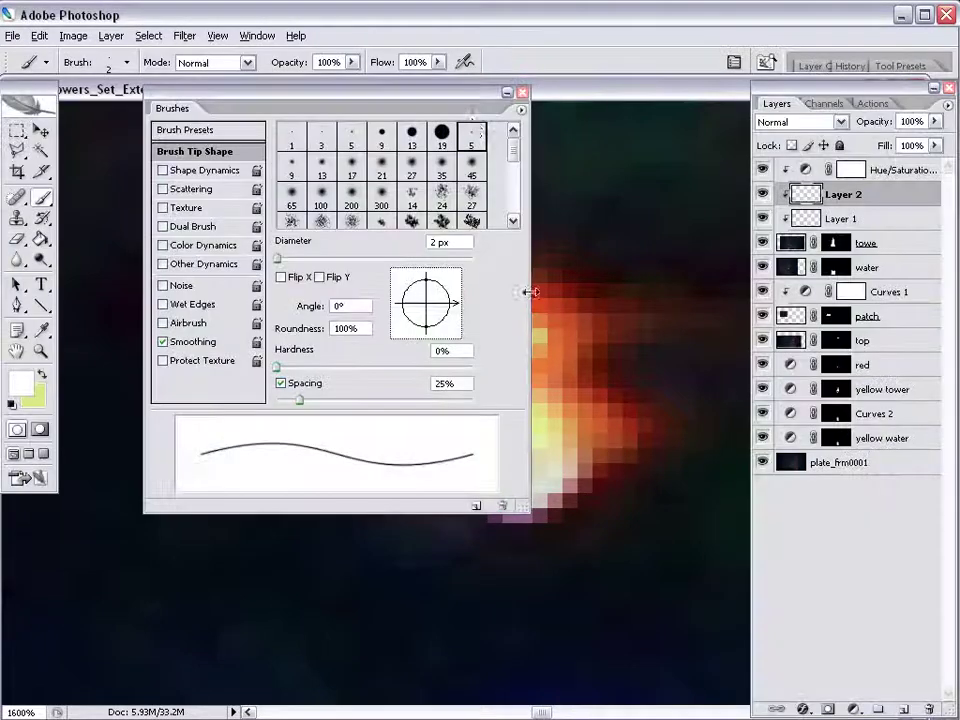
pyautogui.doubleClick(456, 100)
pyautogui.keyDown('alt'); pyautogui.click(519, 292); pyautogui.keyUp('alt')
pyautogui.press(']')
pyautogui.press(']')
pyautogui.click(904, 708)
pyautogui.moveTo(484, 262); pyautogui.dragTo(576, 253)
pyautogui.hotkey('ctrl', 'z')
pyautogui.moveTo(484, 268); pyautogui.dragTo(574, 250)
pyautogui.moveTo(489, 238)
pyautogui.mouseDown()
pyautogui.moveTo(572, 216)
pyautogui.moveTo(433, 252)
pyautogui.moveTo(620, 252)
pyautogui.moveTo(616, 238)
pyautogui.moveTo(428, 268)
pyautogui.moveTo(438, 257)
pyautogui.moveTo(615, 246)
pyautogui.mouseUp()
# - Try adding pale yellow highlight dots inside the red glow with a 2 px brush at 100% opacity
pyautogui.press('3')
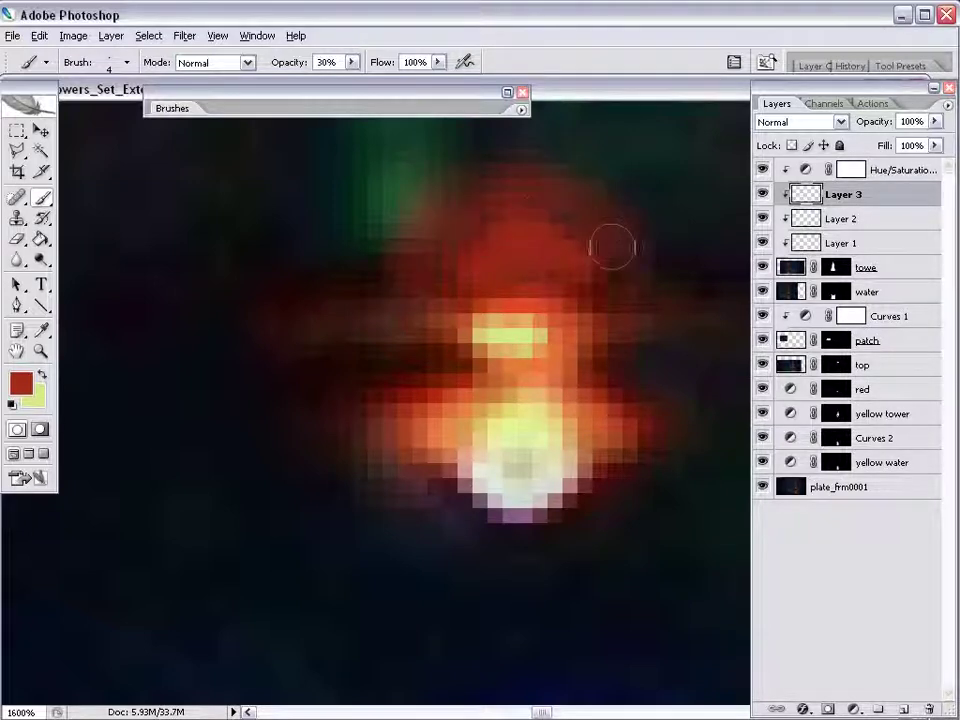
pyautogui.press('x')
pyautogui.press('[')
pyautogui.press('[')
pyautogui.click(519, 284)
pyautogui.press('0')
pyautogui.click(521, 296)
pyautogui.click(525, 238)
pyautogui.hotkey('ctrl', 'alt', '0')
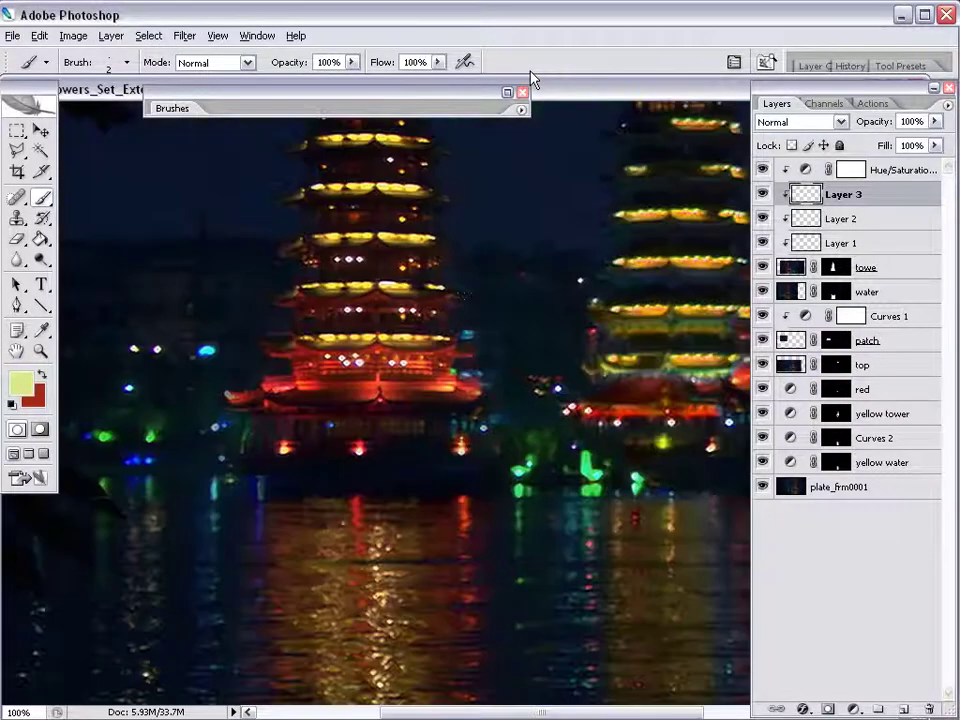
pyautogui.press('z')
pyautogui.moveTo(540, 354); pyautogui.dragTo(270, 535)
pyautogui.press('Tab')
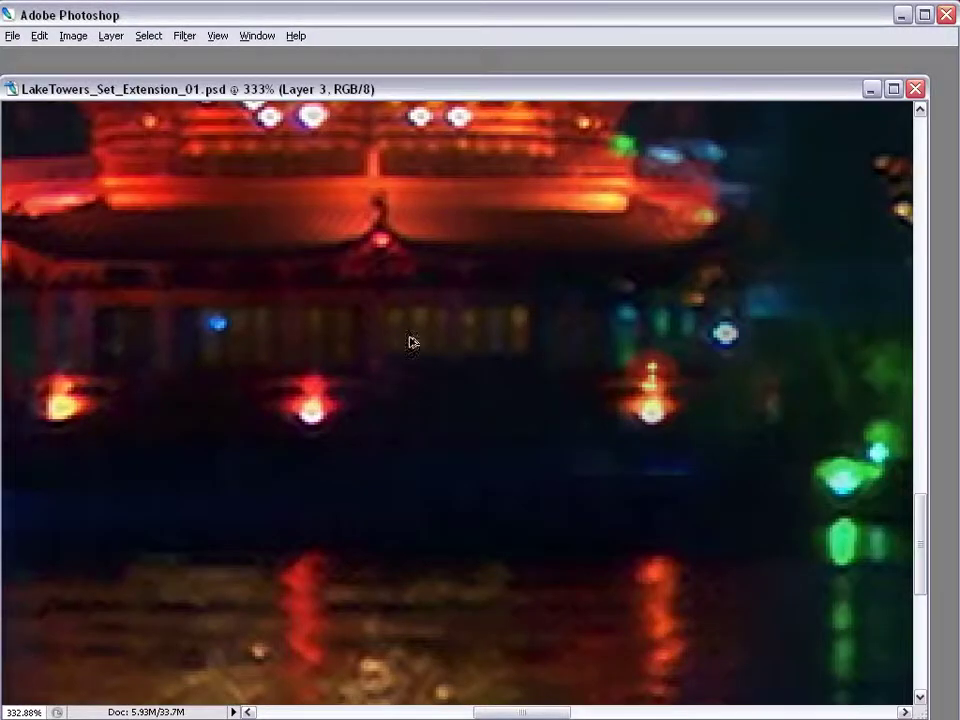
pyautogui.hotkey('ctrl', 'alt', '0')
pyautogui.moveTo(621, 311); pyautogui.dragTo(223, 529)
pyautogui.click(184, 35)
pyautogui.moveTo(268, 189)
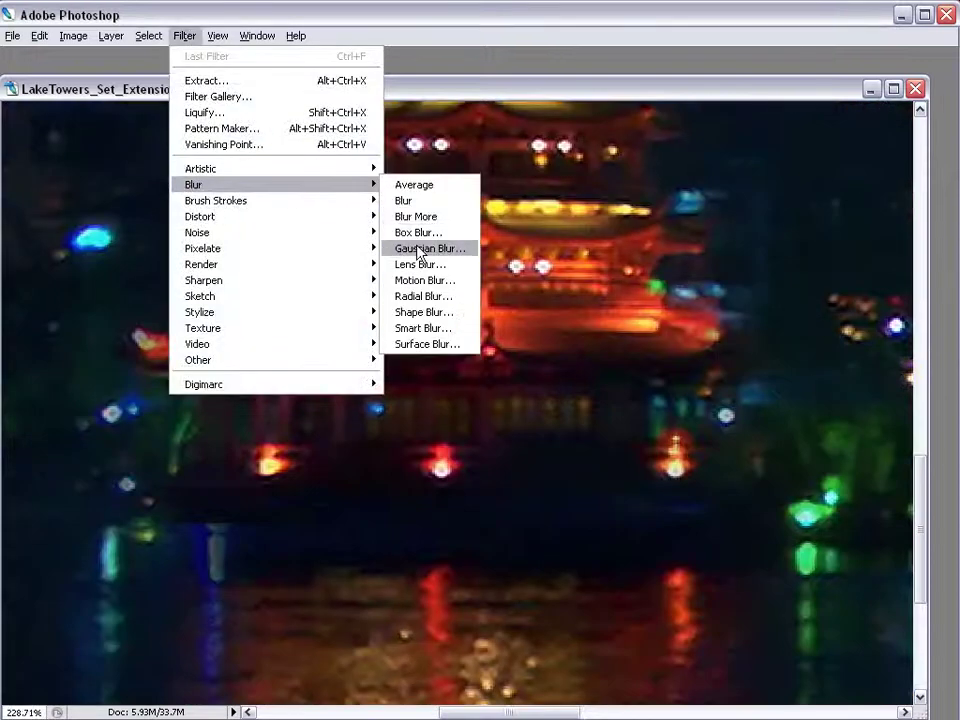
pyautogui.click(429, 249)
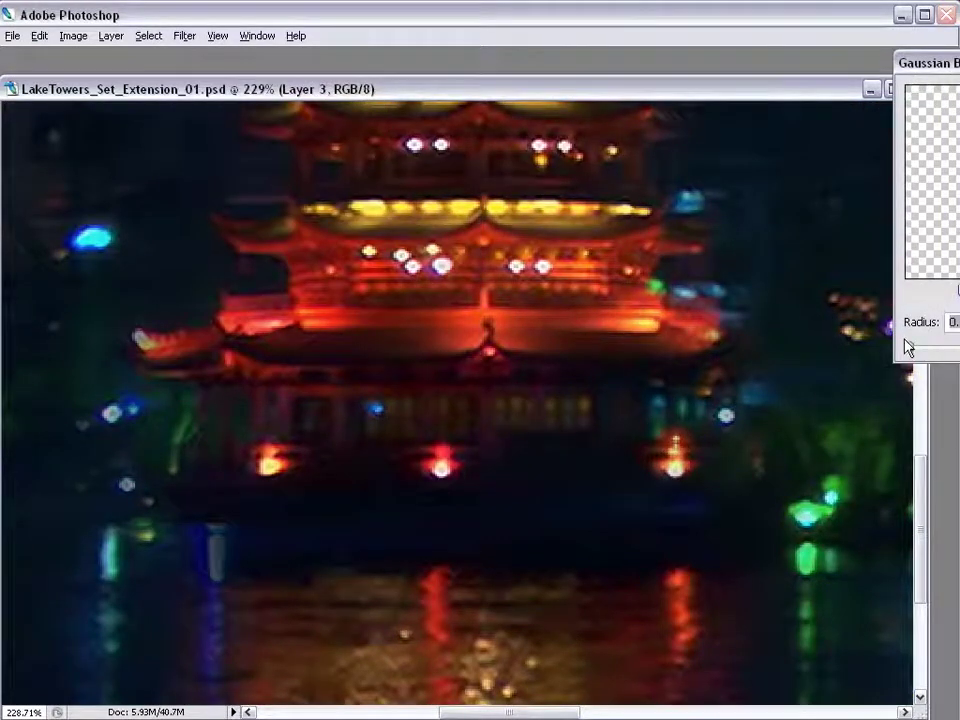
pyautogui.press('Escape')
# - Check the lamps at actual size, delete the painted glow layer, and merge Layer 2 down into Layer 1
pyautogui.hotkey('ctrl', 'alt', '0')
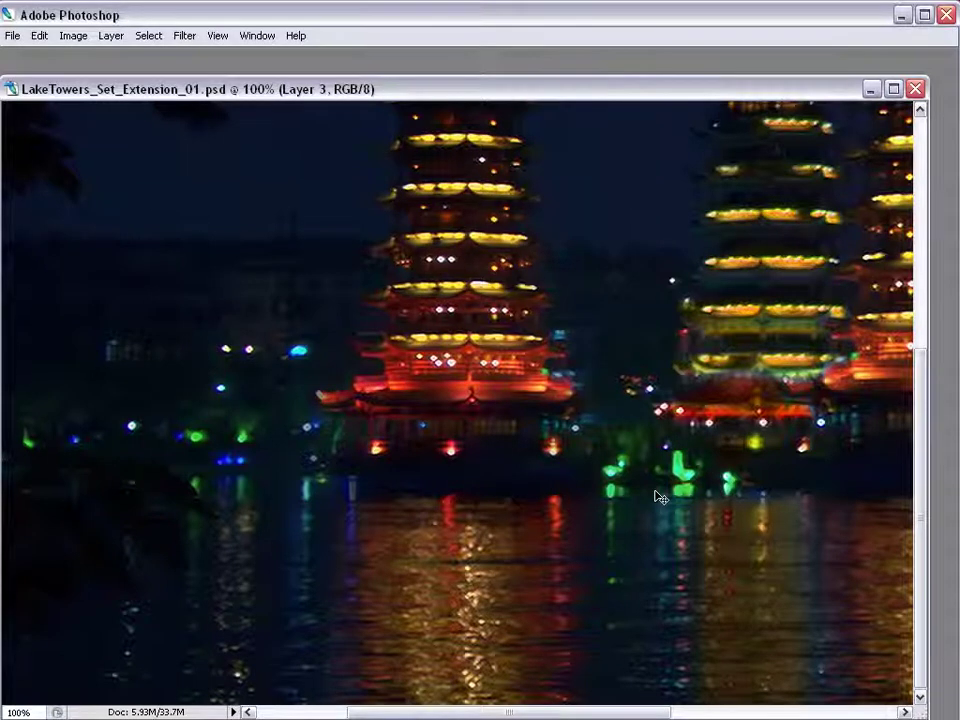
pyautogui.moveTo(611, 409); pyautogui.dragTo(445, 499)
pyautogui.hotkey('ctrl', 'alt', '0')
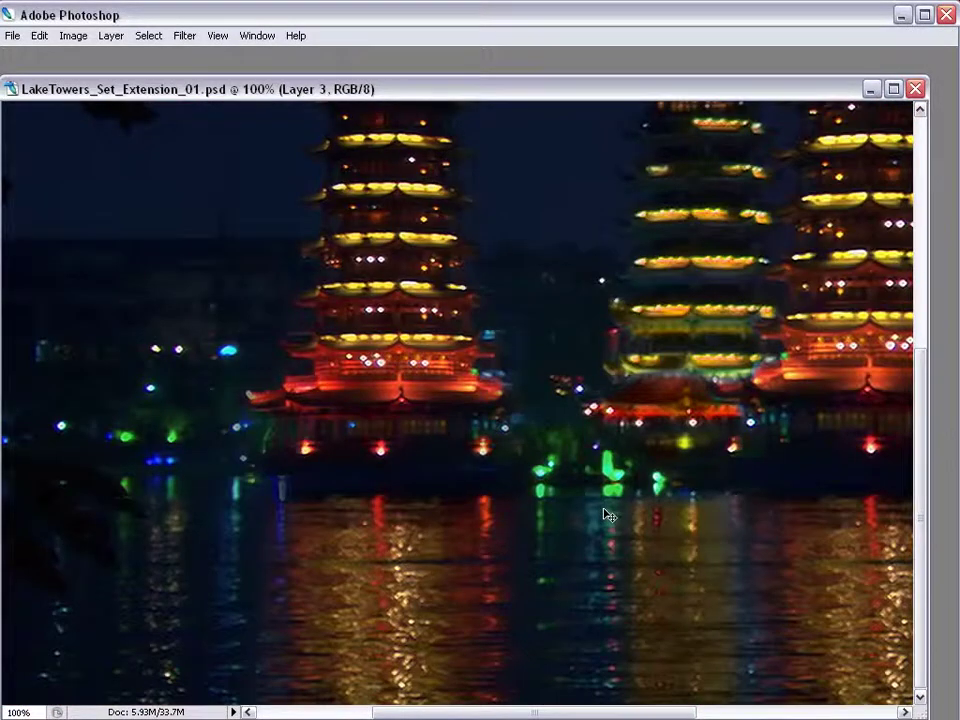
pyautogui.press('Tab')
pyautogui.press('Delete')
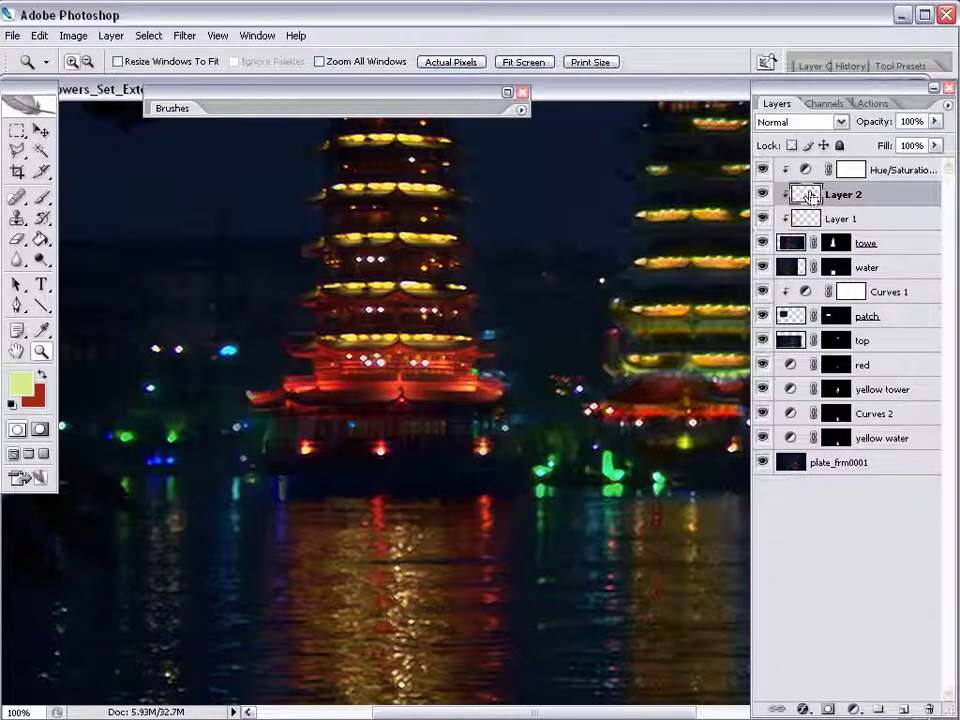
pyautogui.hotkey('ctrl', 'e')
# - Paint out the leftmost of the three white lights on the copied tower's middle storey with the sampled dark brown
pyautogui.press('Tab')
pyautogui.moveTo(458, 332); pyautogui.dragTo(347, 455)
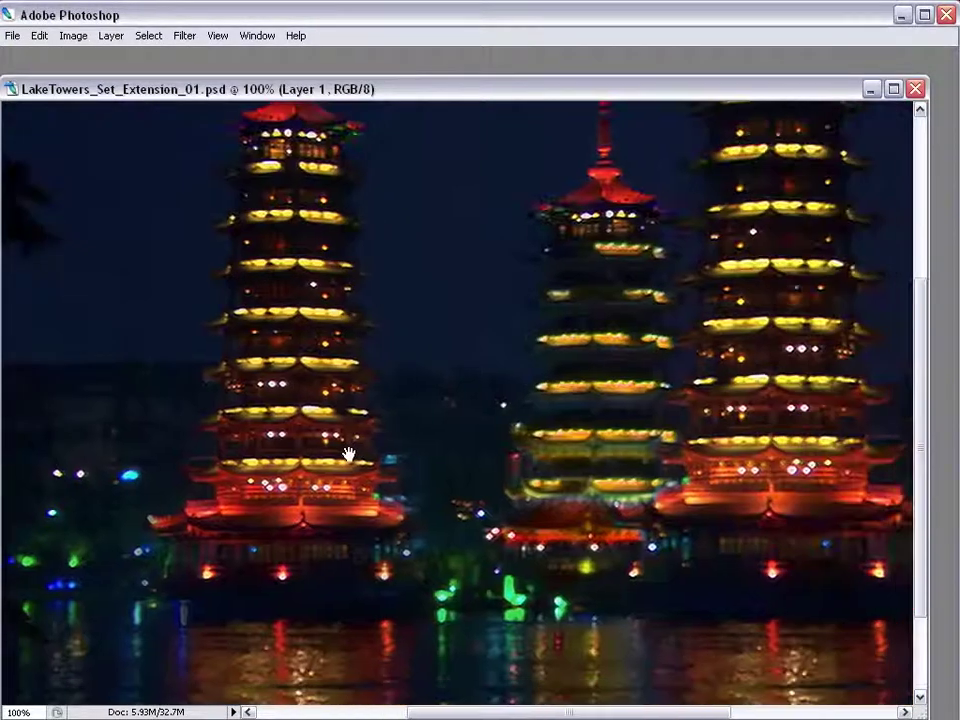
pyautogui.moveTo(364, 346); pyautogui.dragTo(437, 384)
pyautogui.moveTo(451, 340); pyautogui.dragTo(246, 464)
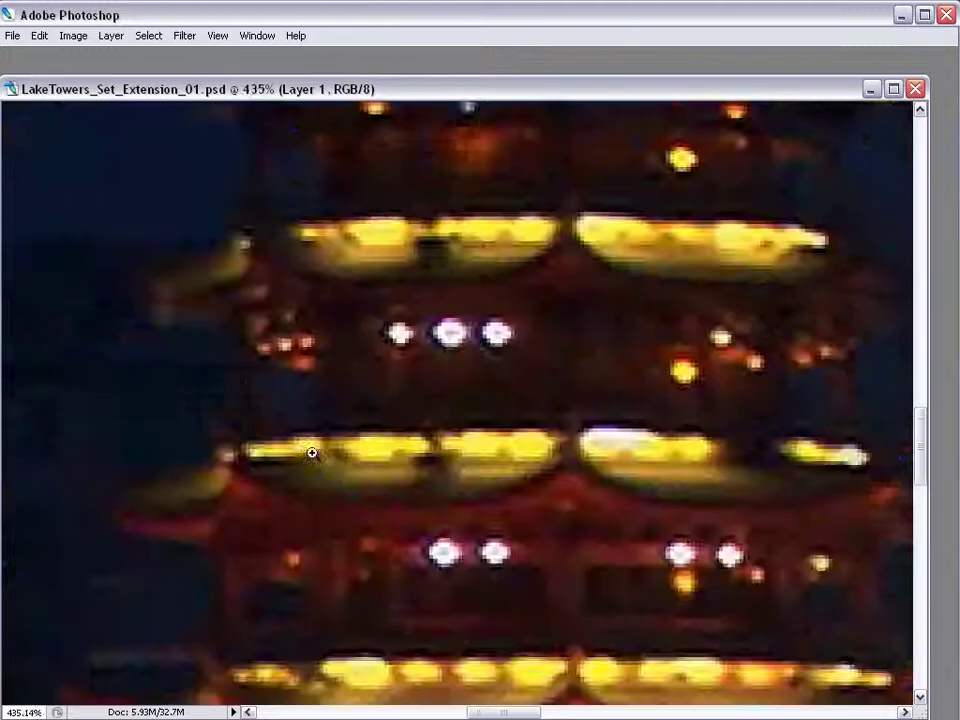
pyautogui.moveTo(595, 234); pyautogui.dragTo(275, 426)
pyautogui.moveTo(306, 538); pyautogui.dragTo(213, 471)
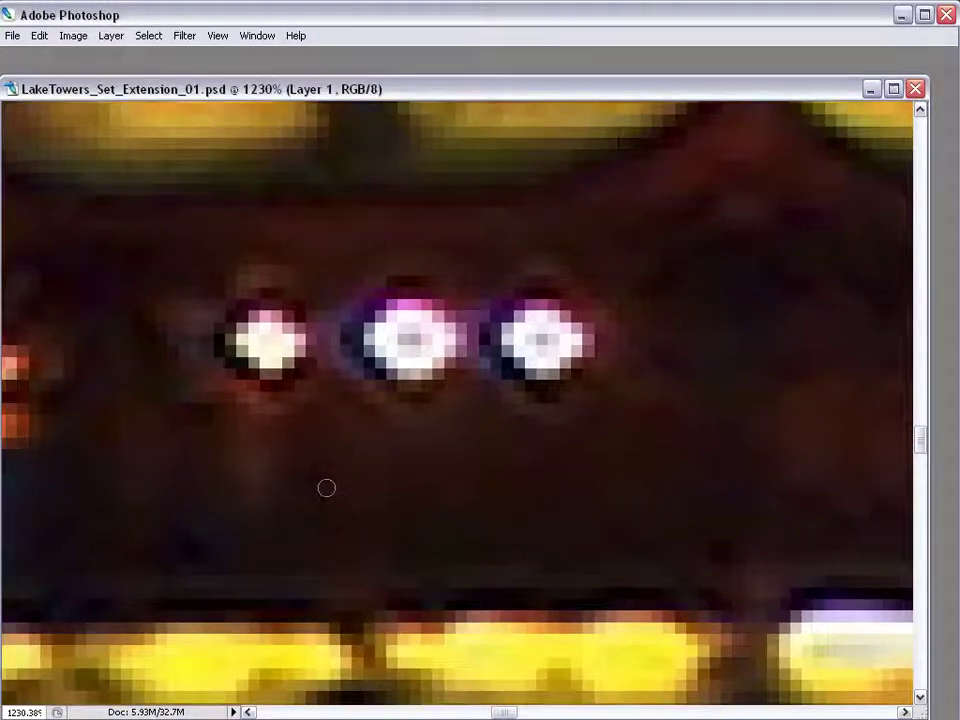
pyautogui.keyDown('alt'); pyautogui.click(280, 412); pyautogui.keyUp('alt')
pyautogui.moveTo(303, 342)
pyautogui.mouseDown()
pyautogui.moveTo(248, 343)
pyautogui.moveTo(180, 330)
pyautogui.mouseUp()
pyautogui.hotkey('ctrl', 'alt', '0')
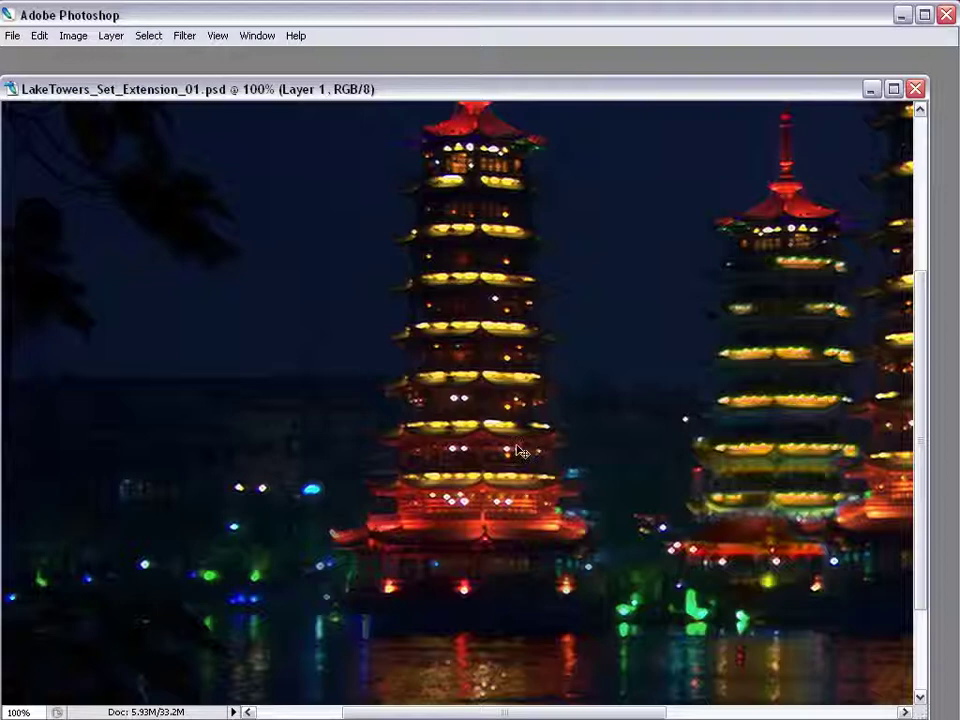
# - Blend vertical streaks into the retouched wall beside the two white lights using sampled browns and a 2 px brush at 20% and 80% opacity
pyautogui.press('Tab')
pyautogui.press('z')
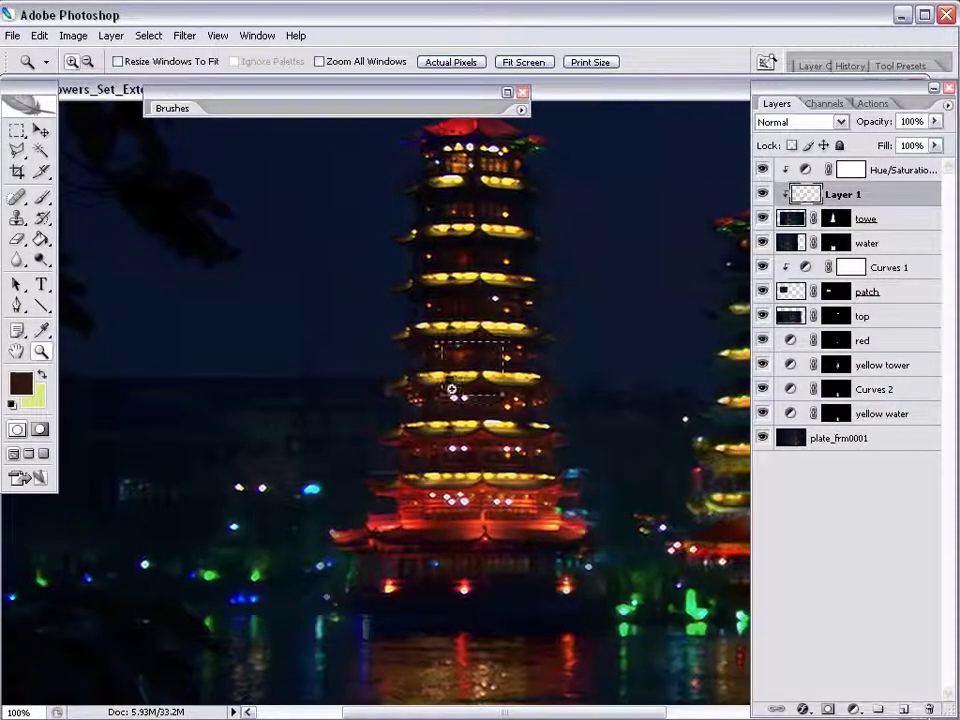
pyautogui.moveTo(505, 334); pyautogui.dragTo(345, 450)
pyautogui.press('b')
pyautogui.press('6')
pyautogui.press('5')
pyautogui.press('[')
pyautogui.press('[')
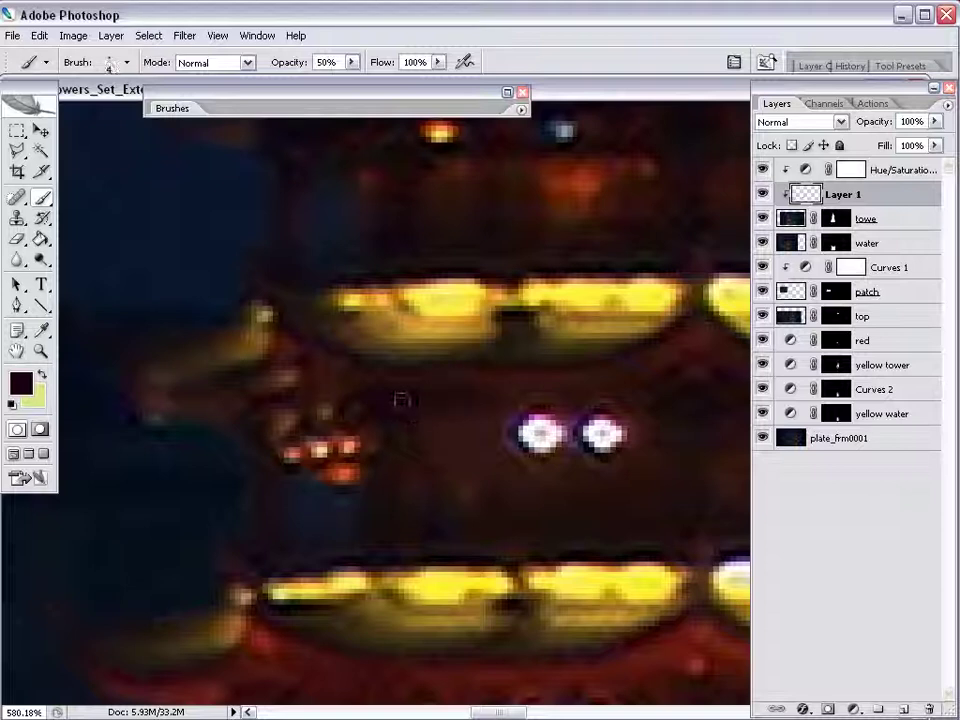
pyautogui.press('2')
pyautogui.press('[')
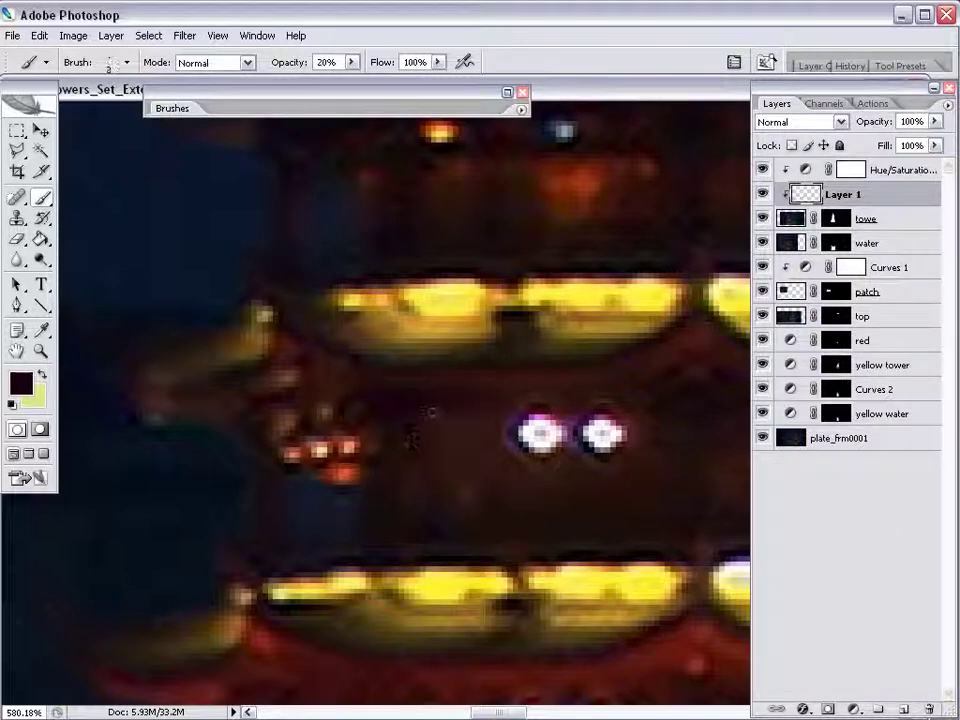
pyautogui.keyDown('alt'); pyautogui.click(461, 427); pyautogui.keyUp('alt')
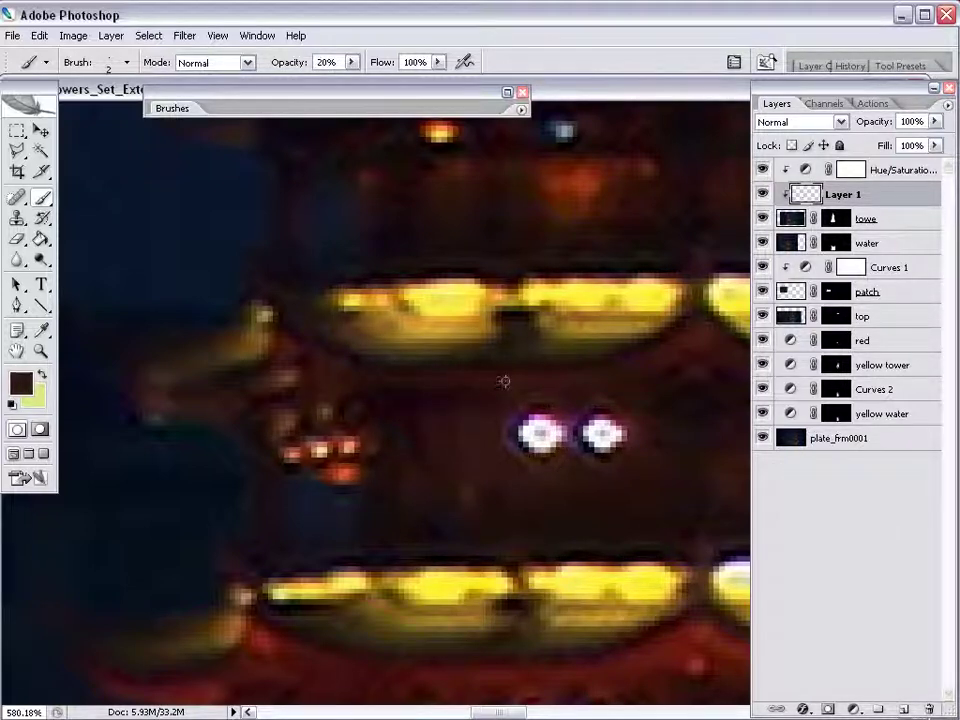
pyautogui.keyDown('alt'); pyautogui.click(624, 443); pyautogui.keyUp('alt')
pyautogui.press('8')
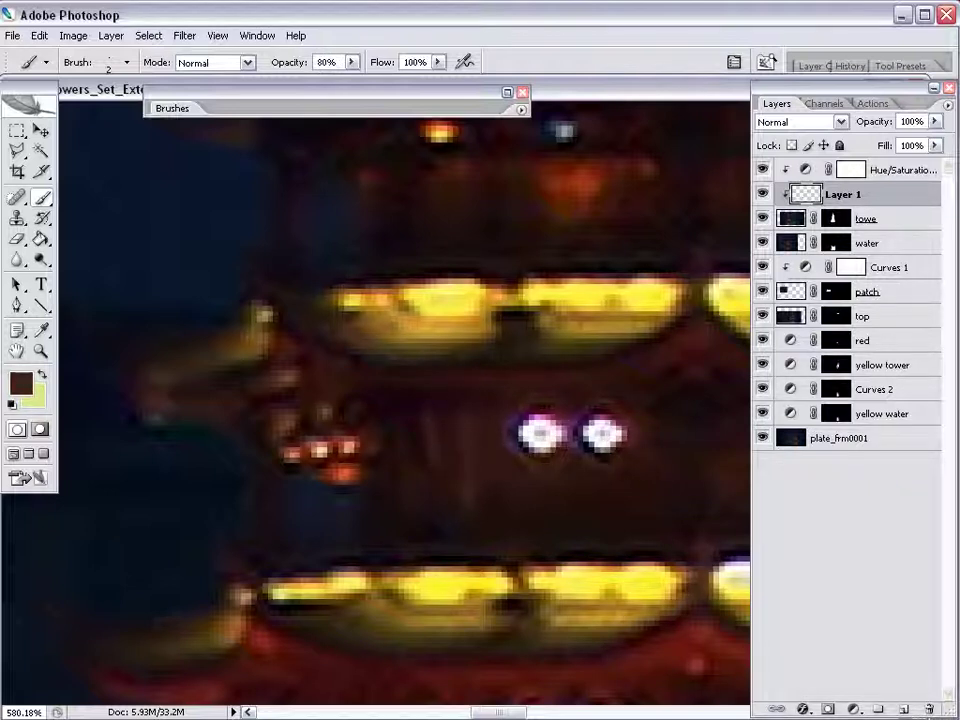
# - Copy the round yellow lamp from the towe layer to its own layer and place it on the opposite side of the same storey
pyautogui.hotkey('ctrl', 'alt', '0')
pyautogui.press('z')
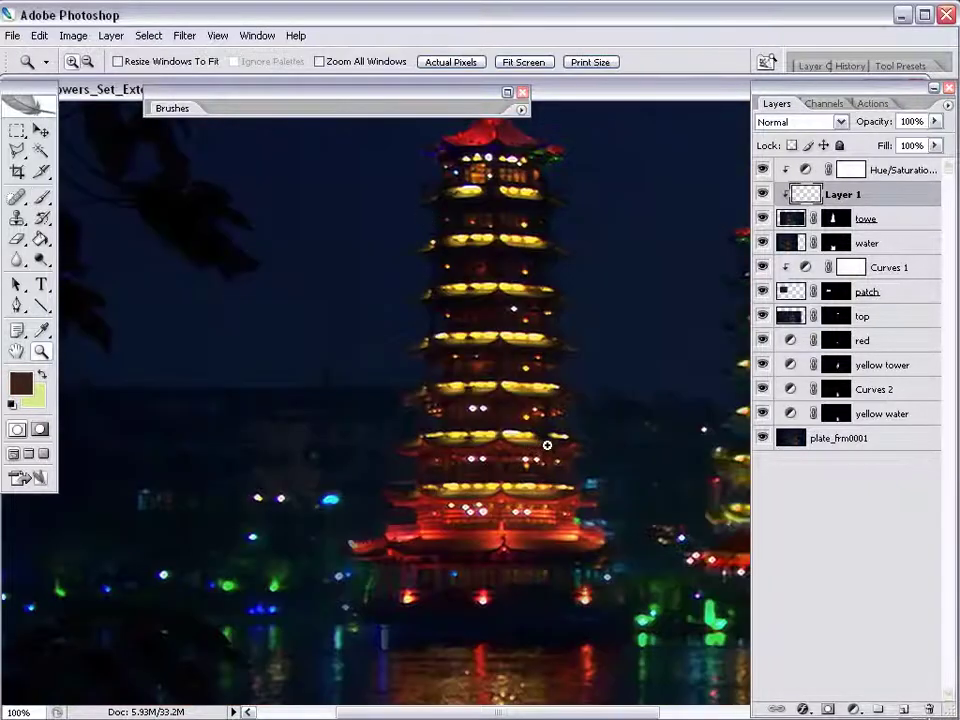
pyautogui.moveTo(563, 466); pyautogui.dragTo(388, 476)
pyautogui.press('Tab')
pyautogui.moveTo(491, 488); pyautogui.dragTo(466, 488)
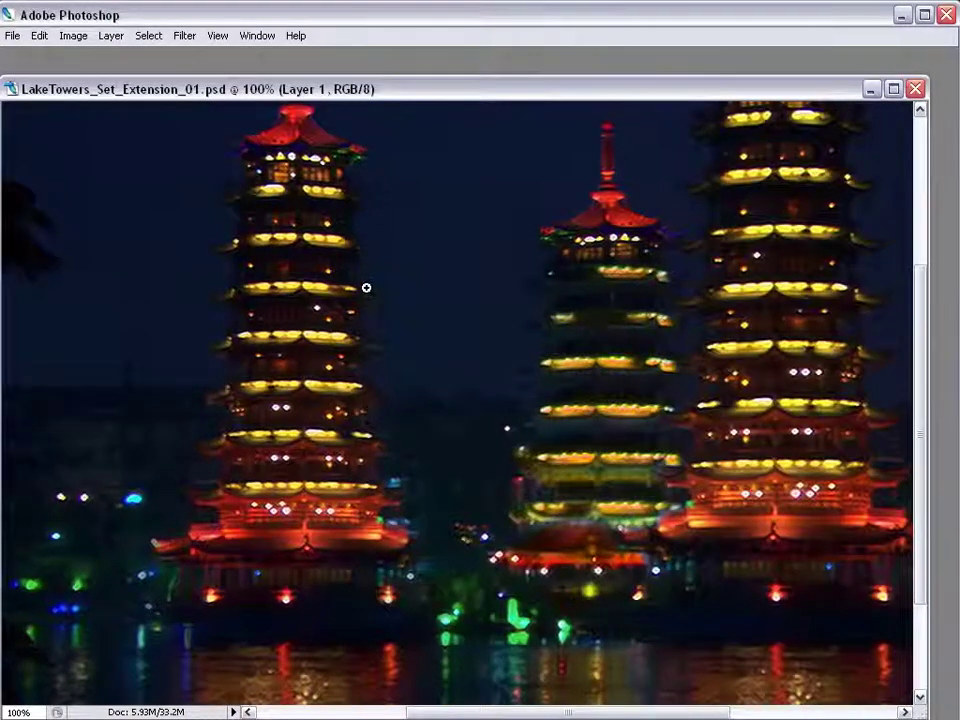
pyautogui.moveTo(360, 319); pyautogui.dragTo(236, 414)
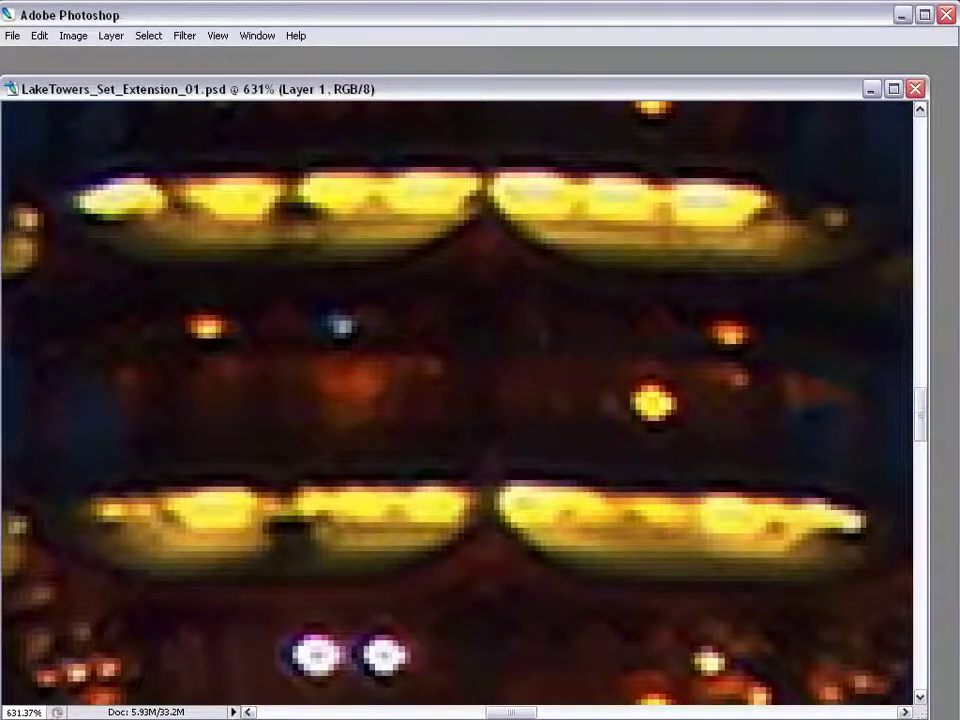
pyautogui.moveTo(594, 350); pyautogui.dragTo(696, 445)
pyautogui.press('Tab')
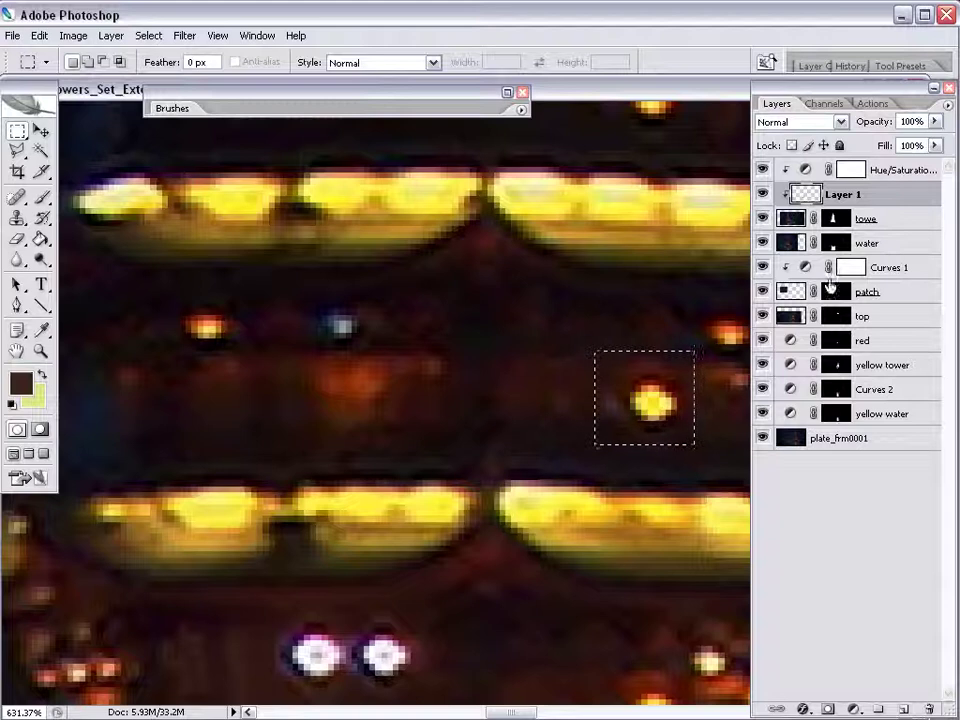
pyautogui.click(793, 220)
pyautogui.moveTo(565, 332)
pyautogui.mouseDown()
pyautogui.moveTo(659, 421)
pyautogui.moveTo(599, 408)
pyautogui.moveTo(277, 408)
pyautogui.mouseUp()
pyautogui.hotkey('ctrl', 'j')
pyautogui.hotkey('ctrl', 't')
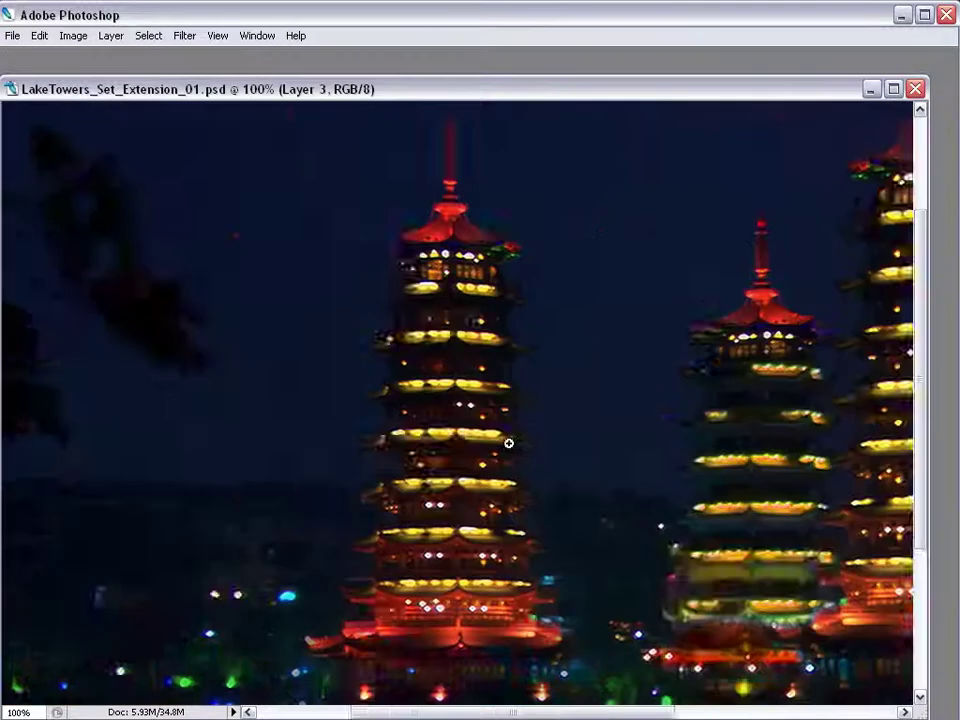
# - Paint out the lower middle white light in the cluster on the copied tower's red lower storey with sampled reds
pyautogui.moveTo(588, 503); pyautogui.dragTo(428, 507)
pyautogui.moveTo(370, 545); pyautogui.dragTo(176, 648)
pyautogui.moveTo(660, 319); pyautogui.dragTo(246, 515)
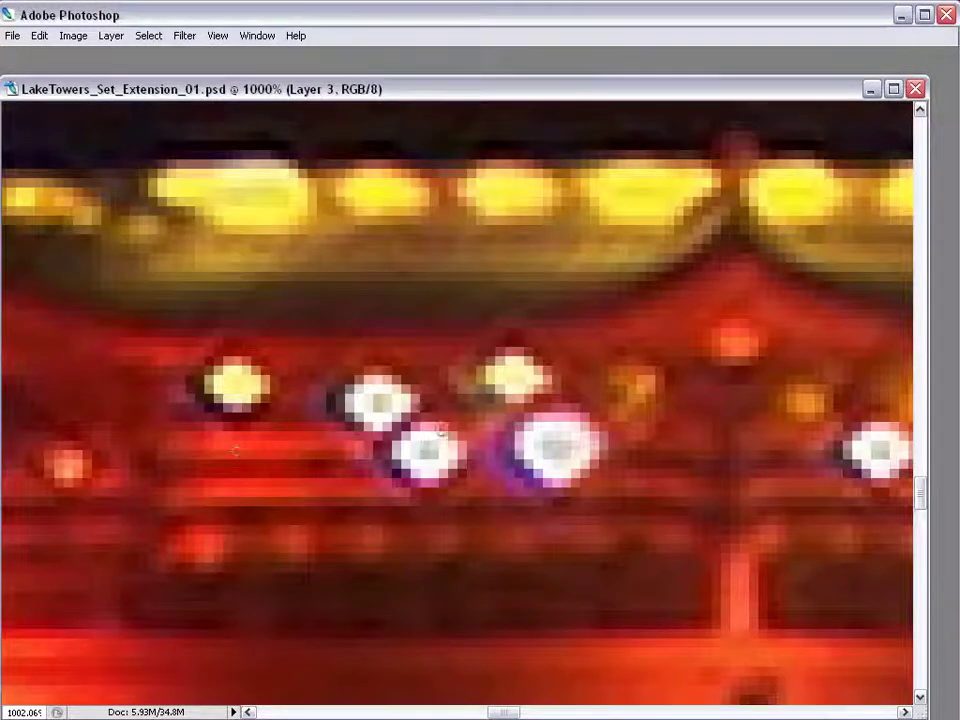
pyautogui.moveTo(385, 446); pyautogui.dragTo(502, 440)
pyautogui.moveTo(394, 467)
pyautogui.mouseDown()
pyautogui.moveTo(468, 466)
pyautogui.moveTo(426, 467)
pyautogui.mouseUp()
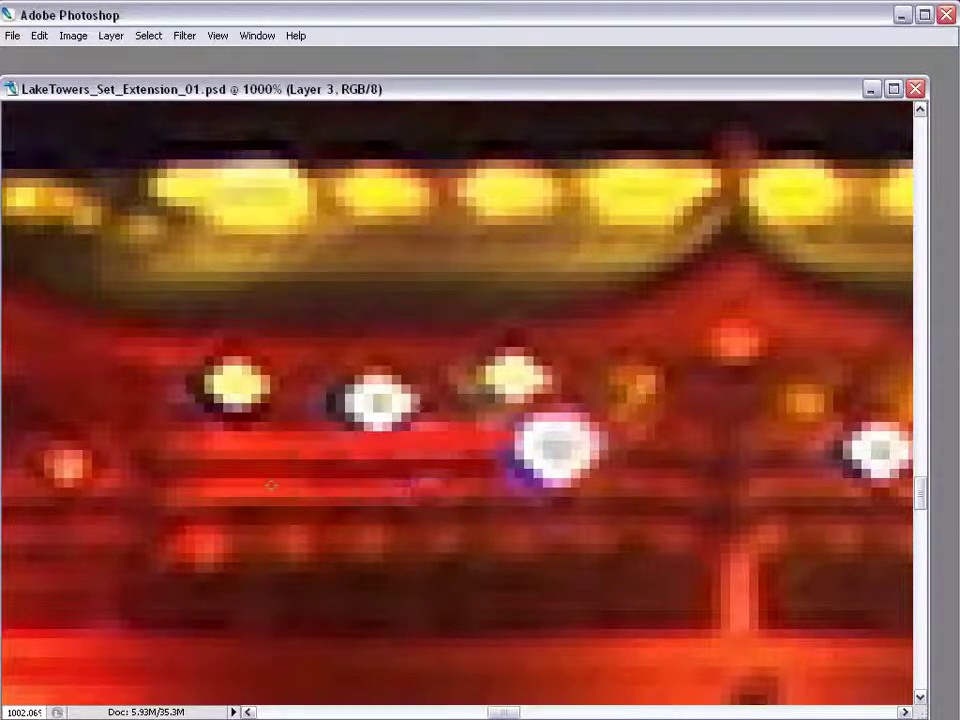
# - Duplicate the left orange lamp of an upper storey to a new layer and move it over the dim lamp one storey higher
pyautogui.hotkey('ctrl', 'alt', '0')
pyautogui.moveTo(574, 450); pyautogui.dragTo(456, 516)
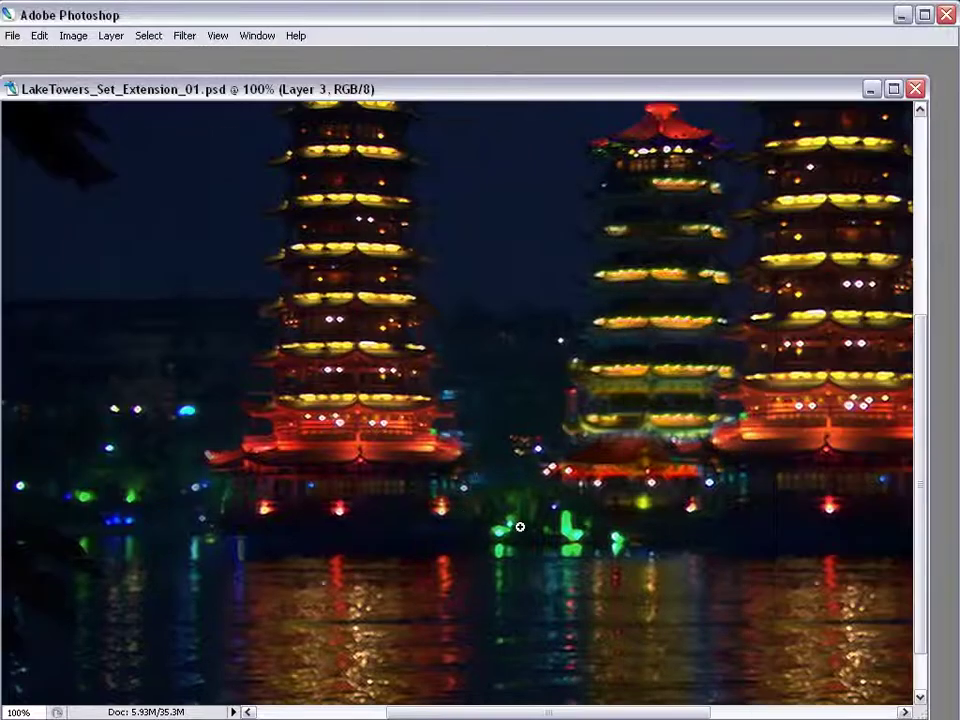
pyautogui.moveTo(489, 553); pyautogui.dragTo(368, 615)
pyautogui.moveTo(313, 566); pyautogui.dragTo(343, 632)
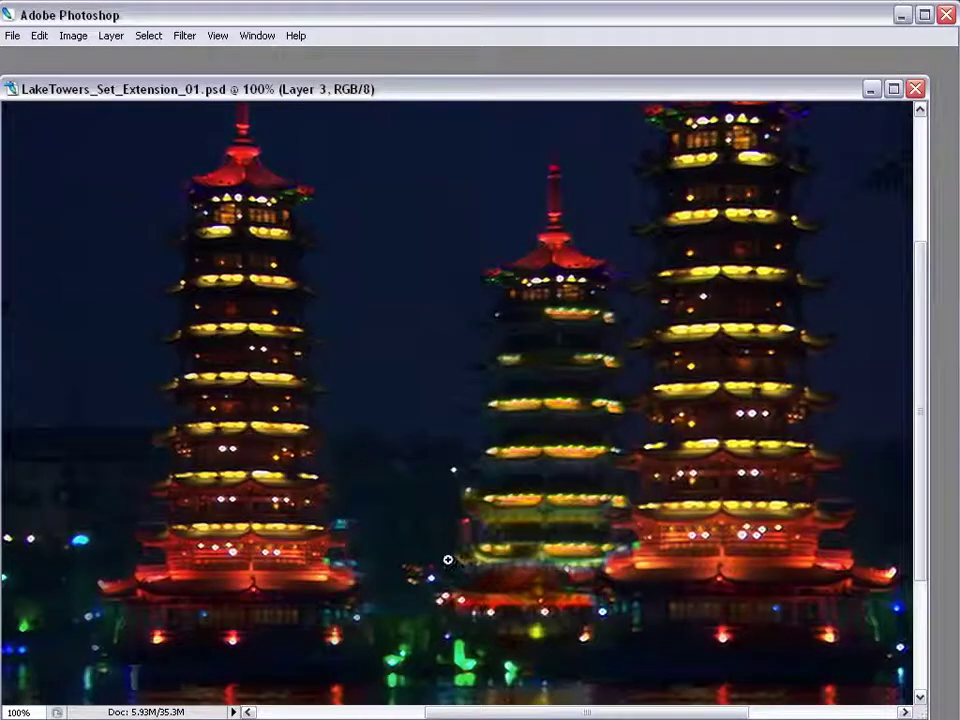
pyautogui.moveTo(285, 229); pyautogui.dragTo(149, 348)
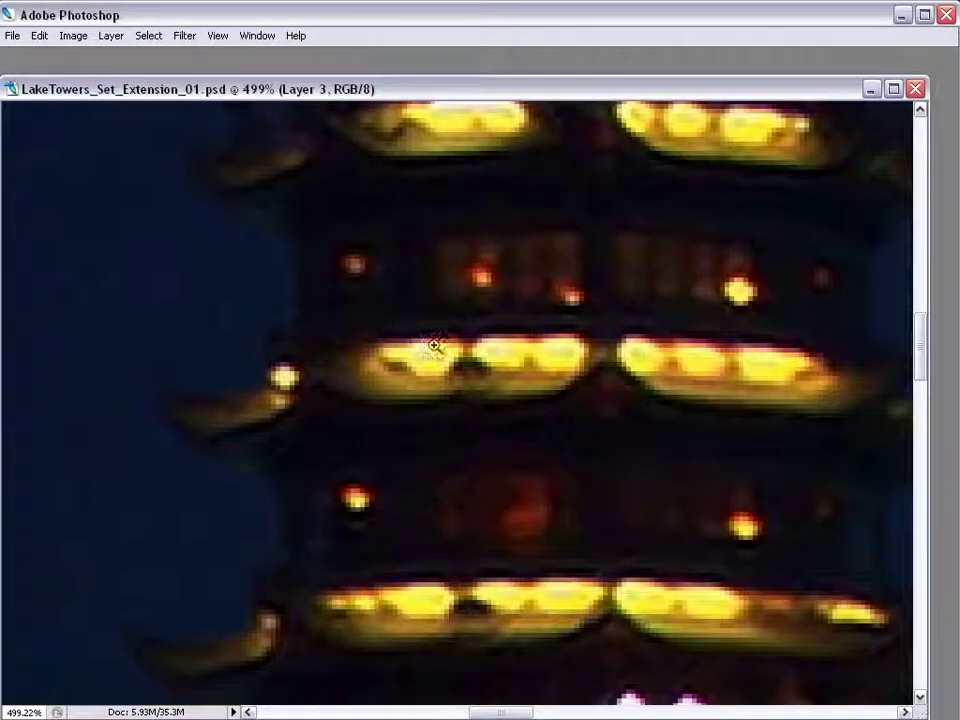
pyautogui.press('Tab')
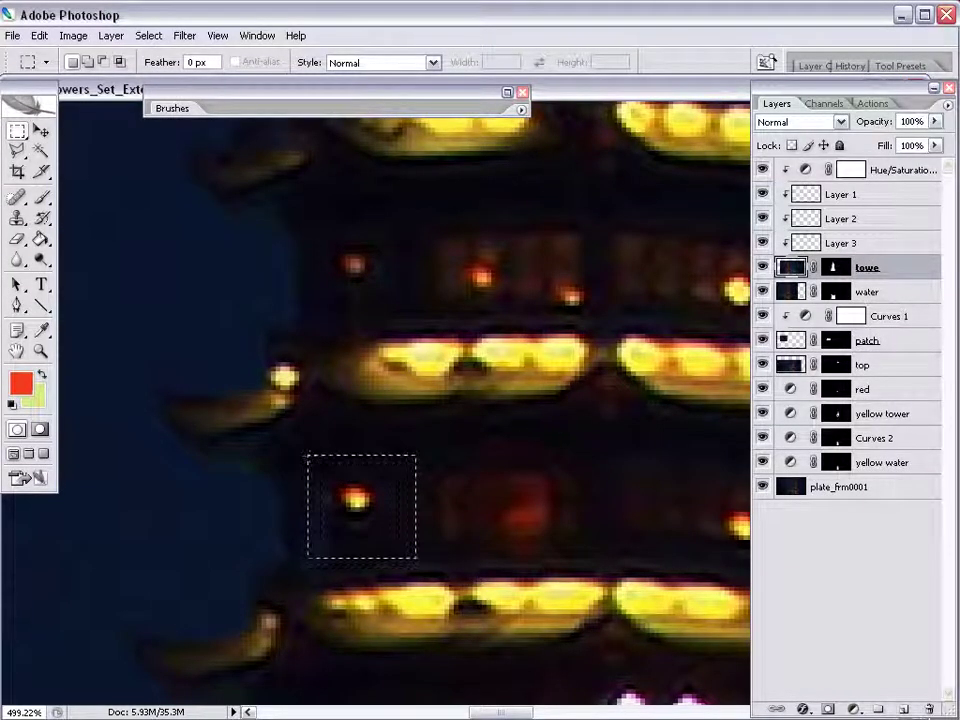
pyautogui.hotkey('ctrl', 'j')
pyautogui.moveTo(375, 514); pyautogui.dragTo(376, 276)
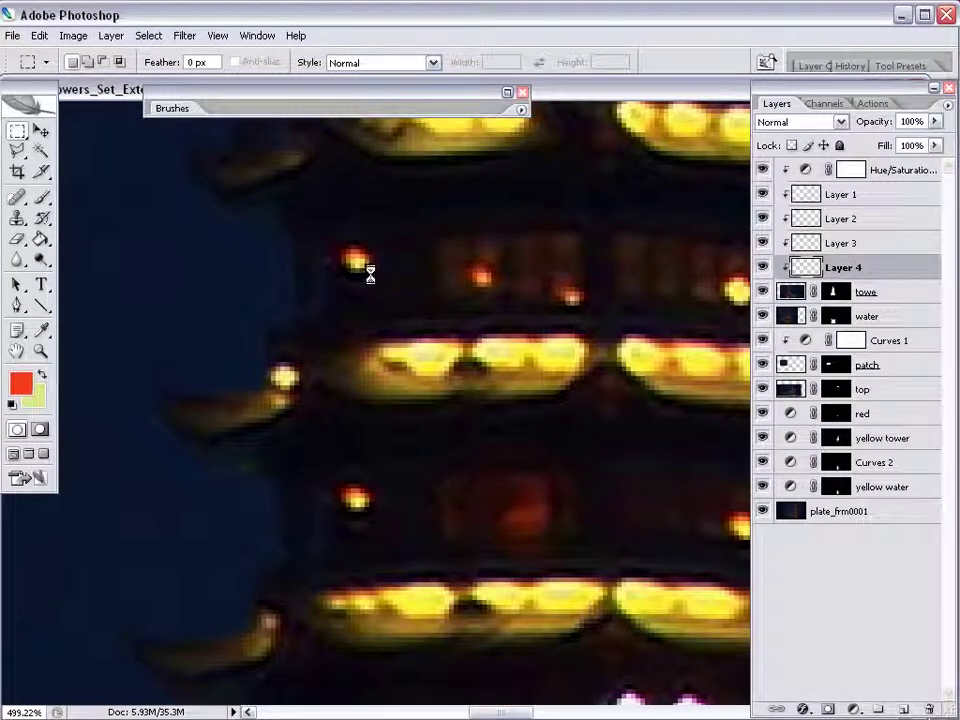
pyautogui.press('e')
pyautogui.hotkey('ctrl', 't')
pyautogui.press('Return')
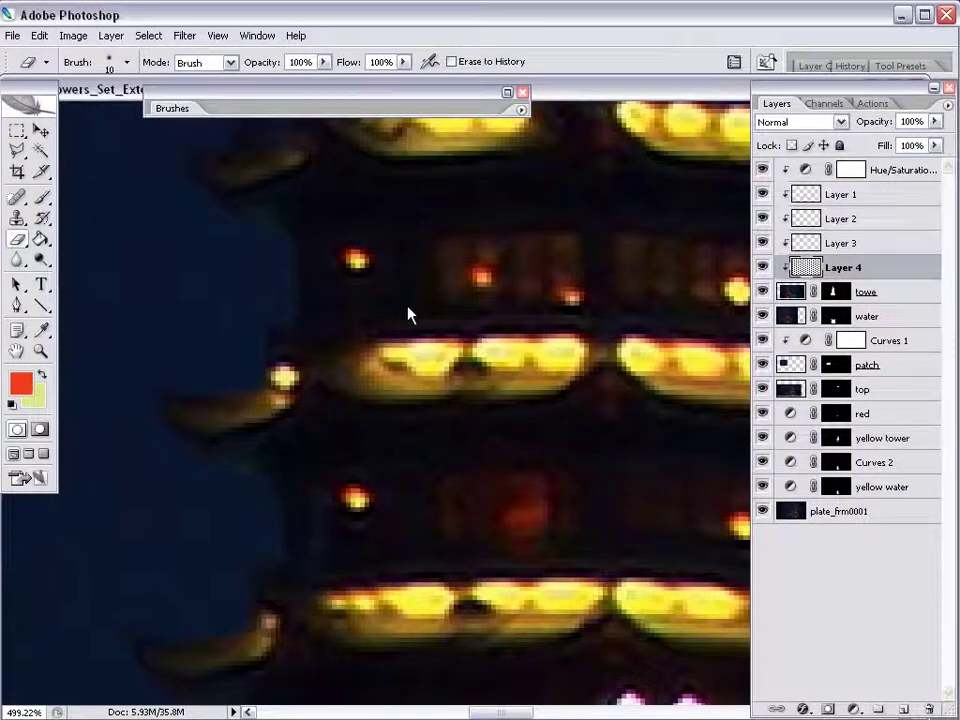
# - Try pasting a small orange lamp copied from the towe layer onto the storey with the added yellow lamp
pyautogui.hotkey('ctrl', 'alt', '0')
pyautogui.press('z')
pyautogui.moveTo(467, 274); pyautogui.dragTo(336, 429)
pyautogui.press('m')
pyautogui.click(791, 291)
pyautogui.moveTo(450, 485); pyautogui.dragTo(424, 469)
pyautogui.hotkey('ctrl', 'v')
pyautogui.moveTo(477, 517); pyautogui.dragTo(481, 441)
pyautogui.hotkey('ctrl', 'z')
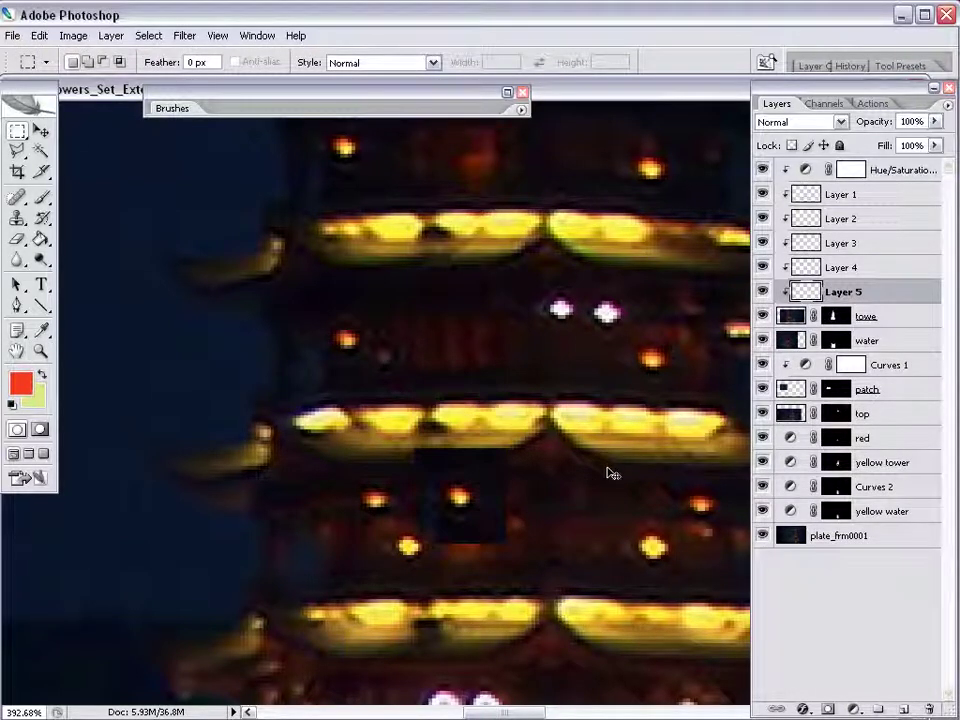
# - Paste the copied lamp again, move it up to the storey with the pair of white lights, and erase around it with a 10 px eraser
pyautogui.click(810, 65)
pyautogui.click(852, 65)
pyautogui.click(909, 408)
pyautogui.click(501, 548)
pyautogui.hotkey('ctrl', 'c')
pyautogui.hotkey('ctrl', 'v')
pyautogui.moveTo(476, 531); pyautogui.dragTo(475, 365)
pyautogui.press('z')
pyautogui.moveTo(481, 255); pyautogui.dragTo(377, 373)
pyautogui.press('e')
pyautogui.moveTo(628, 583); pyautogui.dragTo(375, 348)
pyautogui.hotkey('ctrl', 'alt', '0')
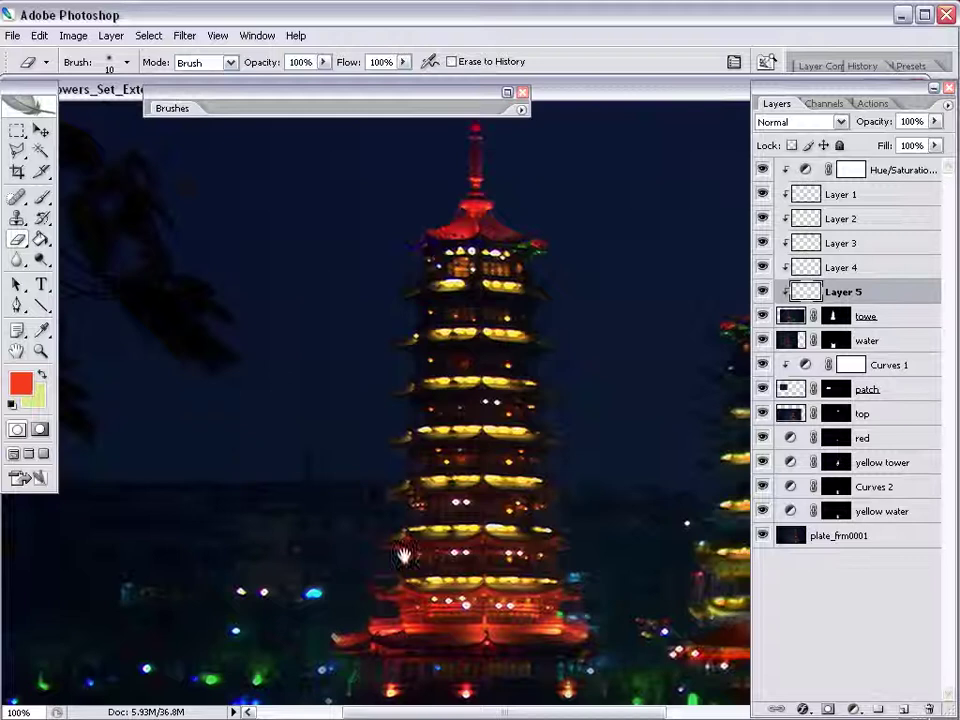
# - Paint out the left one of the two white lights on the copied tower's middle storey with dark brown
pyautogui.press('Tab')
pyautogui.moveTo(313, 396); pyautogui.dragTo(216, 542)
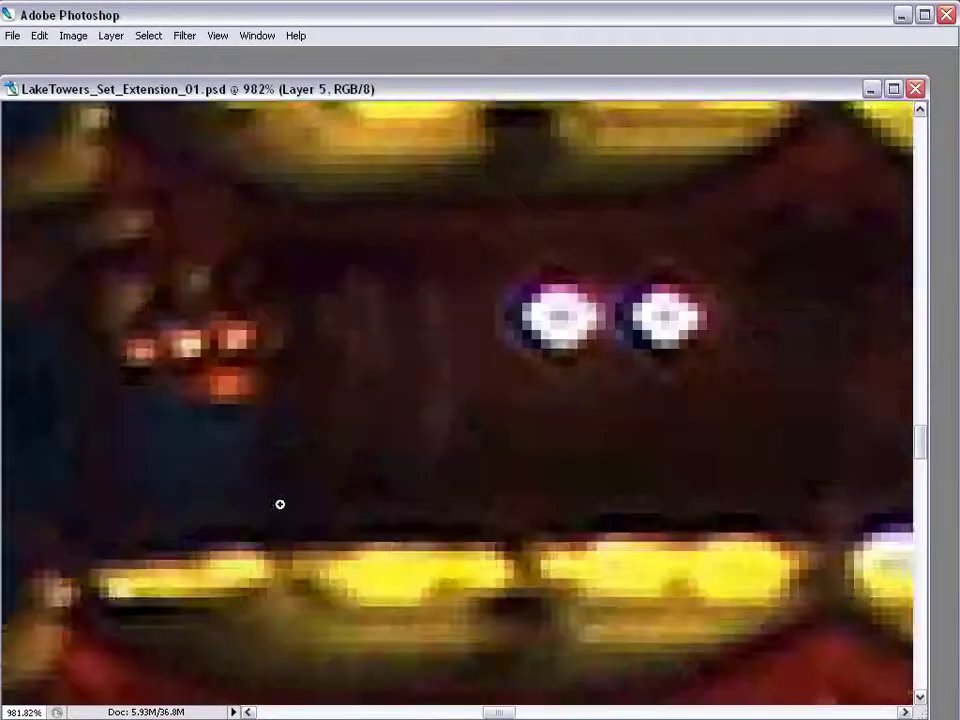
pyautogui.moveTo(481, 474); pyautogui.dragTo(289, 598)
pyautogui.press('b')
pyautogui.press('Tab')
pyautogui.press('Tab')
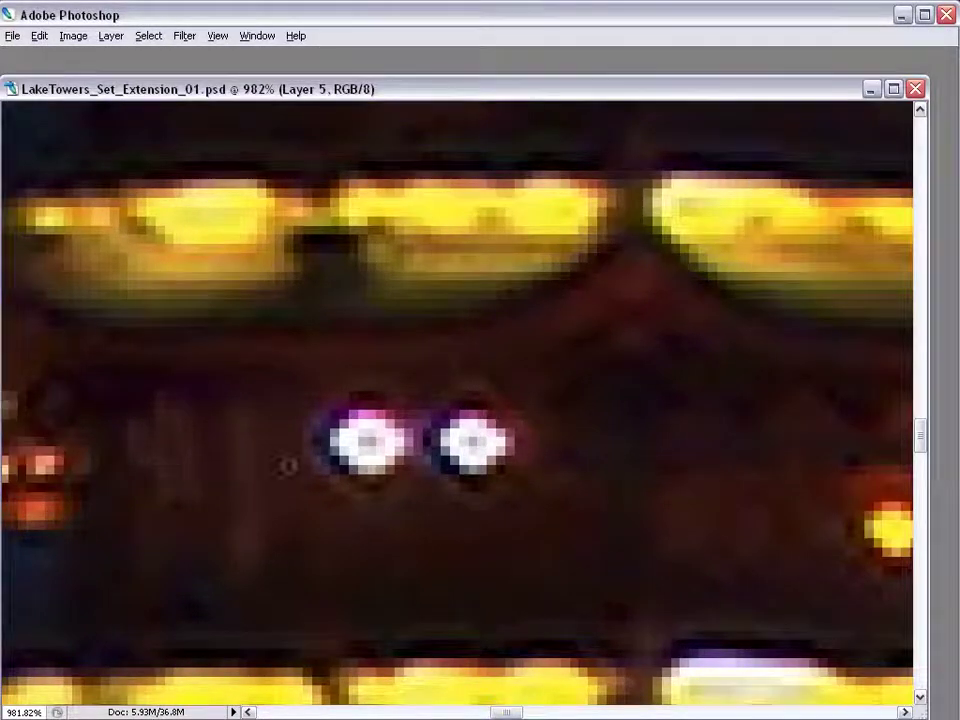
pyautogui.moveTo(306, 461)
pyautogui.mouseDown()
pyautogui.moveTo(360, 437)
pyautogui.moveTo(347, 409)
pyautogui.mouseUp()
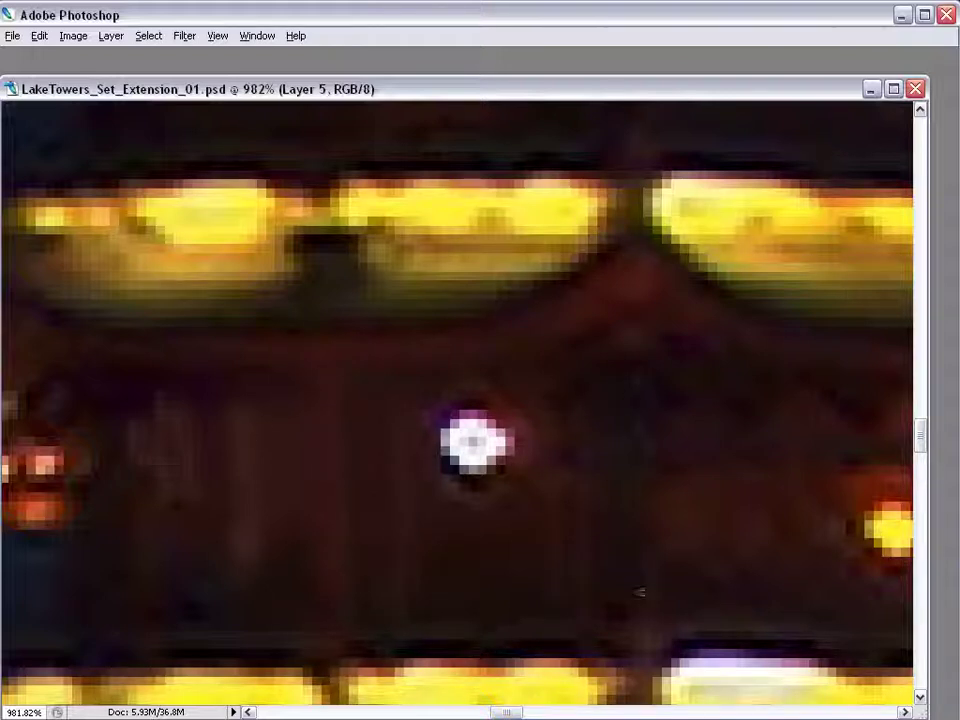
# - Paint a soft pinkish-white light just below the small white lamp beside the orange window on the top storey
pyautogui.hotkey('ctrl', 'alt', '0')
pyautogui.moveTo(503, 559); pyautogui.dragTo(333, 589)
pyautogui.moveTo(487, 500)
pyautogui.mouseDown()
pyautogui.moveTo(424, 510)
pyautogui.moveTo(356, 549)
pyautogui.moveTo(360, 501)
pyautogui.mouseUp()
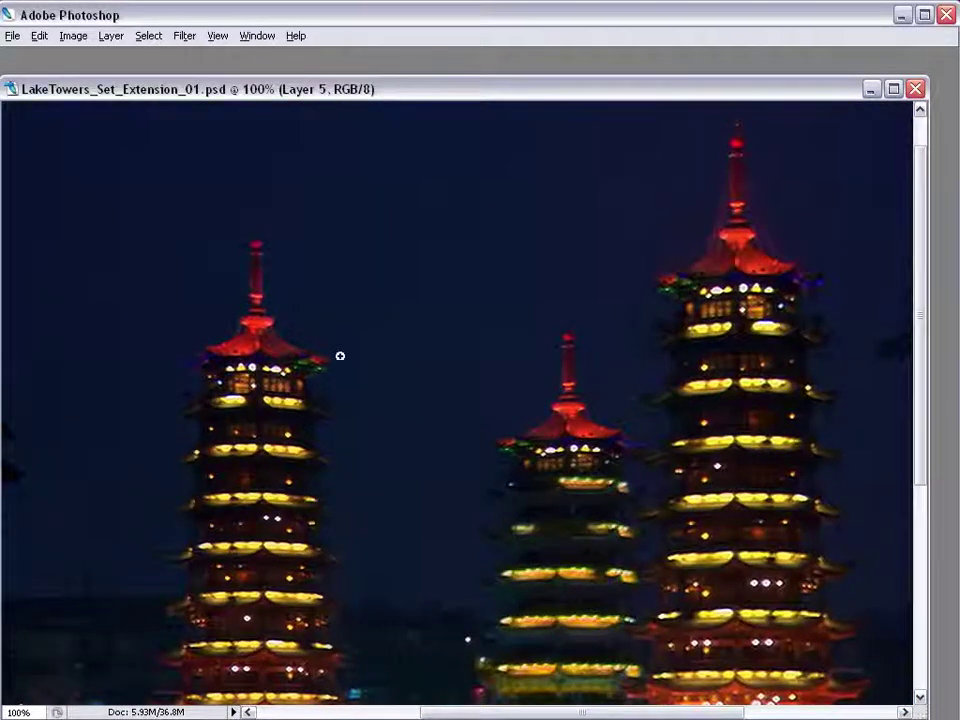
pyautogui.moveTo(364, 296); pyautogui.dragTo(152, 431)
pyautogui.moveTo(582, 368); pyautogui.dragTo(166, 604)
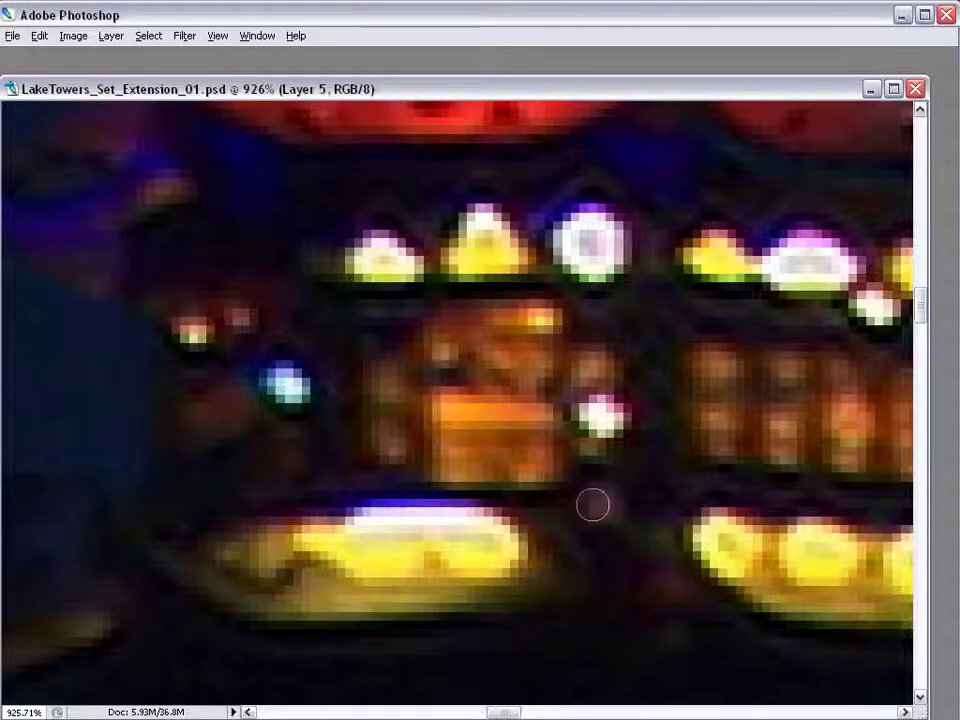
pyautogui.click(602, 503)
pyautogui.click(598, 500)
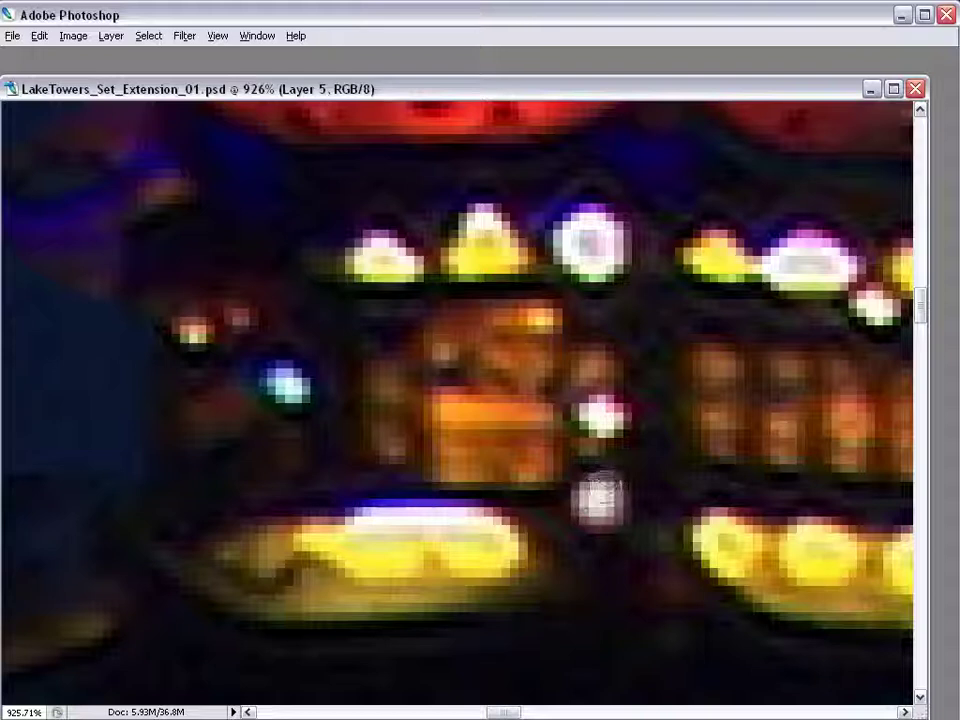
pyautogui.click(601, 500)
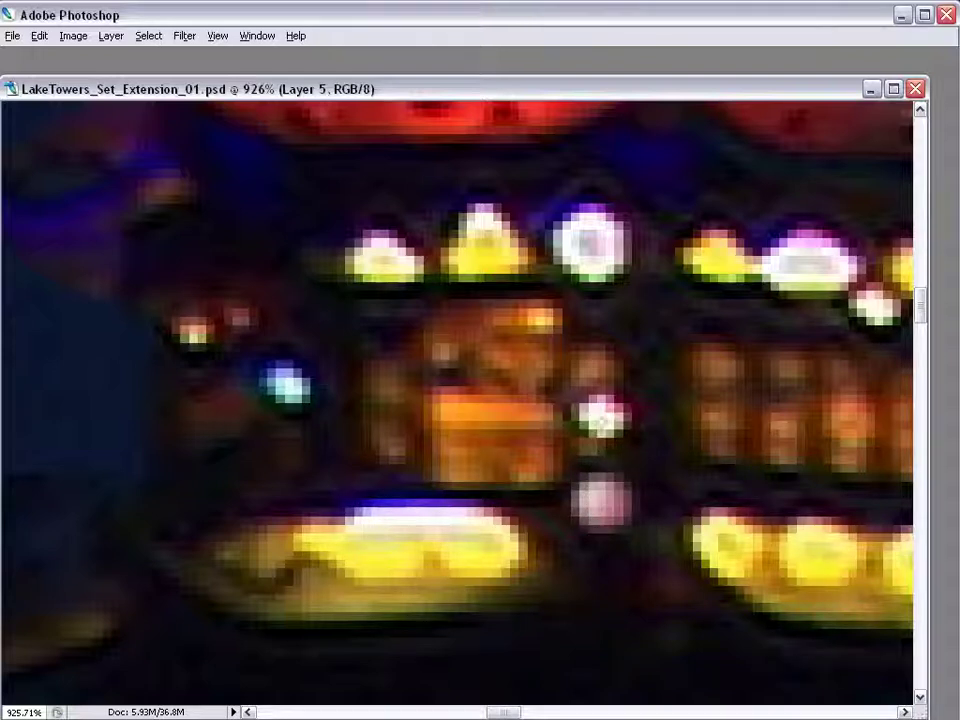
# - Add a brighter off-white core to the light painted below the top storey's white lamp
pyautogui.hotkey('ctrl', 'alt', '0')
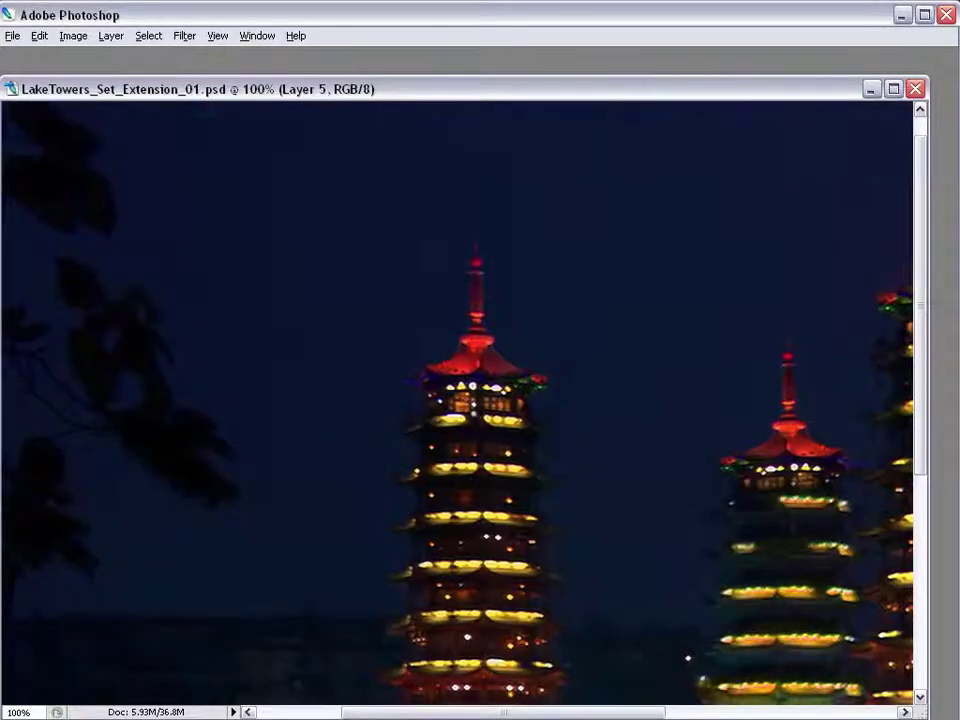
pyautogui.moveTo(510, 371); pyautogui.dragTo(414, 440)
pyautogui.moveTo(576, 389); pyautogui.dragTo(430, 493)
pyautogui.click(529, 431)
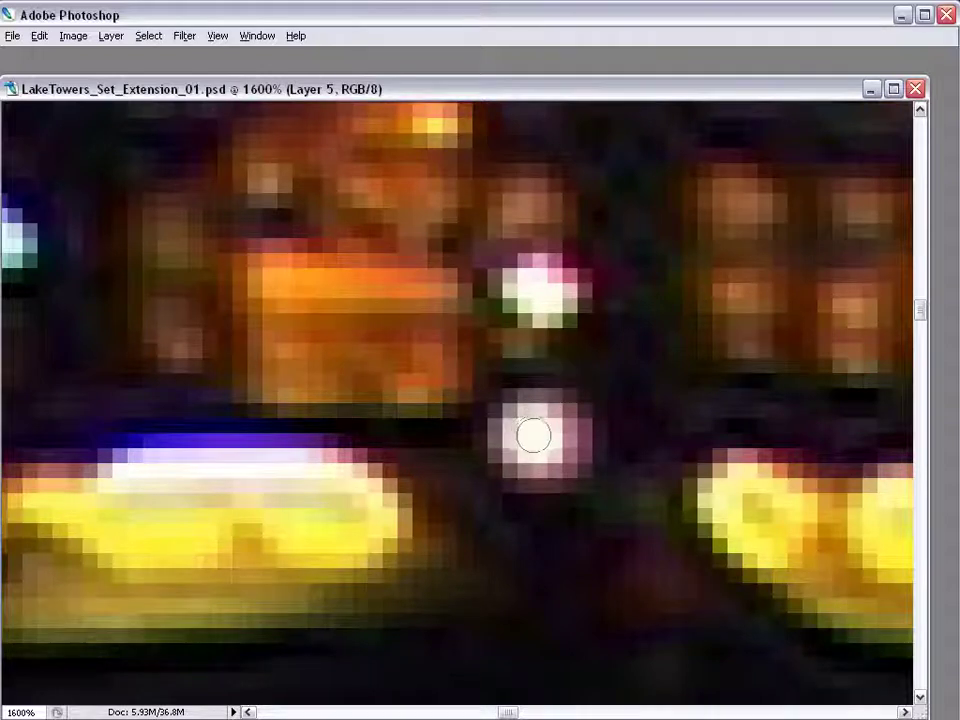
# - Sample the near-white lamp tip and paint a small white and yellow light above the blue lamp with a 1 px brush at 100% opacity
pyautogui.hotkey('ctrl', 'alt', '0')
pyautogui.moveTo(583, 343); pyautogui.dragTo(356, 450)
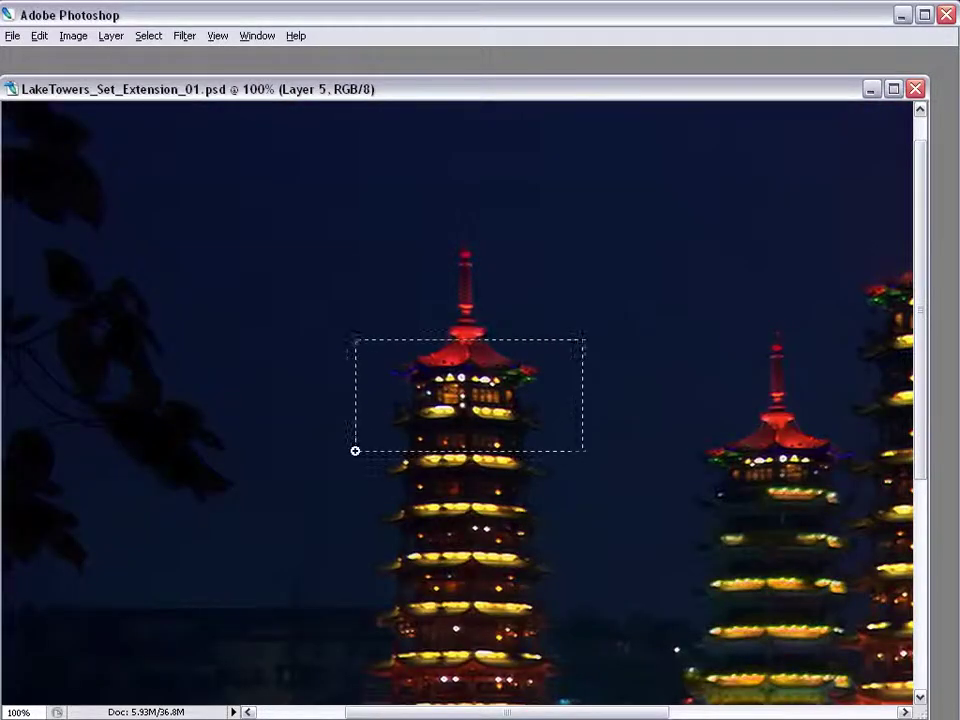
pyautogui.moveTo(600, 225); pyautogui.dragTo(143, 463)
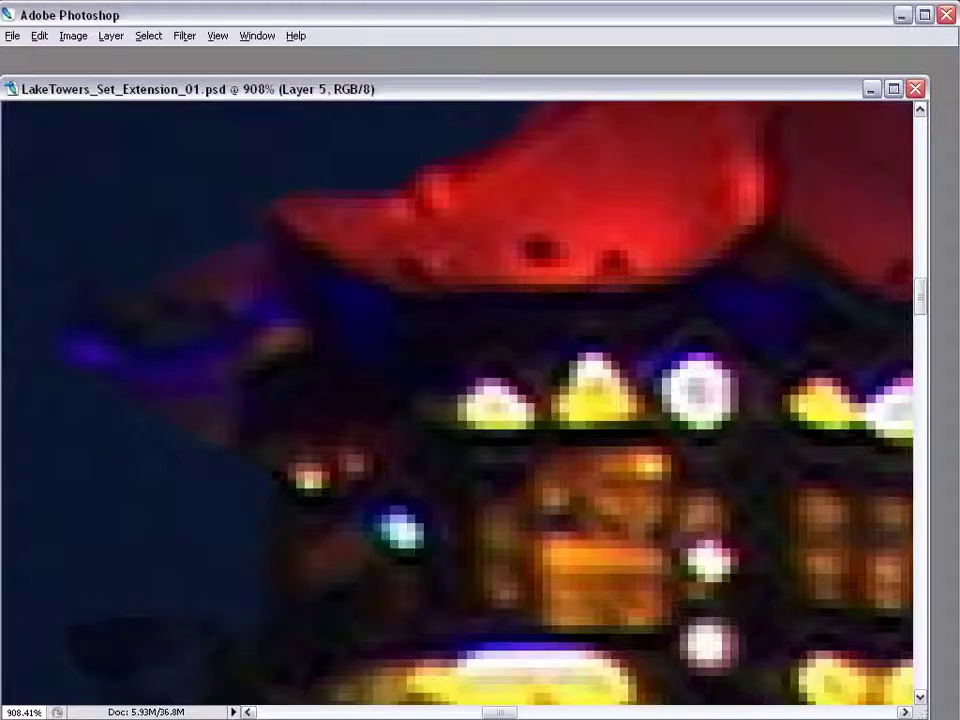
pyautogui.press('Tab')
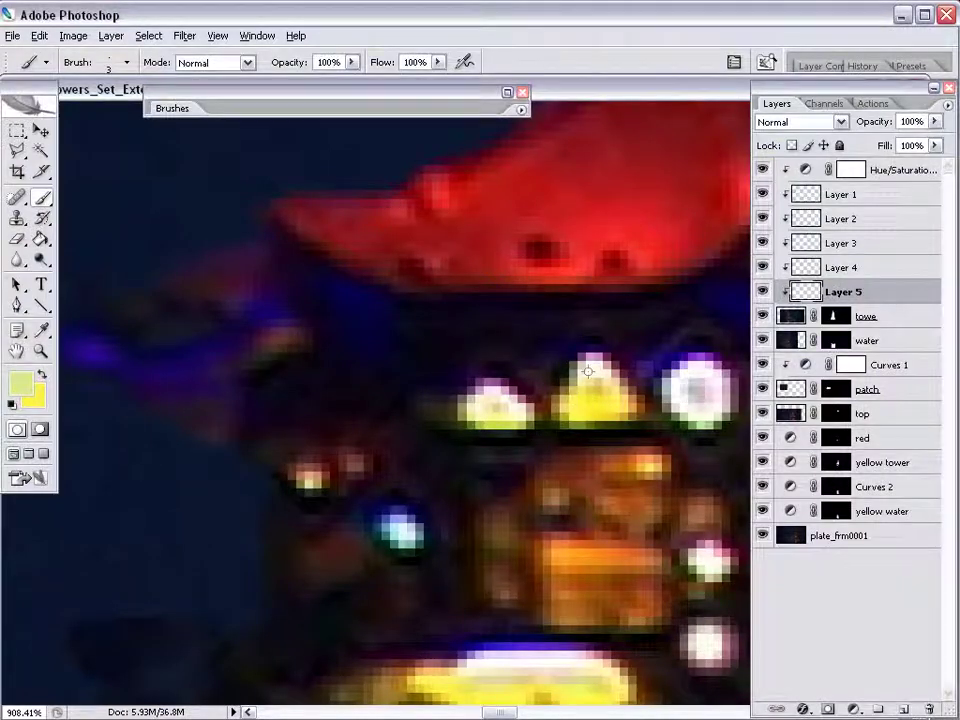
pyautogui.keyDown('alt'); pyautogui.click(590, 376); pyautogui.keyUp('alt')
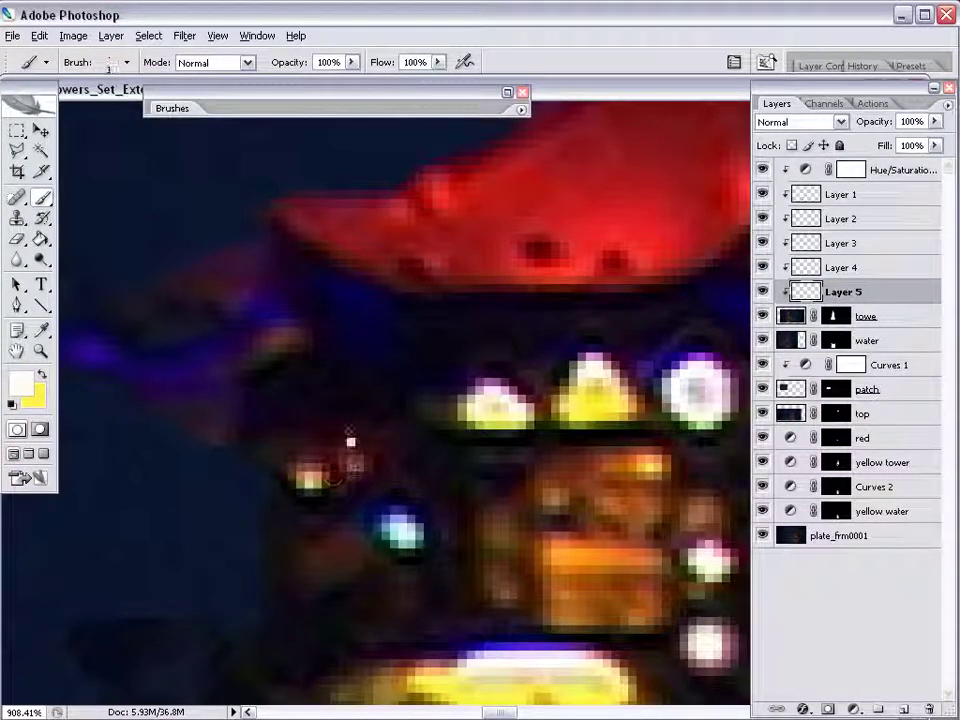
pyautogui.press('x')
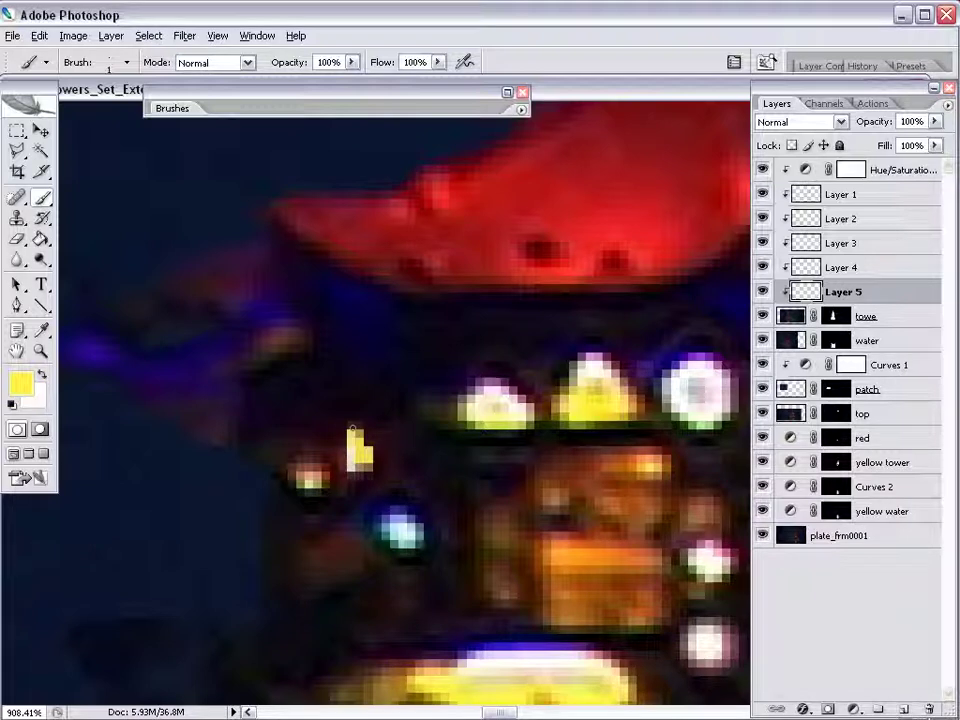
# - Paint a second small light over the adjacent dim outer lamp, alternating white and yellow, and check the tower at actual size
pyautogui.press('x')
pyautogui.moveTo(312, 459)
pyautogui.mouseDown()
pyautogui.moveTo(318, 489)
pyautogui.moveTo(344, 474)
pyautogui.moveTo(292, 501)
pyautogui.mouseUp()
pyautogui.press('x')
pyautogui.press('x')
pyautogui.press('x')
pyautogui.click(277, 485)
pyautogui.keyDown('alt'); pyautogui.click(313, 497); pyautogui.keyUp('alt')
pyautogui.hotkey('ctrl', 'alt', '0')
pyautogui.press('Tab')
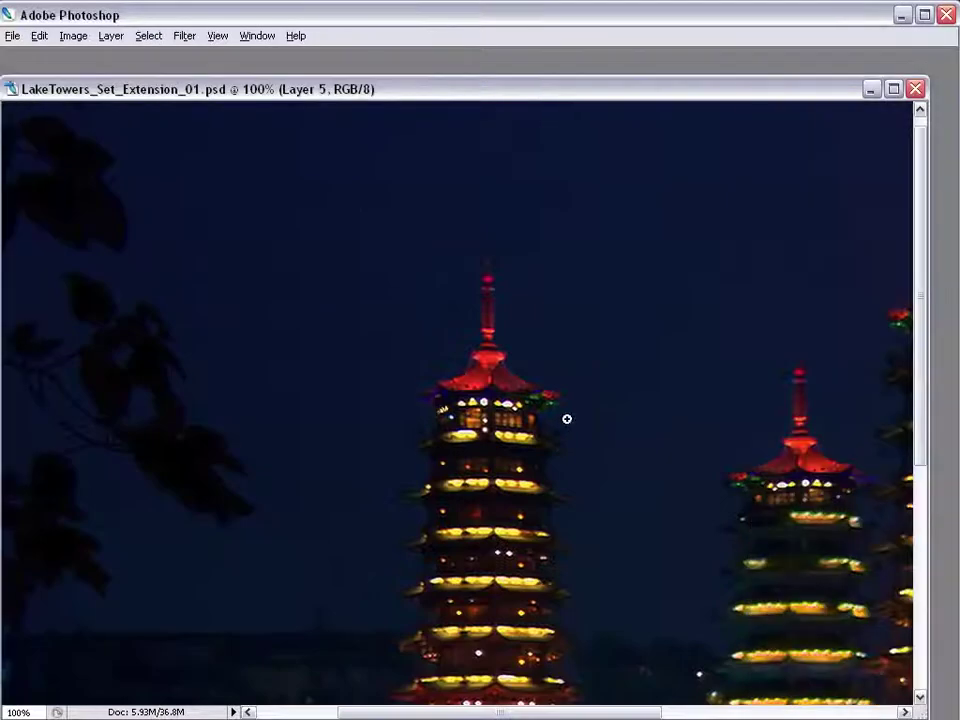
# - Lighten the upper parts of the two yellow lamps on the right half of the top storey to near-white
pyautogui.moveTo(617, 451); pyautogui.dragTo(426, 359)
pyautogui.moveTo(384, 253); pyautogui.dragTo(210, 337)
pyautogui.moveTo(704, 357); pyautogui.dragTo(136, 587)
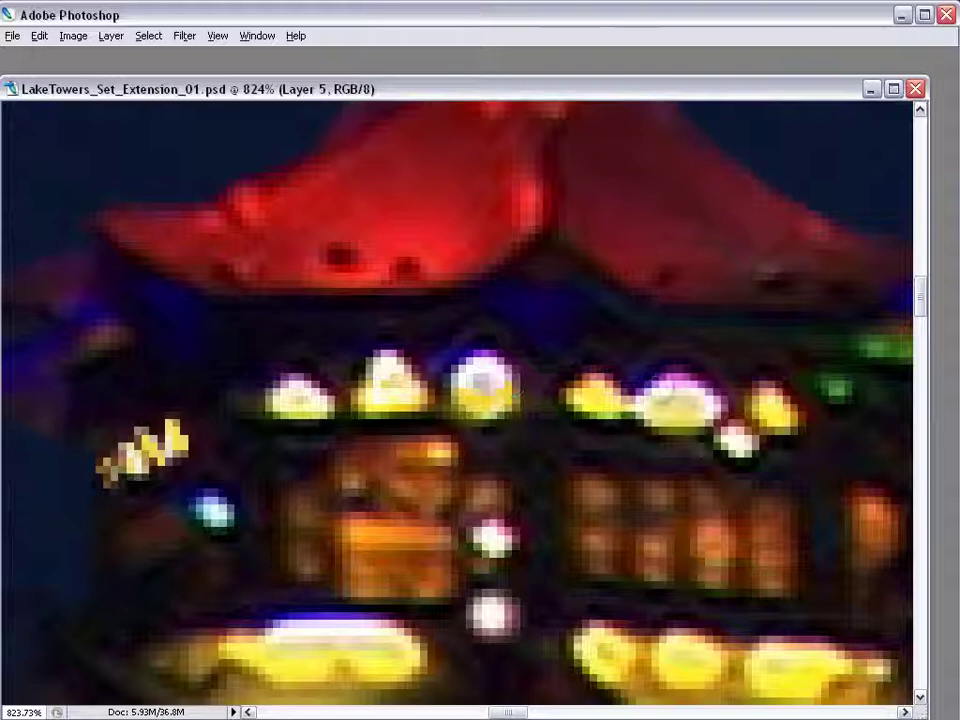
pyautogui.moveTo(598, 376); pyautogui.dragTo(590, 380)
pyautogui.moveTo(777, 389); pyautogui.dragTo(766, 390)
pyautogui.moveTo(757, 462)
pyautogui.mouseDown()
pyautogui.moveTo(534, 448)
pyautogui.moveTo(754, 428)
pyautogui.moveTo(741, 432)
pyautogui.mouseUp()
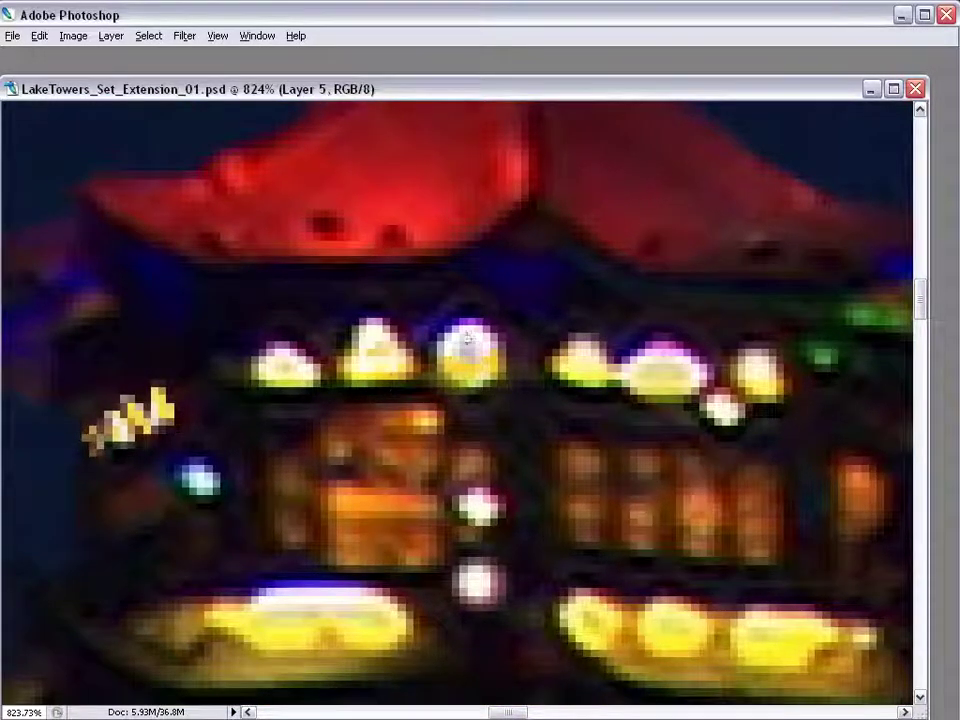
# - Sample a lamp color and paint a small zigzag yellow light with a white highlight above the outer right orange window
pyautogui.press('Tab')
pyautogui.keyDown('alt'); pyautogui.click(468, 358); pyautogui.keyUp('alt')
pyautogui.hscroll(5, 495, 403)
pyautogui.moveTo(470, 425)
pyautogui.mouseDown()
pyautogui.moveTo(488, 405)
pyautogui.moveTo(515, 440)
pyautogui.moveTo(522, 423)
pyautogui.mouseUp()
pyautogui.press('x')
pyautogui.moveTo(486, 408); pyautogui.dragTo(486, 390)
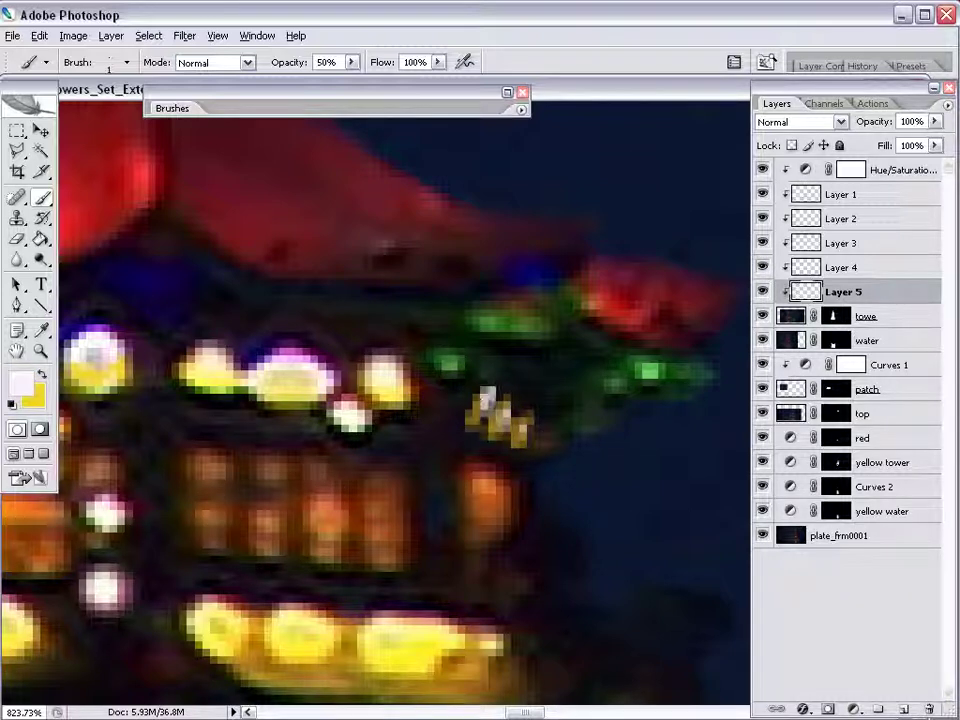
# - Sample the window's orange and add 1 px strokes at 40% opacity over the green eave corner, checking them at actual size
pyautogui.keyDown('alt'); pyautogui.click(483, 487); pyautogui.keyUp('alt')
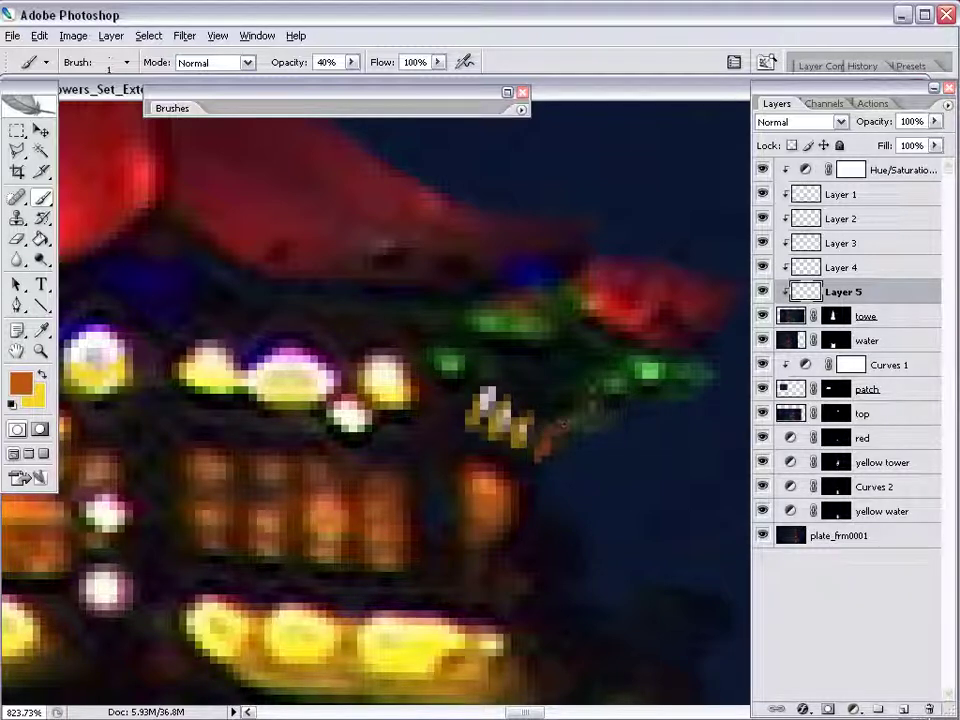
pyautogui.moveTo(537, 457); pyautogui.dragTo(598, 398)
pyautogui.moveTo(690, 377)
pyautogui.mouseDown()
pyautogui.moveTo(650, 372)
pyautogui.moveTo(628, 356)
pyautogui.moveTo(658, 376)
pyautogui.mouseUp()
pyautogui.moveTo(477, 322); pyautogui.dragTo(517, 328)
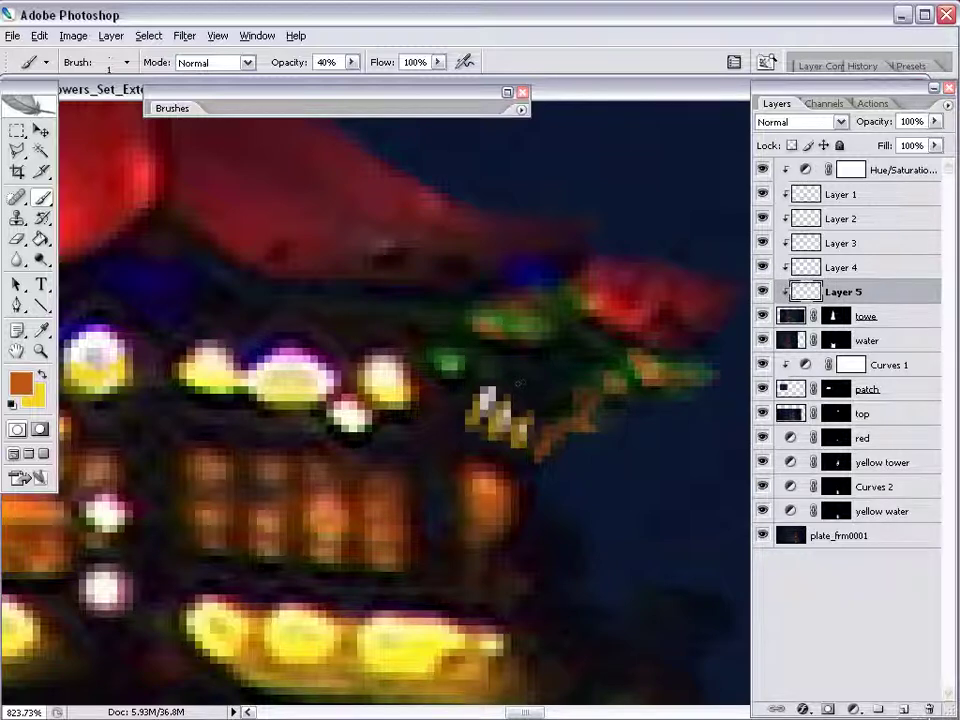
pyautogui.hotkey('ctrl', 'alt', '0')
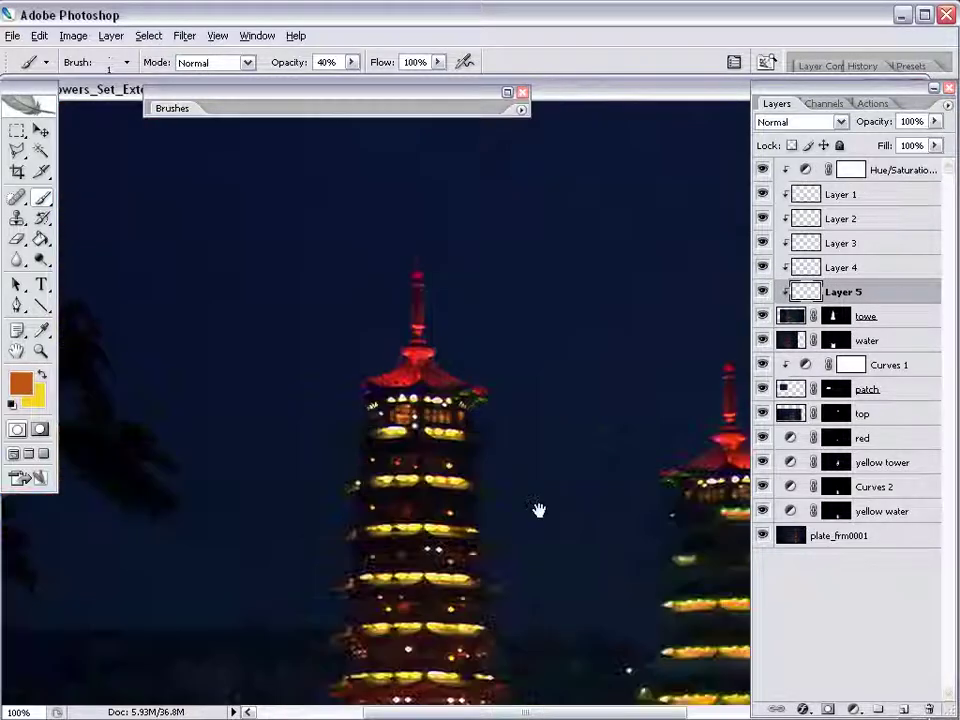
pyautogui.press('Tab')
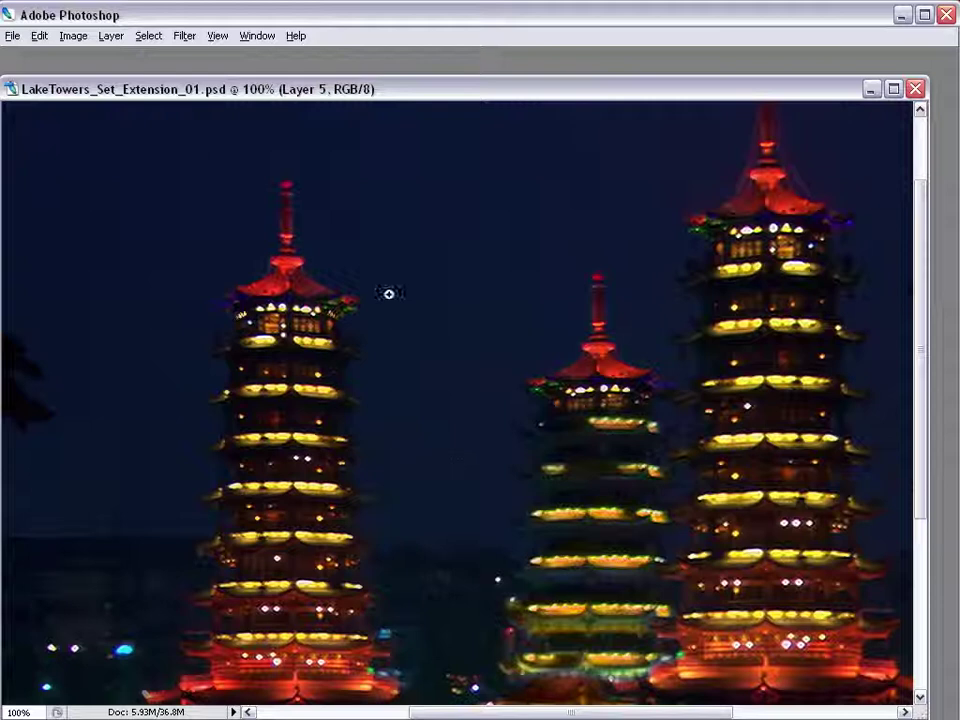
# - On a new clipped layer, brighten the darker right roof slope with sampled reds and orange at 20% opacity, comparing it with the layer hidden
pyautogui.moveTo(370, 222); pyautogui.dragTo(191, 371)
pyautogui.click(469, 368)
pyautogui.click(485, 441)
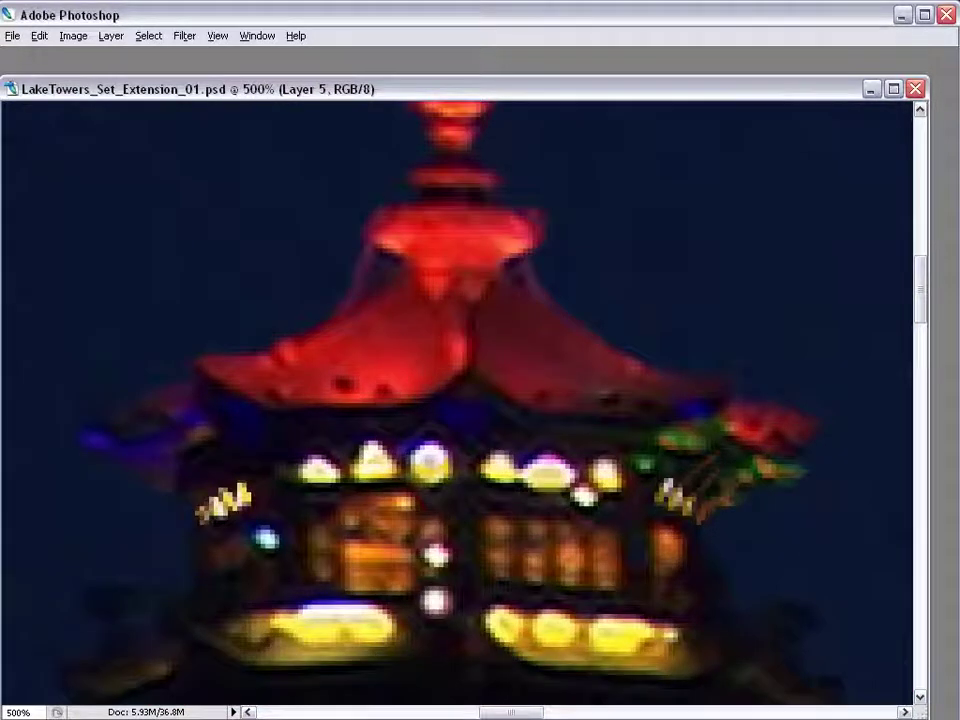
pyautogui.press('Tab')
pyautogui.hotkey('ctrl', 'shift', 'alt', 'n')
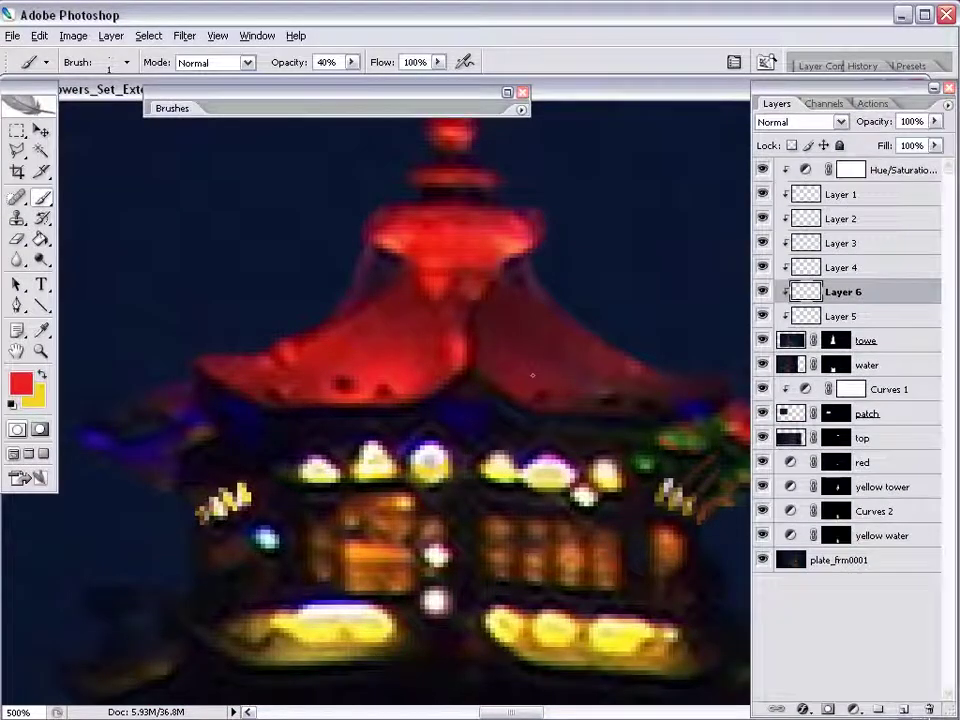
pyautogui.press('2')
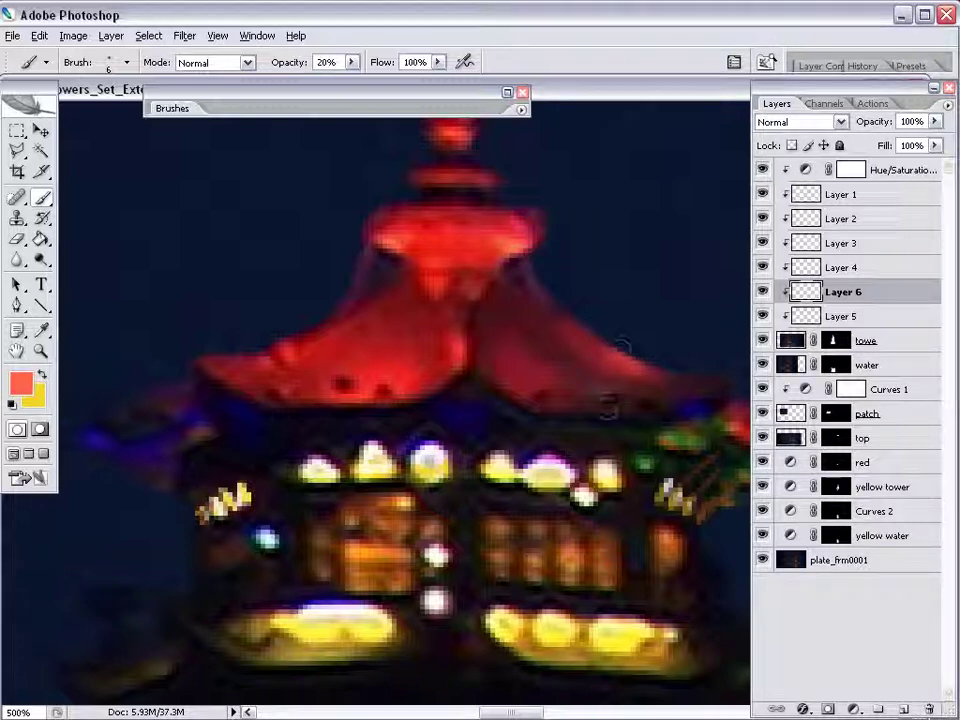
pyautogui.keyDown('alt'); pyautogui.click(625, 355); pyautogui.keyUp('alt')
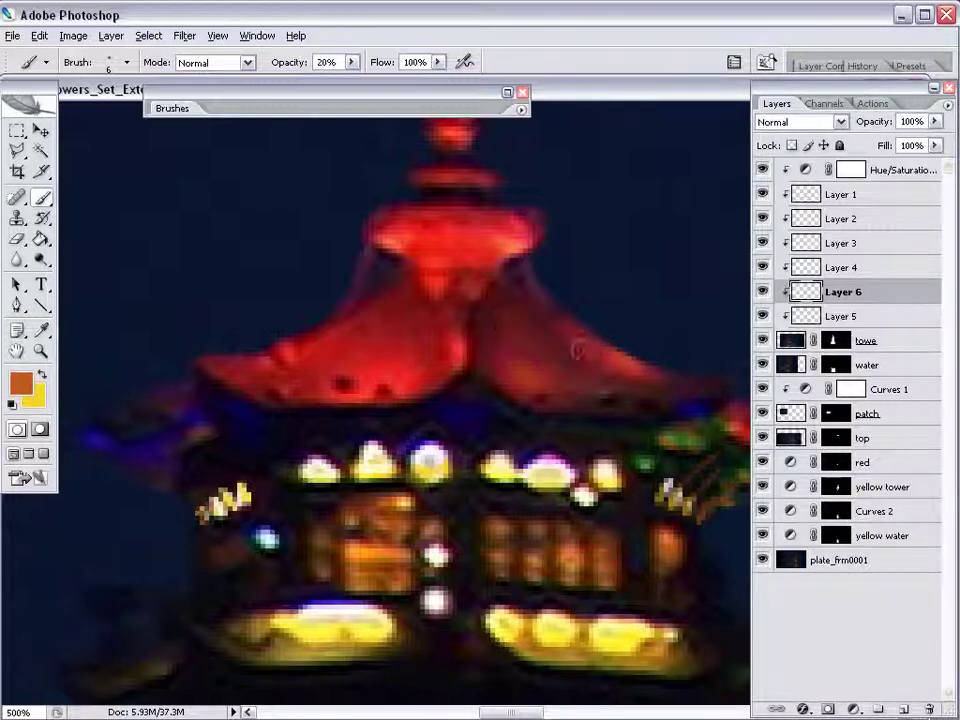
pyautogui.hotkey('ctrl', 'alt', '0')
pyautogui.click(764, 293)
pyautogui.click(763, 293)
# - Dot small light-red highlights along the right edge of the spire's shaft, touch up its tip and check it at actual size
pyautogui.moveTo(590, 440); pyautogui.dragTo(436, 430)
pyautogui.press('Tab')
pyautogui.moveTo(328, 218); pyautogui.dragTo(214, 392)
pyautogui.moveTo(579, 243); pyautogui.dragTo(345, 626)
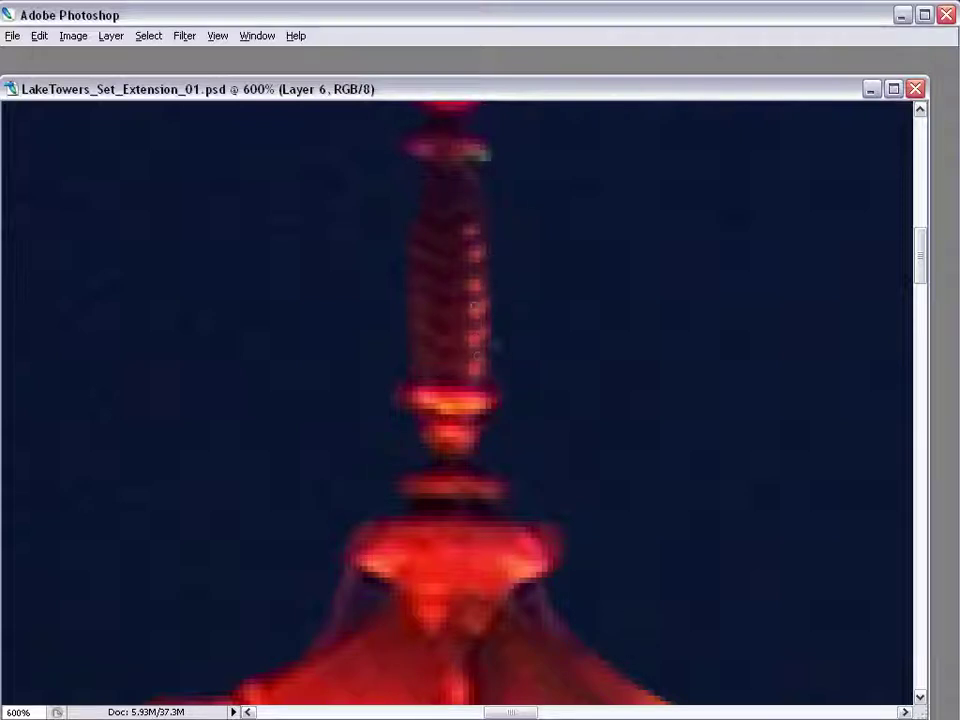
pyautogui.hotkey('ctrl', 'alt', '0')
pyautogui.moveTo(551, 419); pyautogui.dragTo(416, 336)
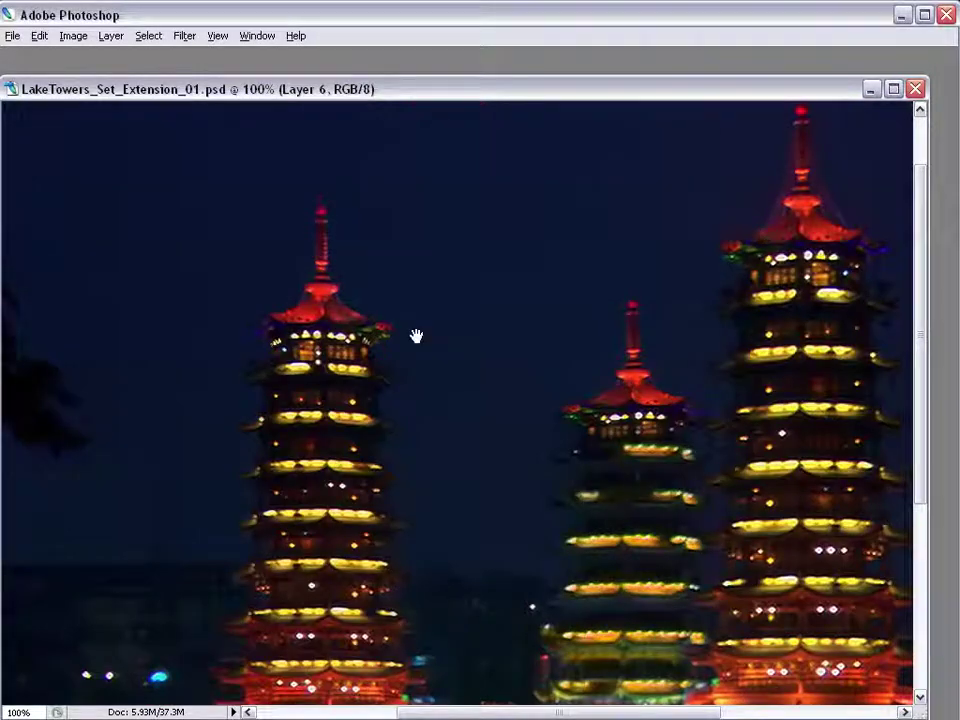
pyautogui.moveTo(364, 119); pyautogui.dragTo(250, 271)
pyautogui.moveTo(575, 342); pyautogui.dragTo(317, 546)
pyautogui.click(627, 211)
pyautogui.hotkey('ctrl', 'alt', '0')
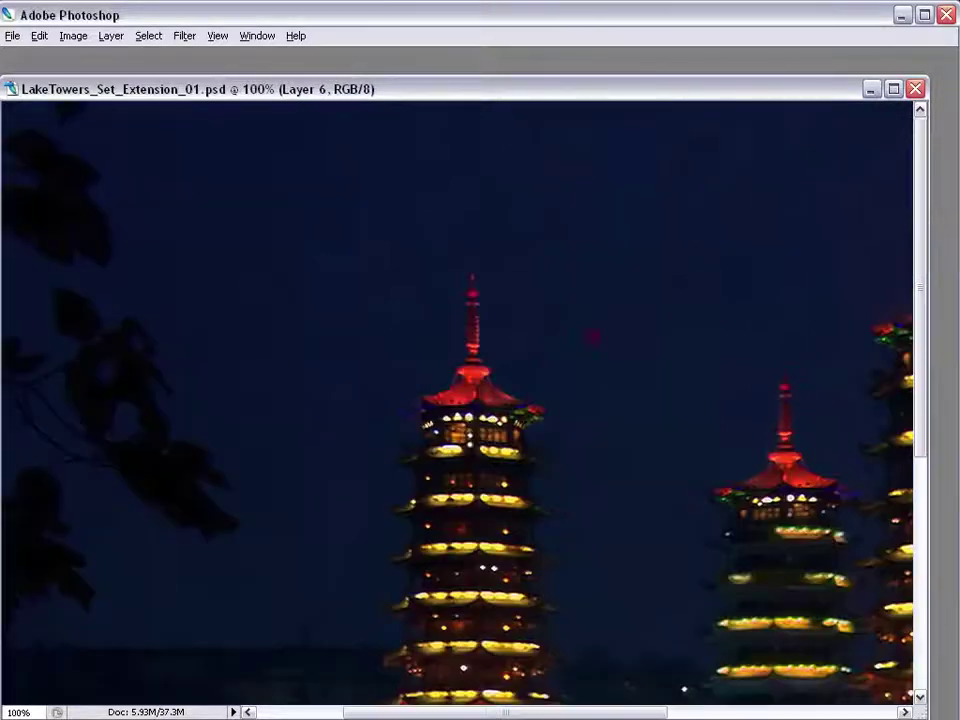
# - Review the whole composite at 50% and compare it with the painted light layers, Layer 5 up to Layer 1, switched off
pyautogui.moveTo(495, 510); pyautogui.dragTo(381, 365)
pyautogui.keyDown('alt'); pyautogui.click(497, 413); pyautogui.keyUp('alt')
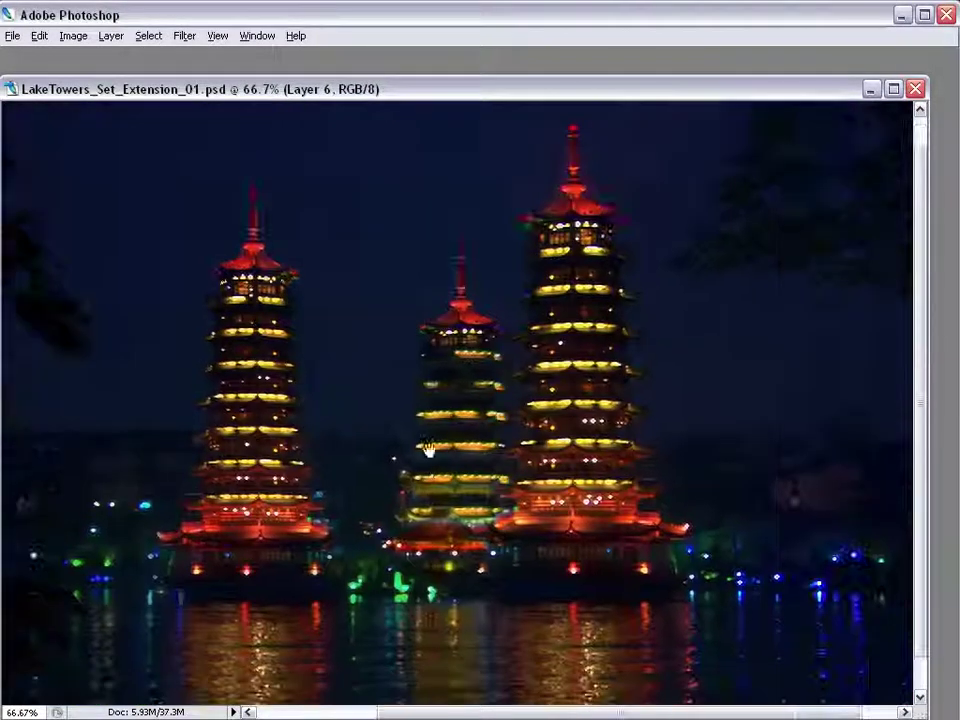
pyautogui.keyDown('alt'); pyautogui.click(451, 536); pyautogui.keyUp('alt')
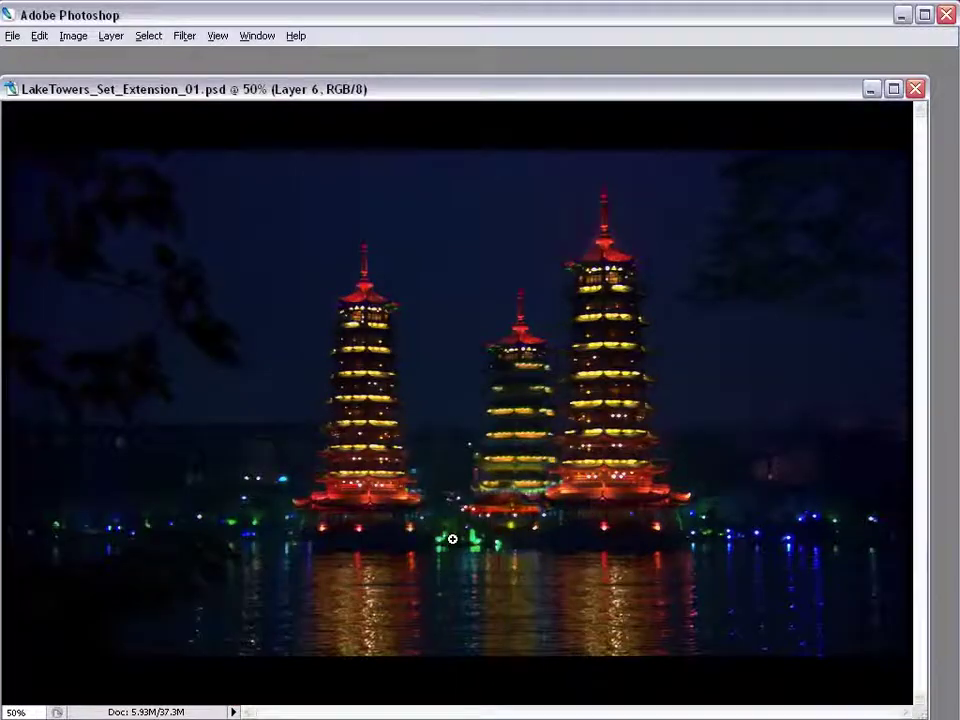
pyautogui.press('Tab')
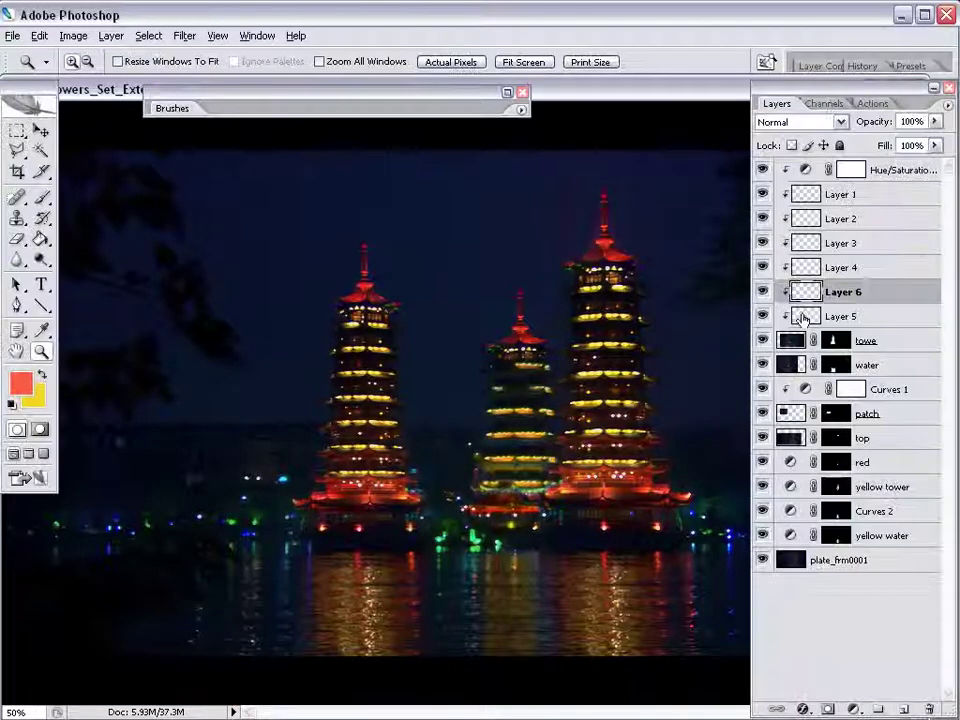
pyautogui.moveTo(763, 316); pyautogui.dragTo(763, 195)
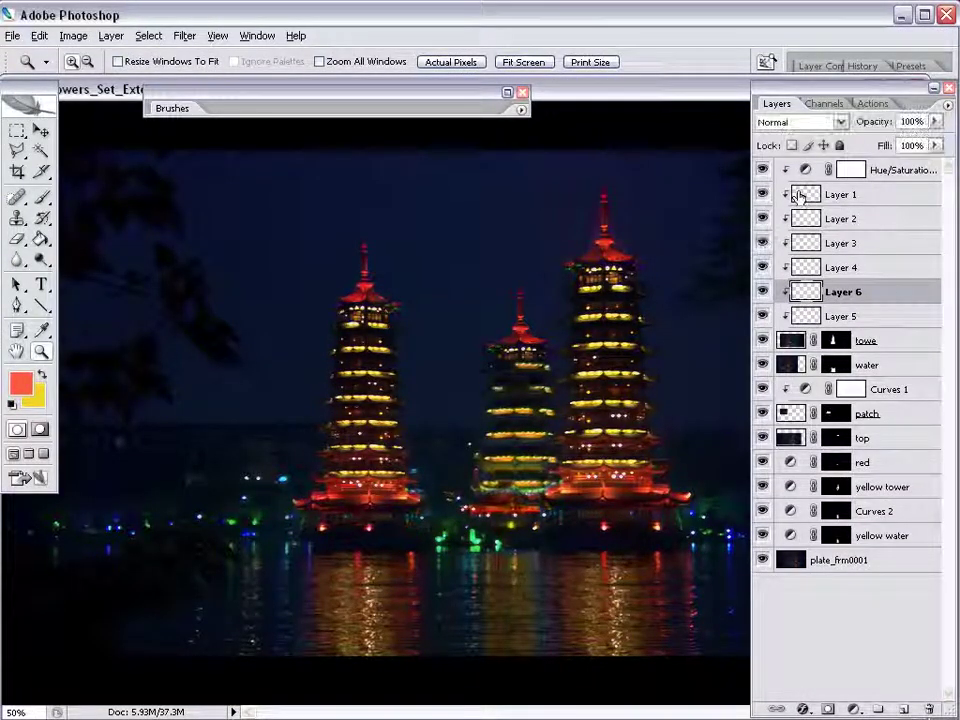
# - Merge the painted light layers from Layer 1 down through Layer 6 into Layer 5
pyautogui.click(801, 197)
pyautogui.hotkey('ctrl', 'e')
pyautogui.hotkey('ctrl', 'e')
pyautogui.hotkey('ctrl', 'e')
pyautogui.hotkey('ctrl', 'e')
pyautogui.hotkey('ctrl', 'e')
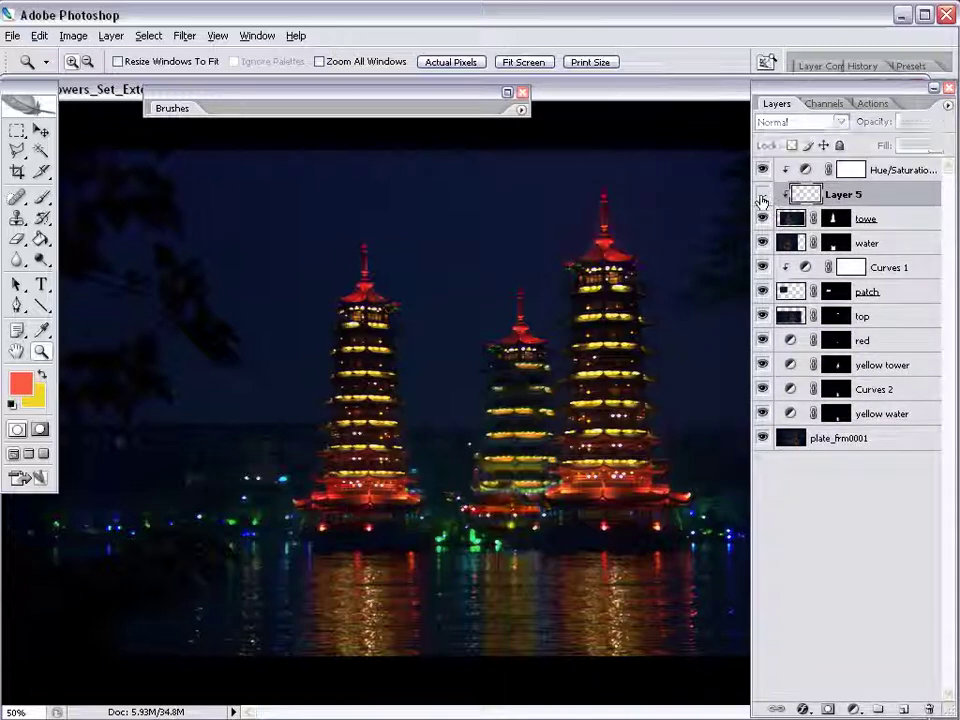